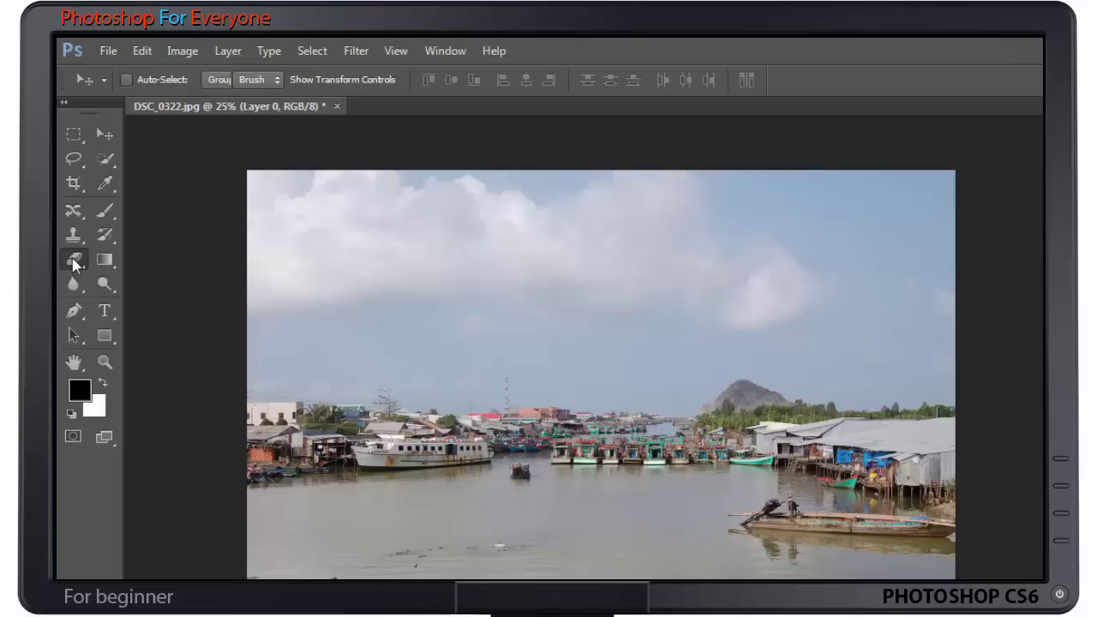
# Step: Bring up the eraser flyout listing Eraser, Background Eraser and Magic Eraser
pyautogui.click(74, 260)
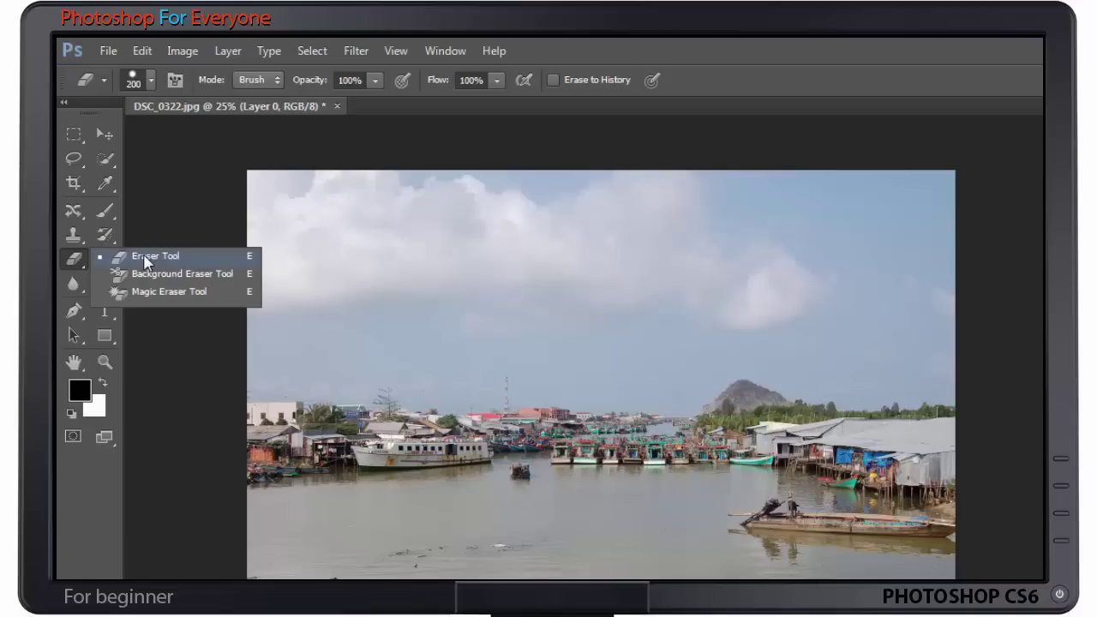
# Step: Choose the standard Eraser Tool from the eraser flyout
pyautogui.click(144, 260)
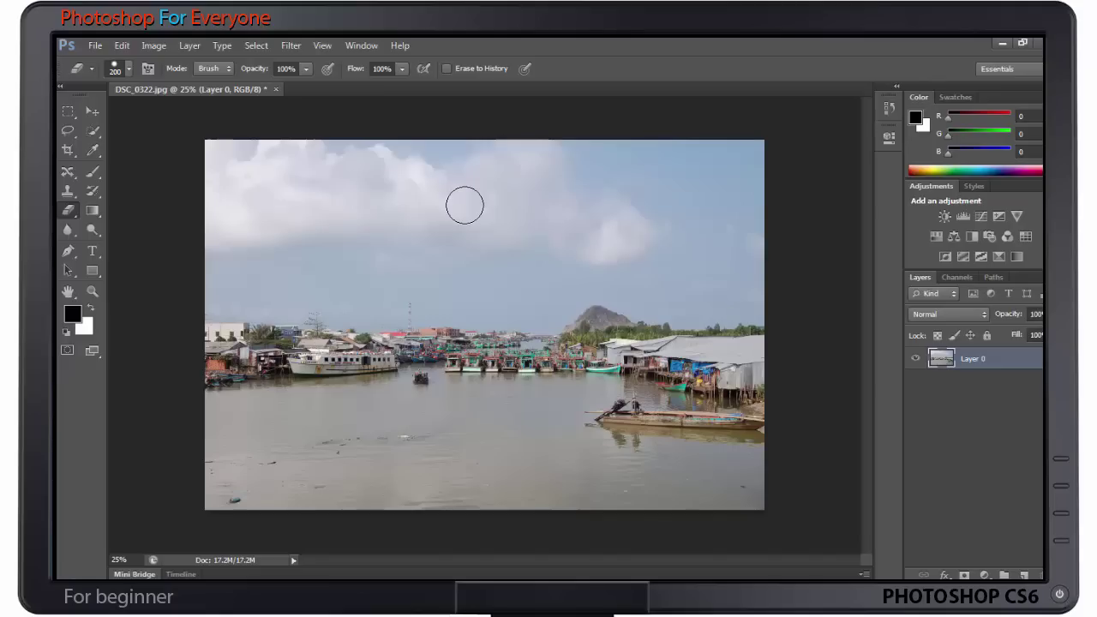
# Step: Erase two sky strips at different brush sizes, including 400 px, then undo them
pyautogui.press(']')
pyautogui.press(']')
pyautogui.press(']')
pyautogui.press(']')
pyautogui.press(']')
pyautogui.press('[')
pyautogui.press('[')
pyautogui.press('[')
pyautogui.press('[')
pyautogui.press('[')
pyautogui.press('[')
pyautogui.press('[')
pyautogui.press('[')
pyautogui.press('[')
pyautogui.press('[')
pyautogui.moveTo(442, 225); pyautogui.dragTo(527, 223)
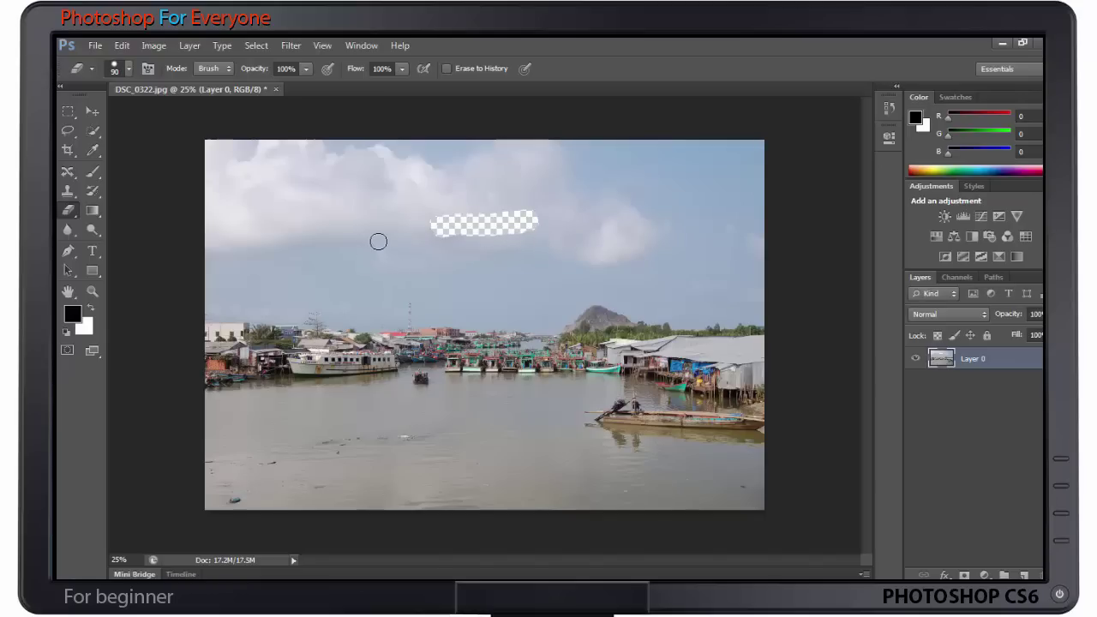
pyautogui.press(']')
pyautogui.press(']')
pyautogui.press(']')
pyautogui.press(']')
pyautogui.press(']')
pyautogui.press(']')
pyautogui.press(']')
pyautogui.moveTo(326, 228); pyautogui.dragTo(480, 200)
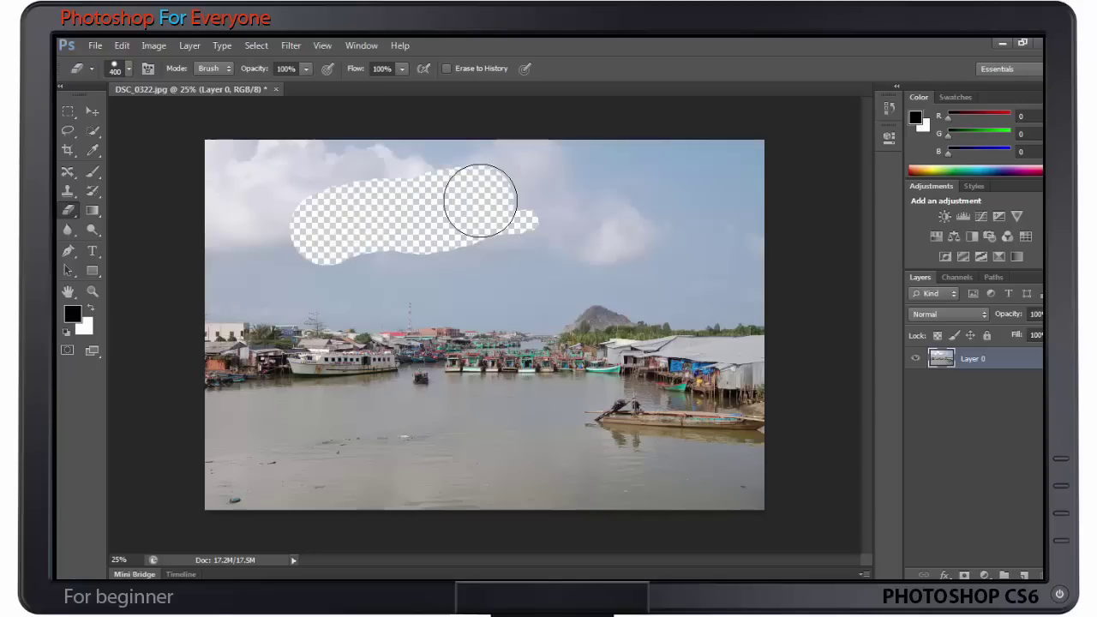
pyautogui.hotkey('ctrl', 'z')
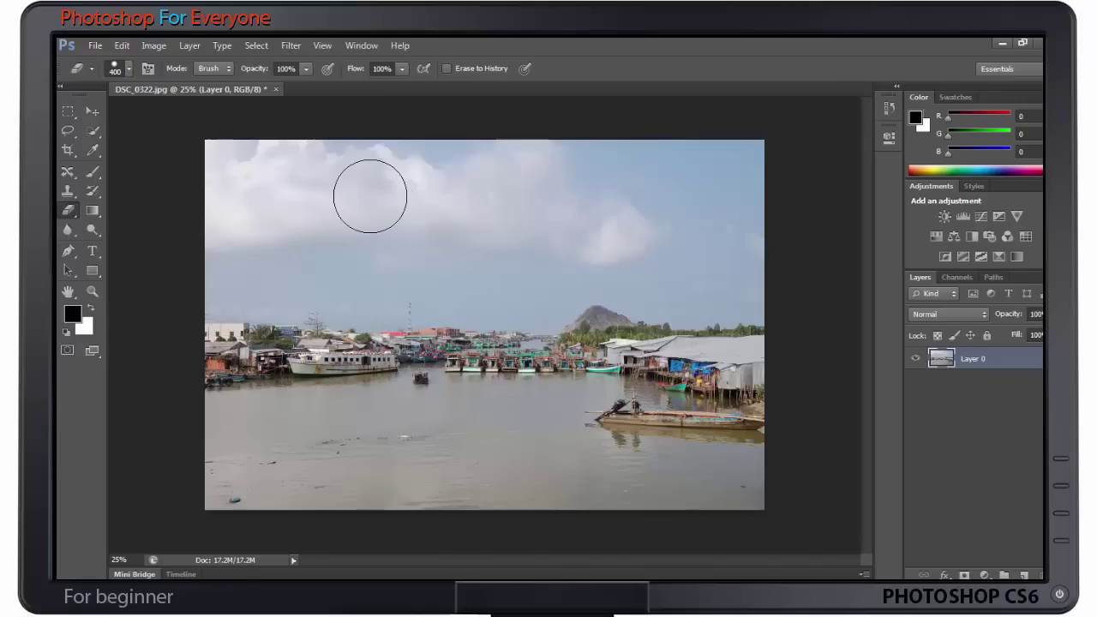
# Step: Cycle the eraser brush smaller and larger with the bracket keys, ending at 200 px
pyautogui.press('[')
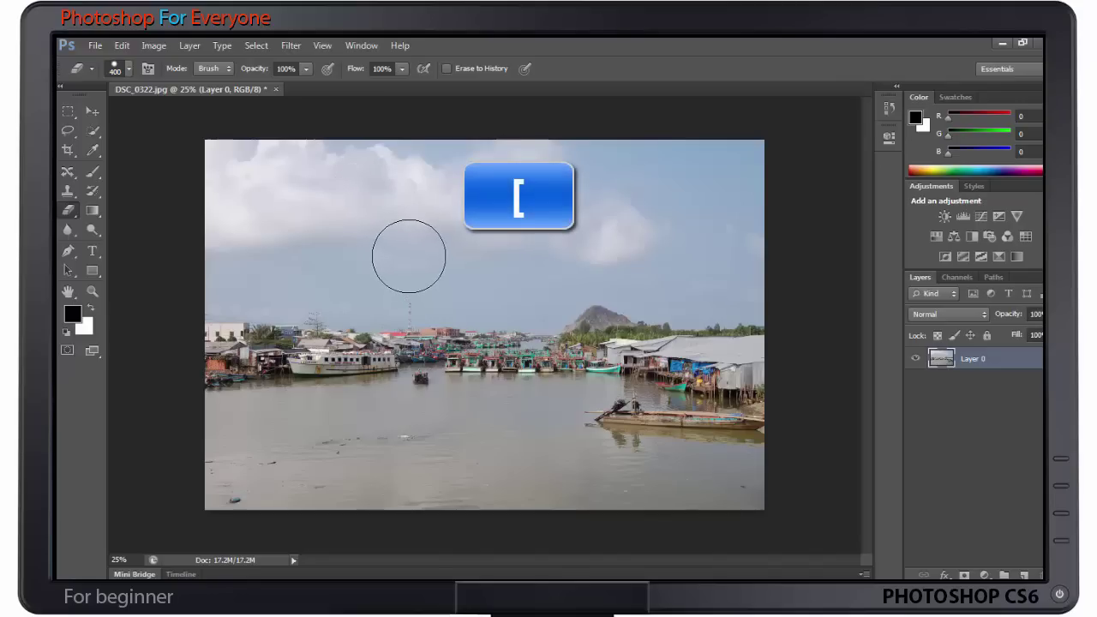
pyautogui.press('[')
pyautogui.press('[')
pyautogui.press('[')
pyautogui.press('[')
pyautogui.press('[')
pyautogui.press('[')
pyautogui.press('[')
pyautogui.press('[')
pyautogui.press('[')
pyautogui.press('[')
pyautogui.press('[')
pyautogui.press(']')
pyautogui.press(']')
pyautogui.press(']')
pyautogui.press(']')
pyautogui.press(']')
pyautogui.press(']')
pyautogui.press(']')
pyautogui.press(']')
pyautogui.press(']')
pyautogui.press(']')
pyautogui.press(']')
pyautogui.press(']')
pyautogui.press(']')
pyautogui.press(']')
pyautogui.press(']')
pyautogui.press(']')
pyautogui.press('[')
pyautogui.press('[')
pyautogui.press('[')
pyautogui.press('[')
pyautogui.press(']')
pyautogui.press(']')
pyautogui.press('[')
pyautogui.press('[')
pyautogui.press('[')
pyautogui.press('[')
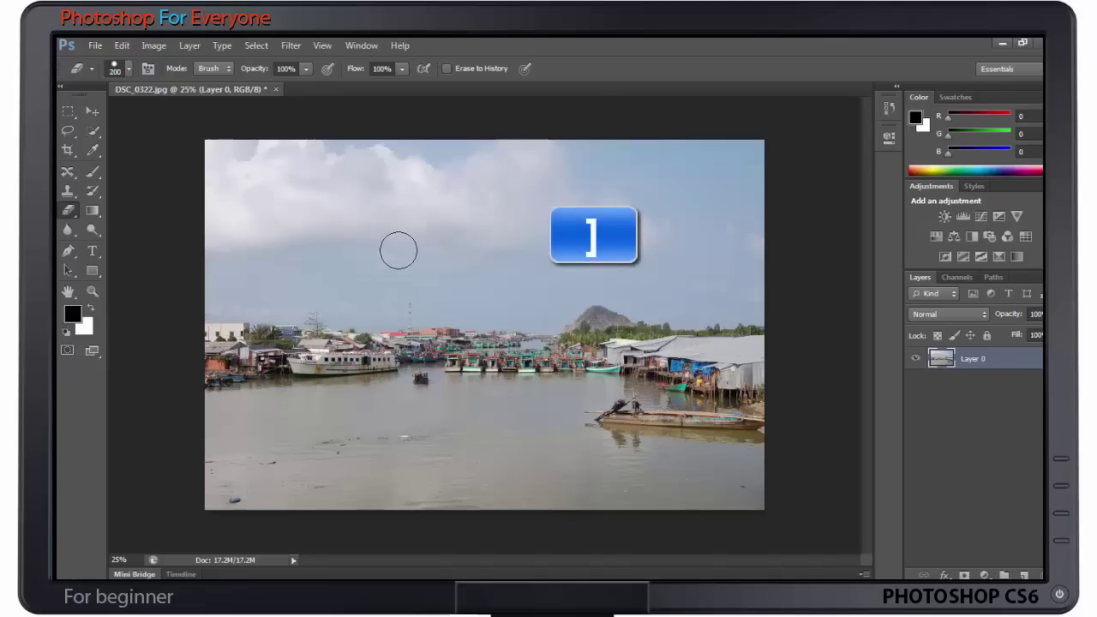
pyautogui.press(']')
pyautogui.press(']')
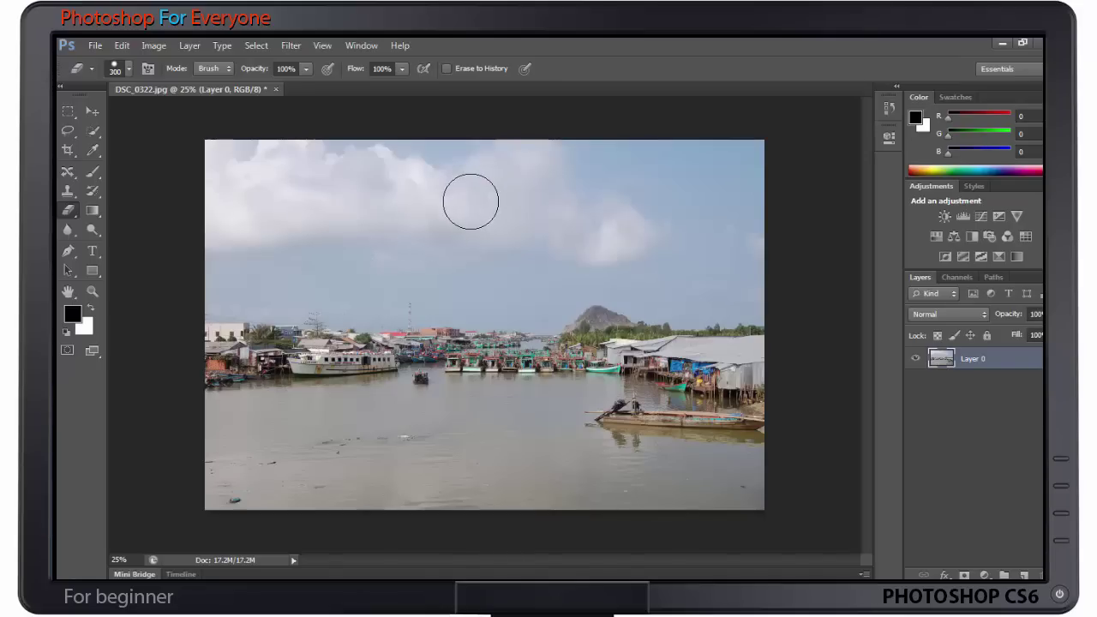
# Step: Drag the options-bar Size slider through 178, 91, 139, 504, 26 and 48 px
pyautogui.click(129, 68)
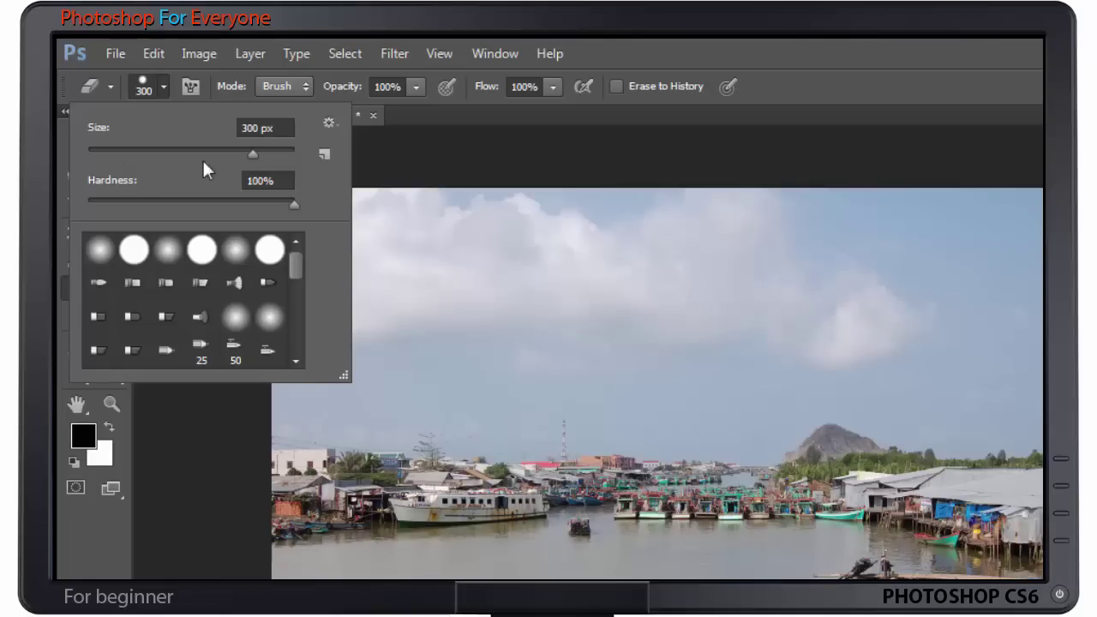
pyautogui.moveTo(253, 153); pyautogui.dragTo(220, 153)
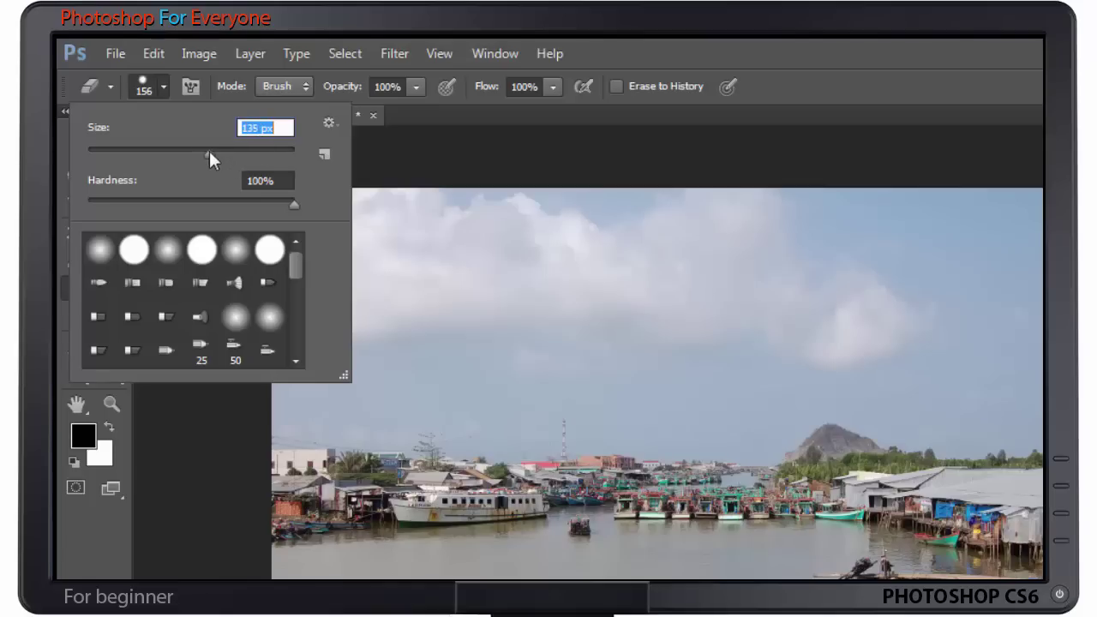
pyautogui.moveTo(194, 155); pyautogui.dragTo(180, 151)
pyautogui.moveTo(185, 150)
pyautogui.mouseDown()
pyautogui.moveTo(213, 151)
pyautogui.moveTo(202, 155)
pyautogui.mouseUp()
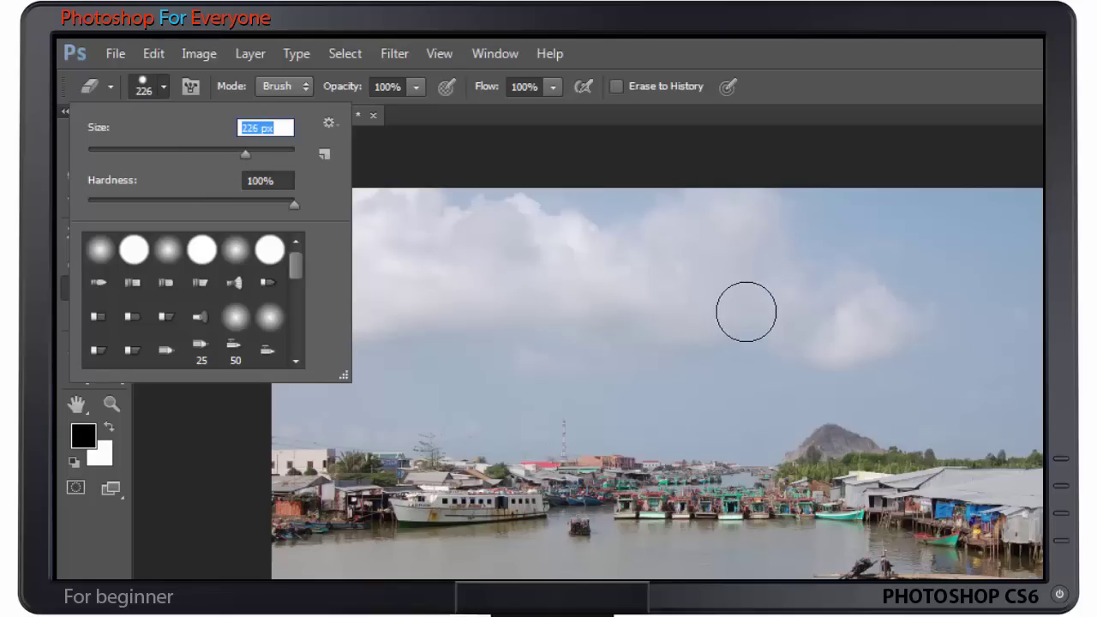
pyautogui.moveTo(239, 158); pyautogui.dragTo(272, 155)
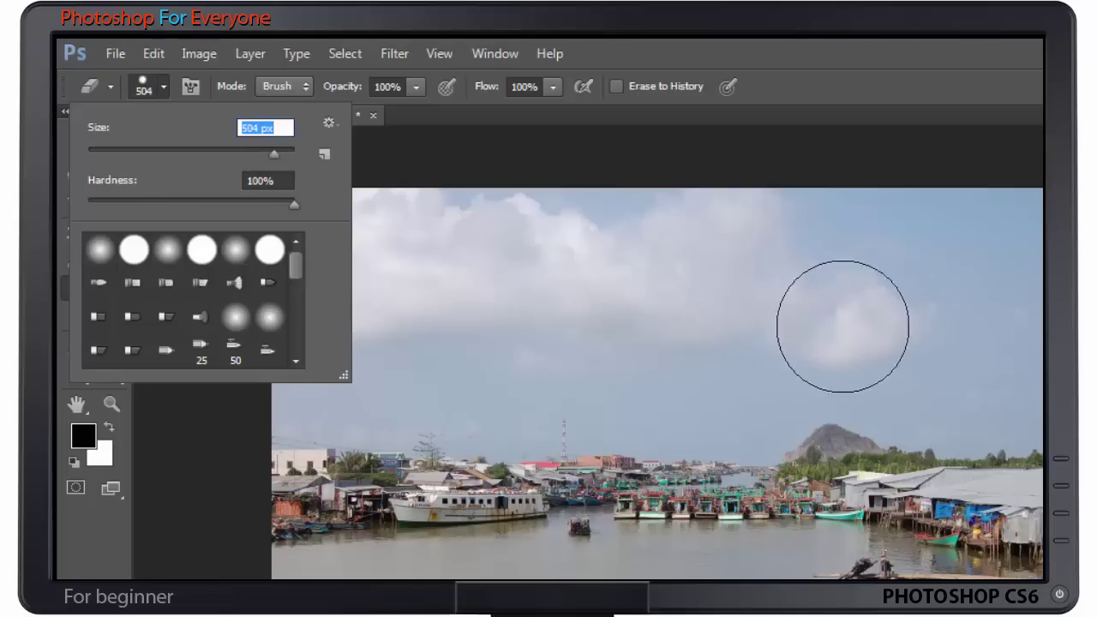
pyautogui.moveTo(232, 152); pyautogui.dragTo(113, 152)
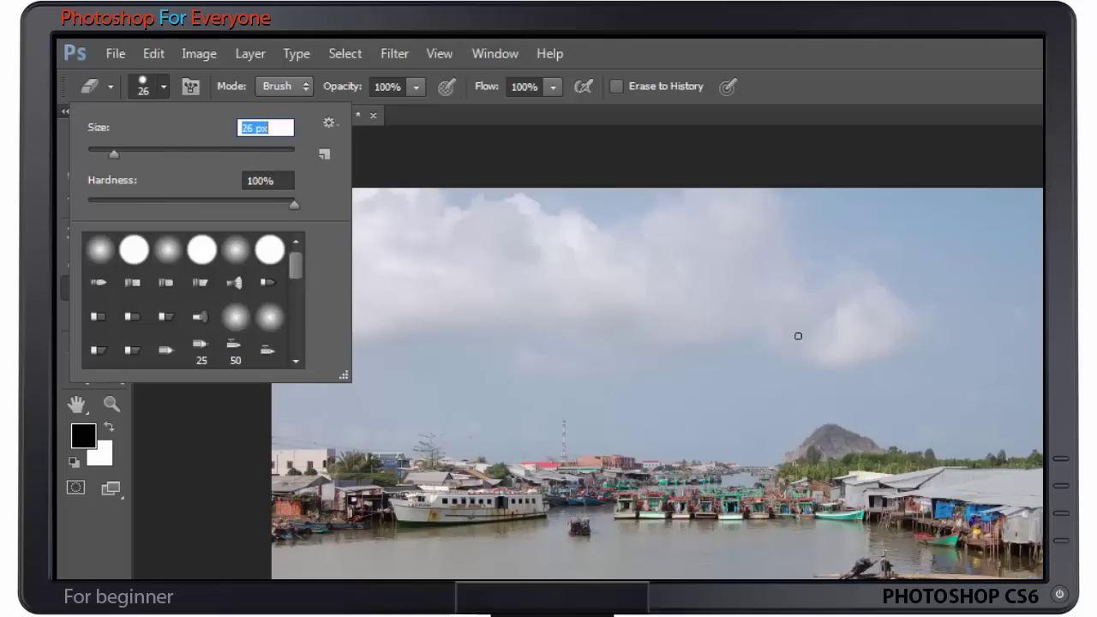
pyautogui.moveTo(114, 152); pyautogui.dragTo(136, 152)
pyautogui.click(163, 85)
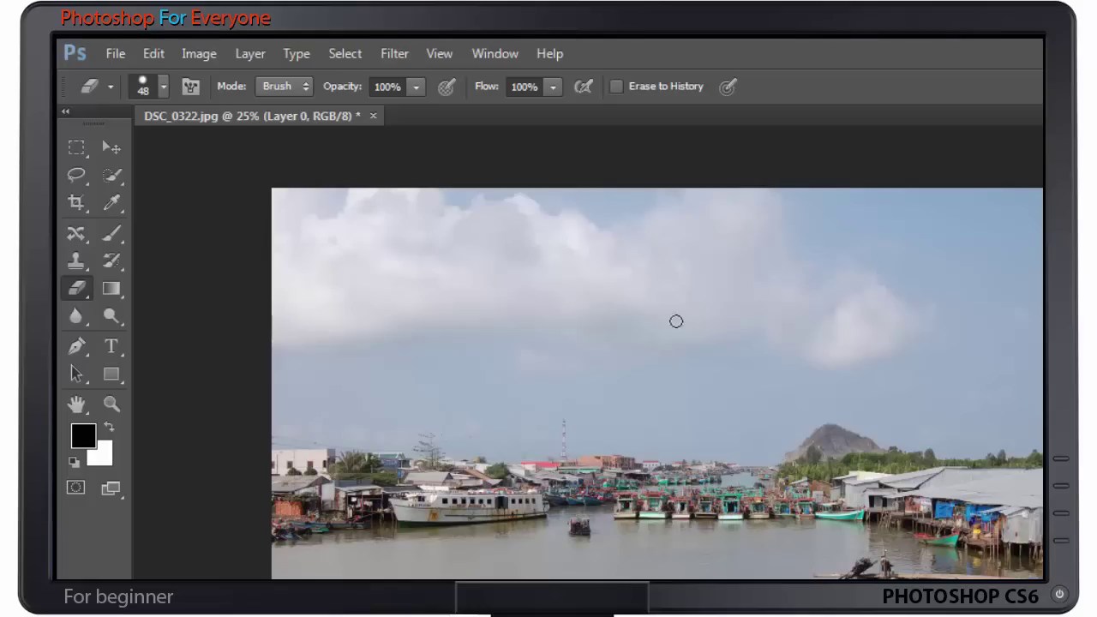
# Step: Set the eraser size to 98 px from the canvas brush picker
pyautogui.rightClick(648, 348)
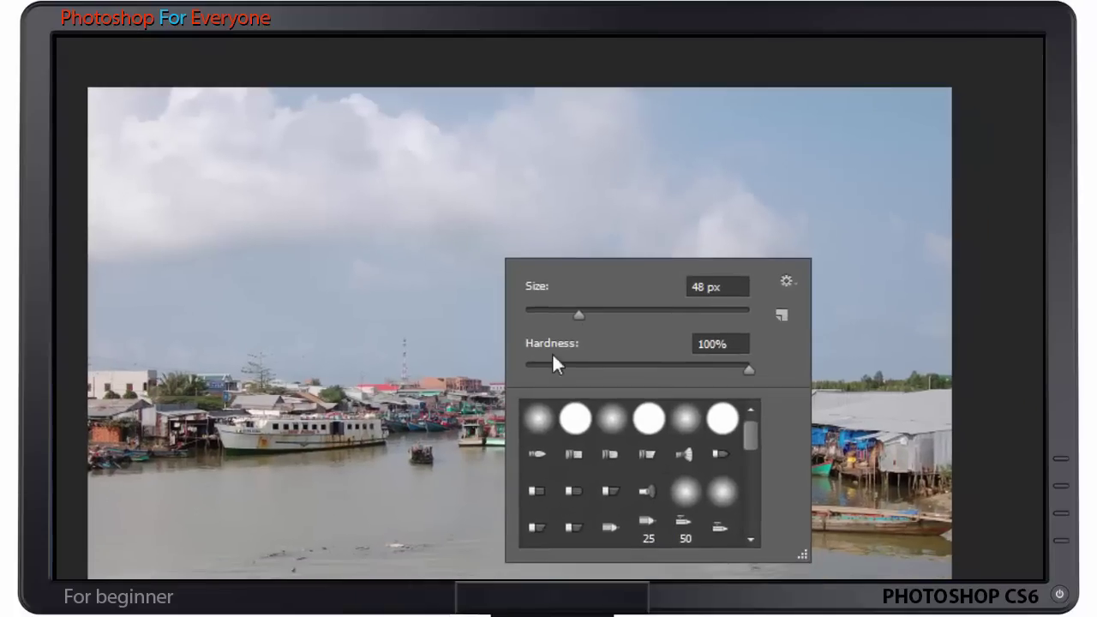
pyautogui.moveTo(569, 313)
pyautogui.mouseDown()
pyautogui.moveTo(646, 314)
pyautogui.moveTo(633, 319)
pyautogui.mouseUp()
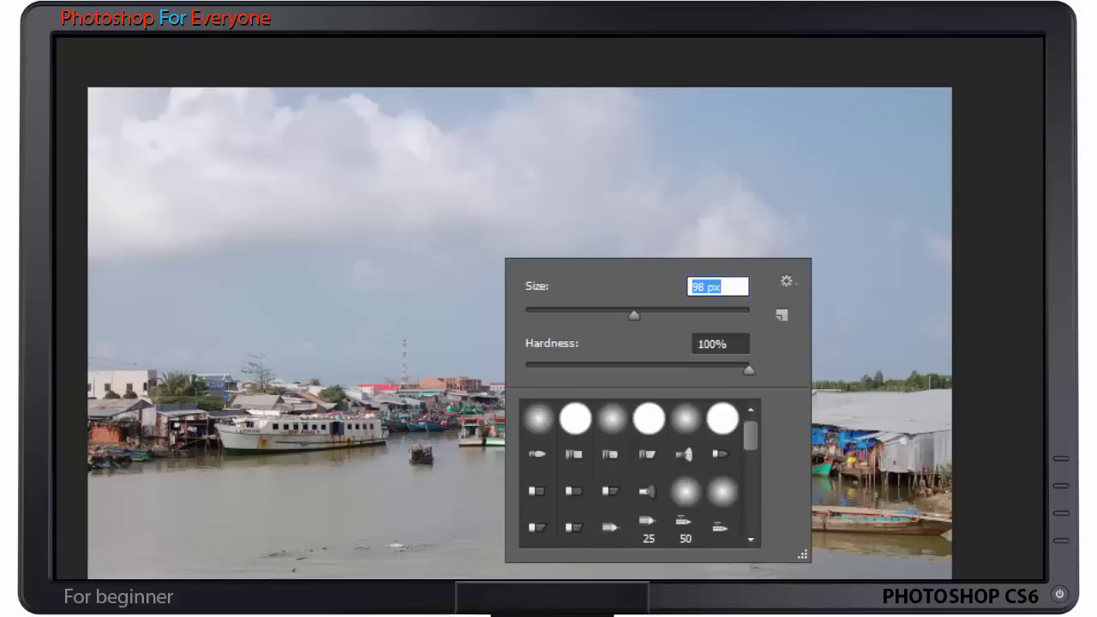
pyautogui.press('Return')
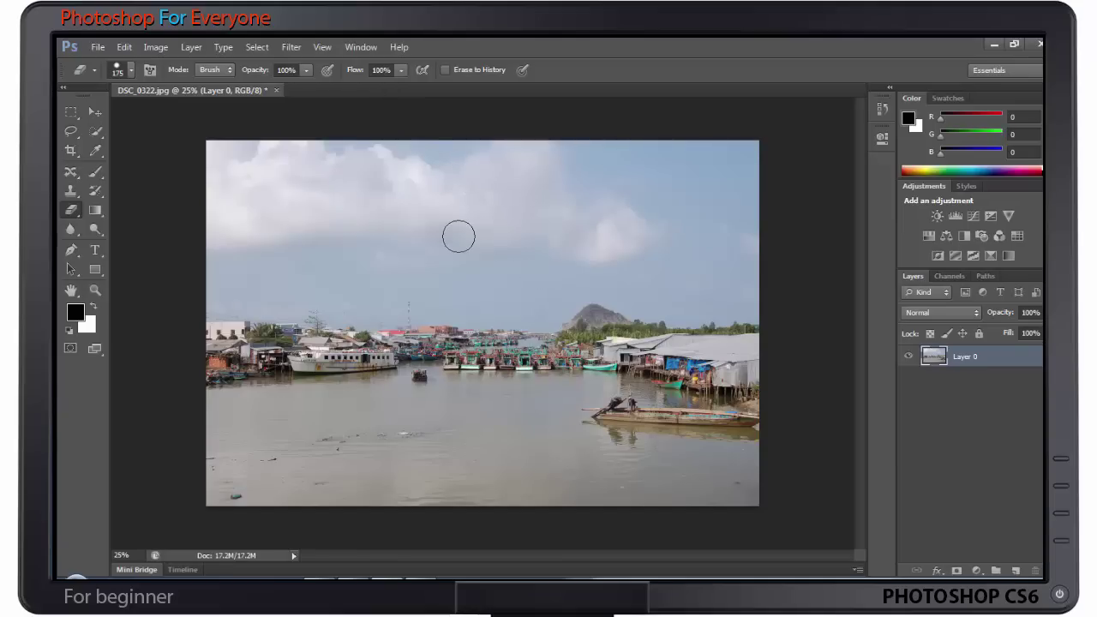
# Step: Erase two strips through the cloudy sky, undoing each one
pyautogui.moveTo(543, 198)
pyautogui.mouseDown()
pyautogui.moveTo(502, 176)
pyautogui.moveTo(406, 198)
pyautogui.moveTo(477, 223)
pyautogui.moveTo(553, 203)
pyautogui.moveTo(546, 166)
pyautogui.moveTo(417, 169)
pyautogui.moveTo(379, 174)
pyautogui.moveTo(502, 164)
pyautogui.moveTo(526, 196)
pyautogui.moveTo(578, 215)
pyautogui.moveTo(502, 235)
pyautogui.moveTo(345, 215)
pyautogui.moveTo(386, 199)
pyautogui.mouseUp()
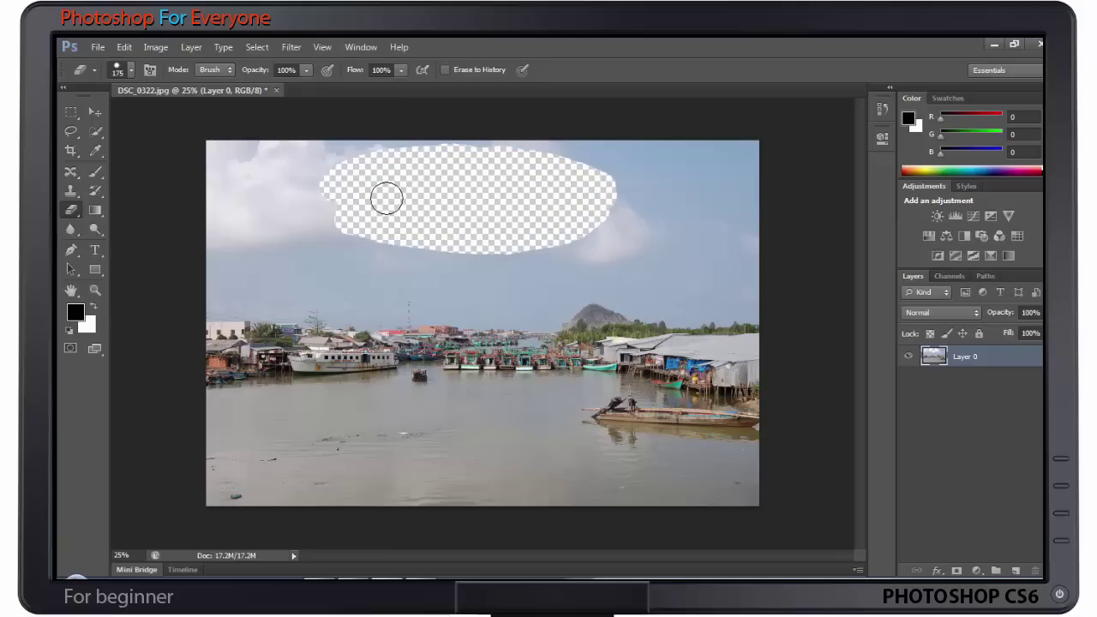
pyautogui.hotkey('ctrl', 'z')
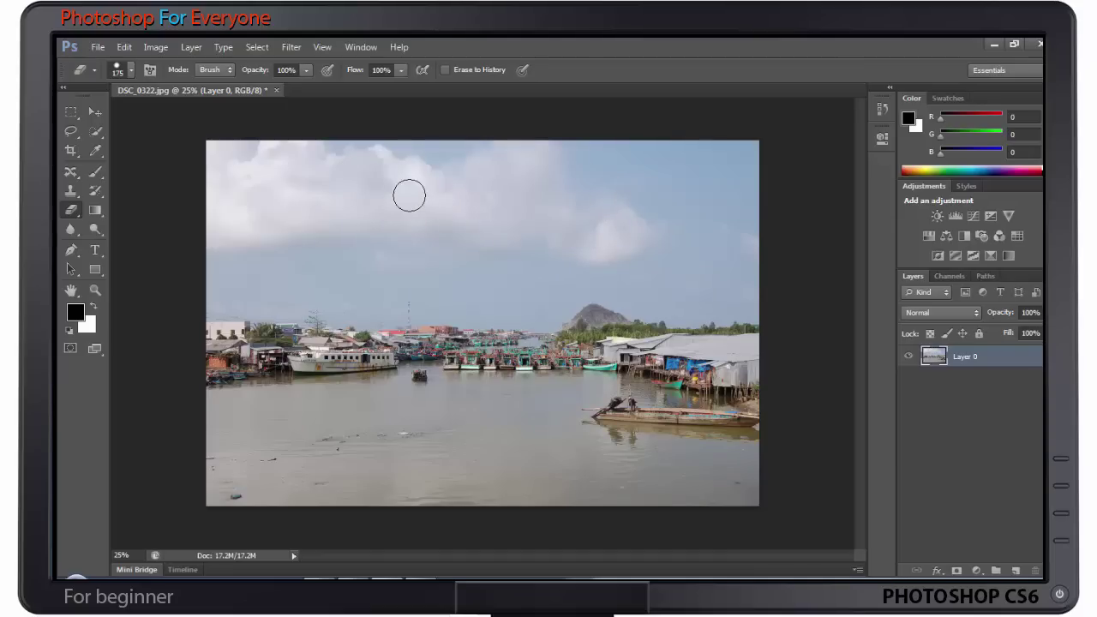
pyautogui.moveTo(382, 191)
pyautogui.mouseDown()
pyautogui.moveTo(489, 186)
pyautogui.moveTo(386, 184)
pyautogui.moveTo(511, 200)
pyautogui.moveTo(605, 186)
pyautogui.moveTo(497, 182)
pyautogui.mouseUp()
pyautogui.hotkey('ctrl', 'z')
# Step: Erase round sky spots at several sizes, including 400 and 150 px, then undo them all
pyautogui.click(489, 176)
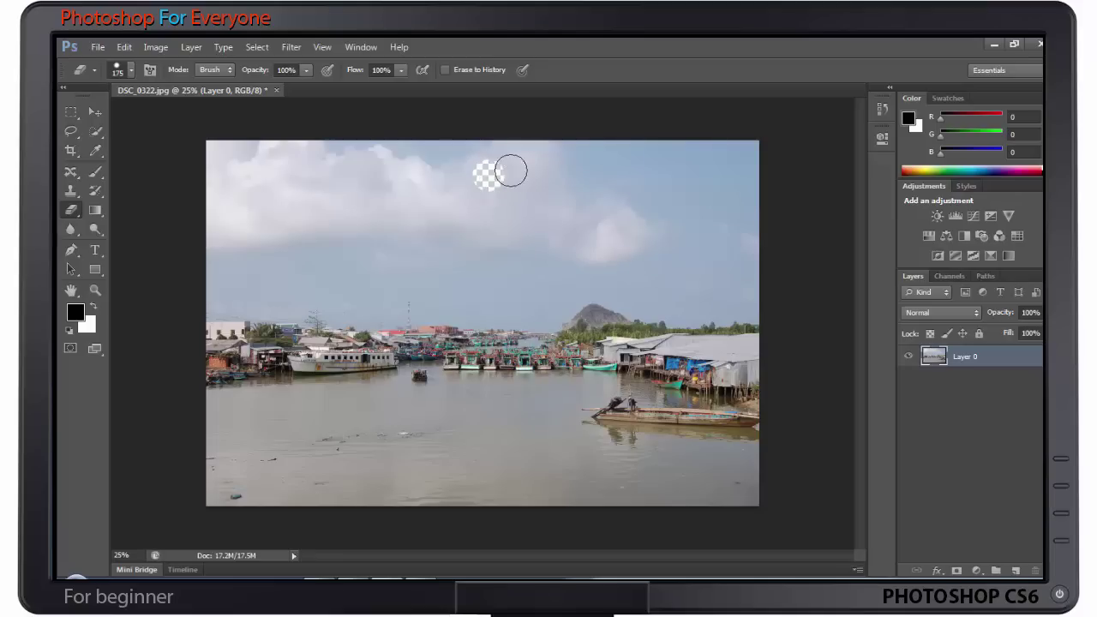
pyautogui.click(491, 181)
pyautogui.press(']')
pyautogui.press(']')
pyautogui.press(']')
pyautogui.press(']')
pyautogui.click(610, 216)
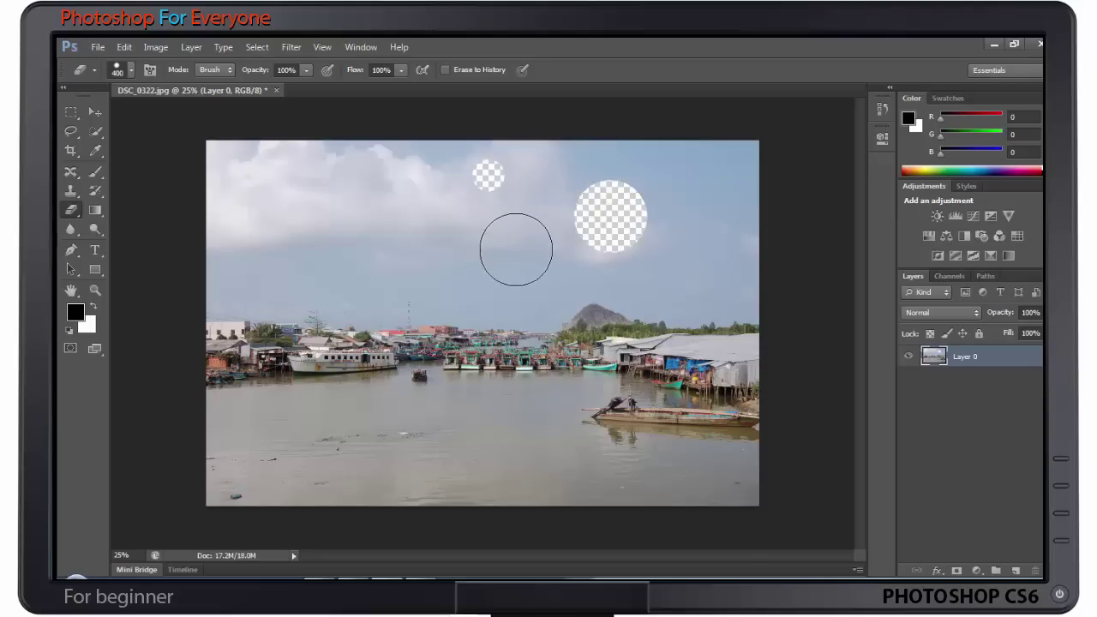
pyautogui.press('[')
pyautogui.press('[')
pyautogui.press('[')
pyautogui.press('[')
pyautogui.press('[')
pyautogui.click(504, 226)
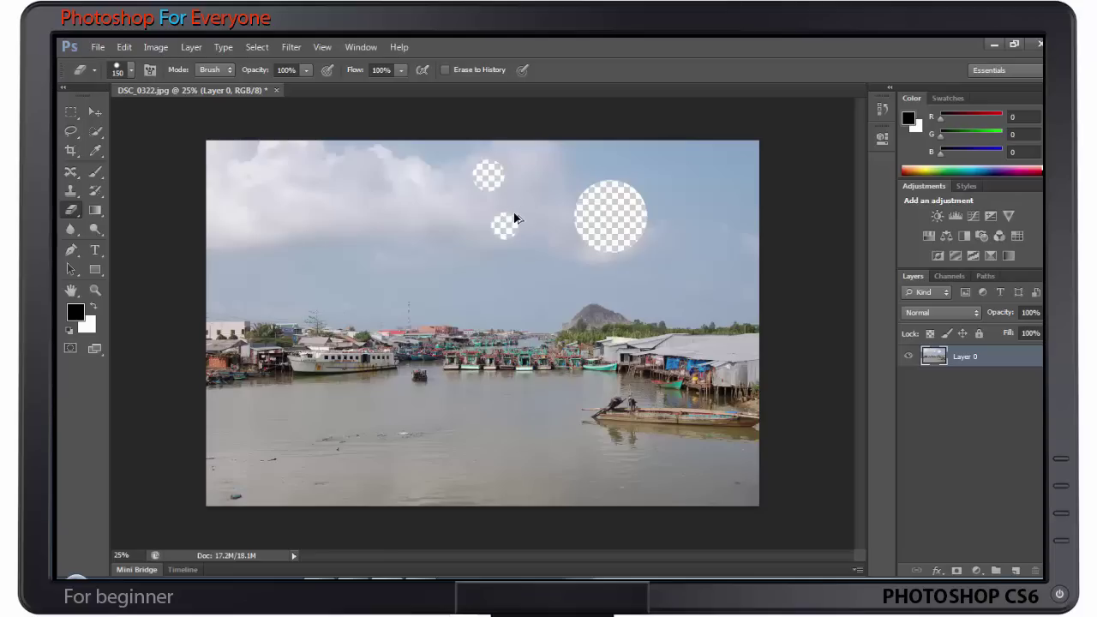
pyautogui.hotkey('ctrl', 'alt', 'z')
pyautogui.hotkey('ctrl', 'alt', 'z')
pyautogui.hotkey('ctrl', 'alt', 'z')
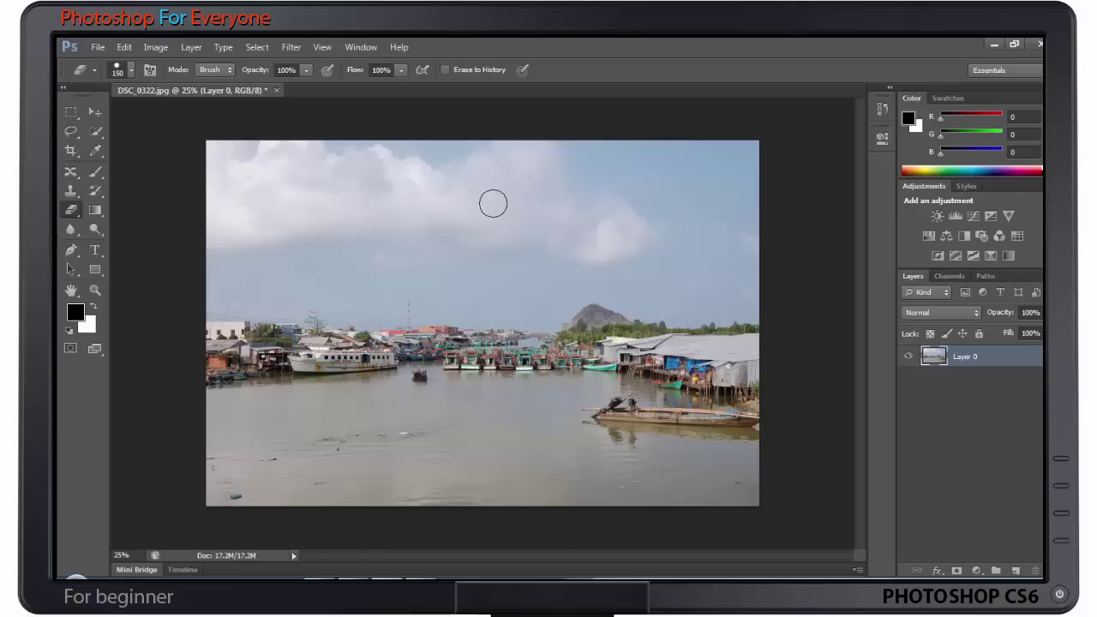
# Step: Erase two hard-edged round spots in the sky
pyautogui.rightClick(489, 199)
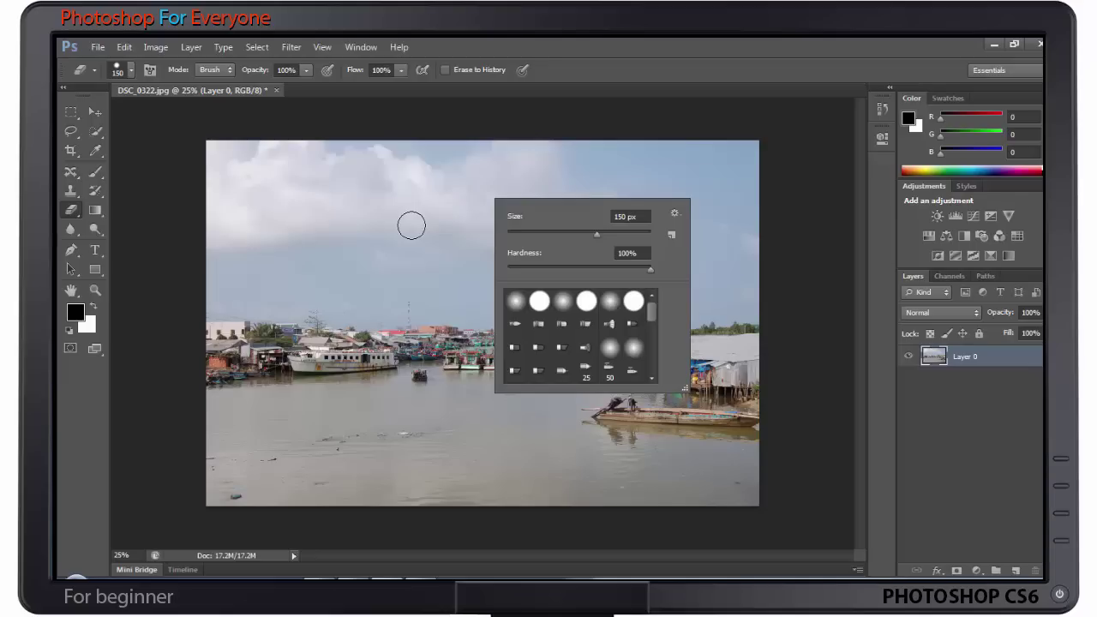
pyautogui.click(411, 225)
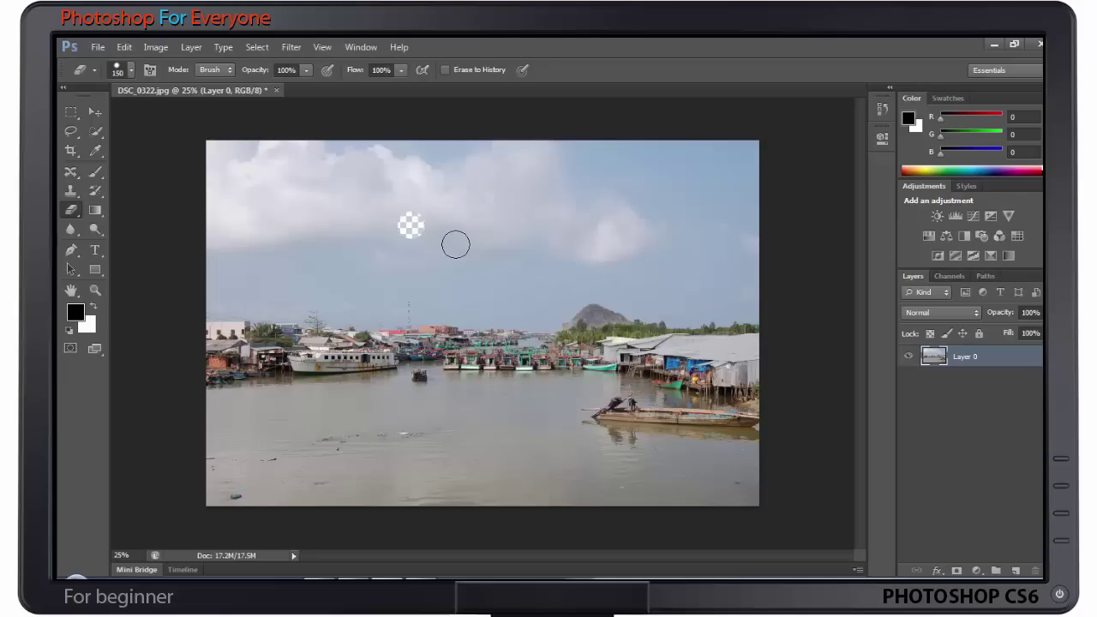
pyautogui.click(710, 174)
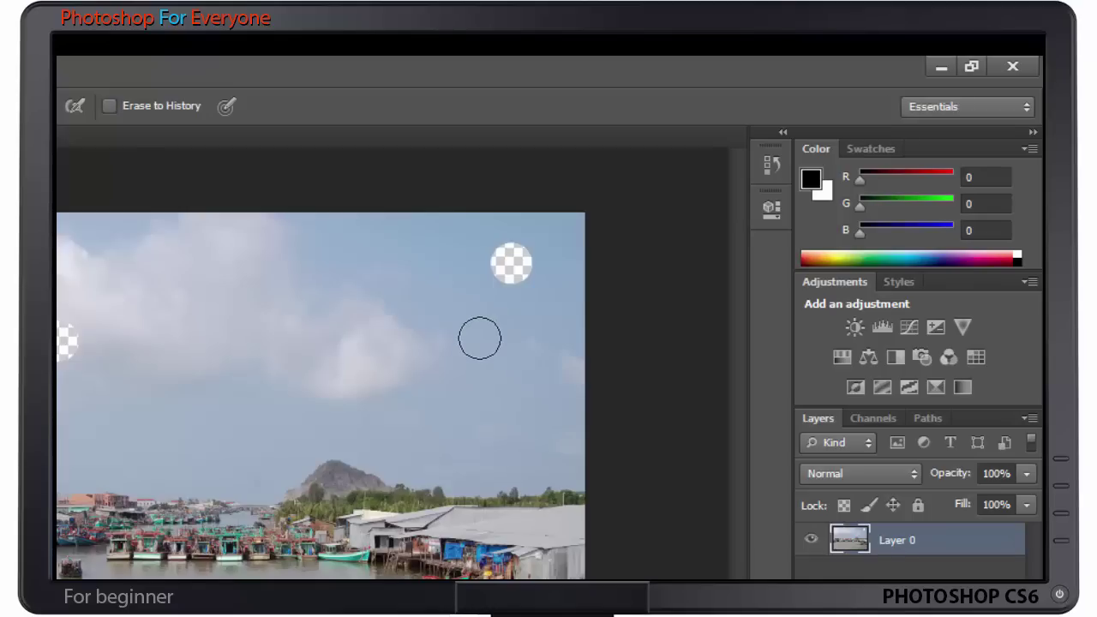
# Step: Set eraser hardness to 50% and erase a soft-edged round spot in the sky
pyautogui.rightClick(485, 334)
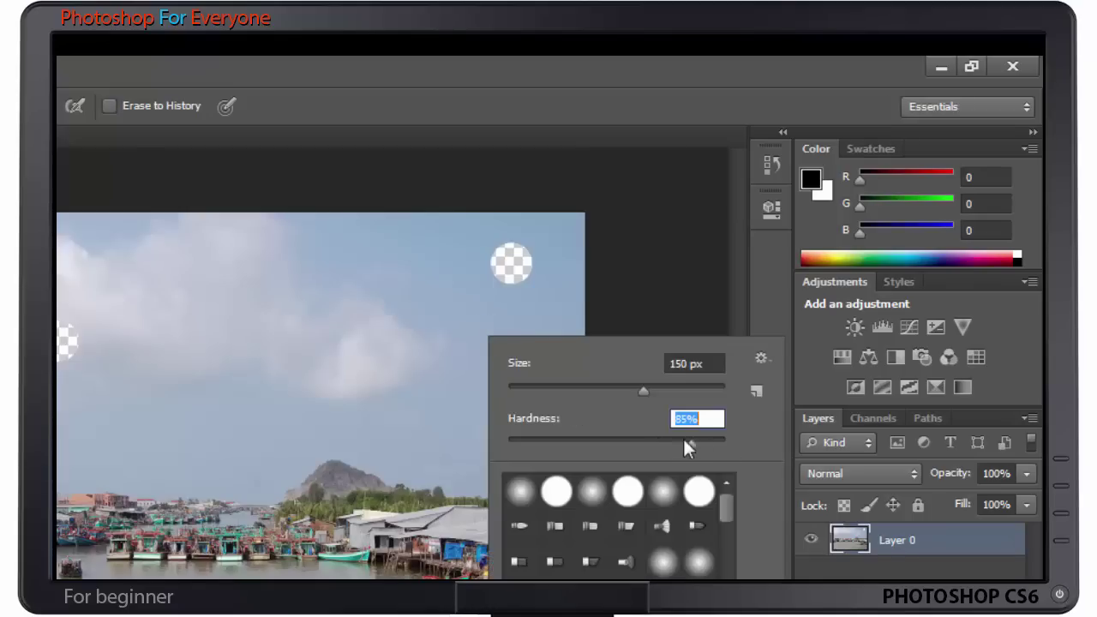
pyautogui.moveTo(641, 442); pyautogui.dragTo(631, 444)
pyautogui.write('50')
pyautogui.press('Return')
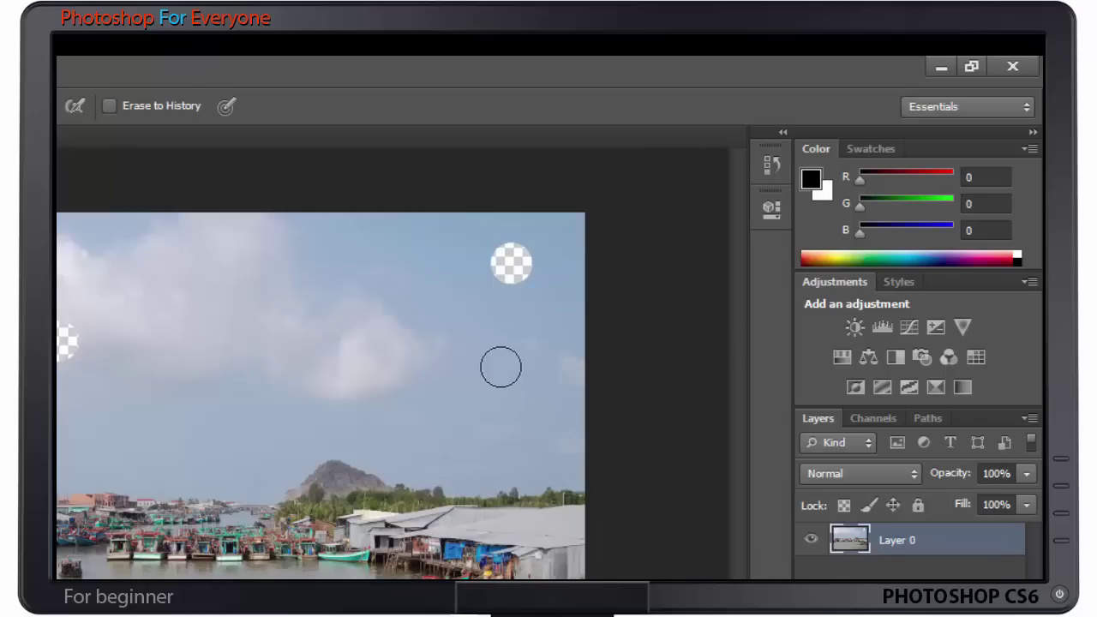
pyautogui.click(494, 314)
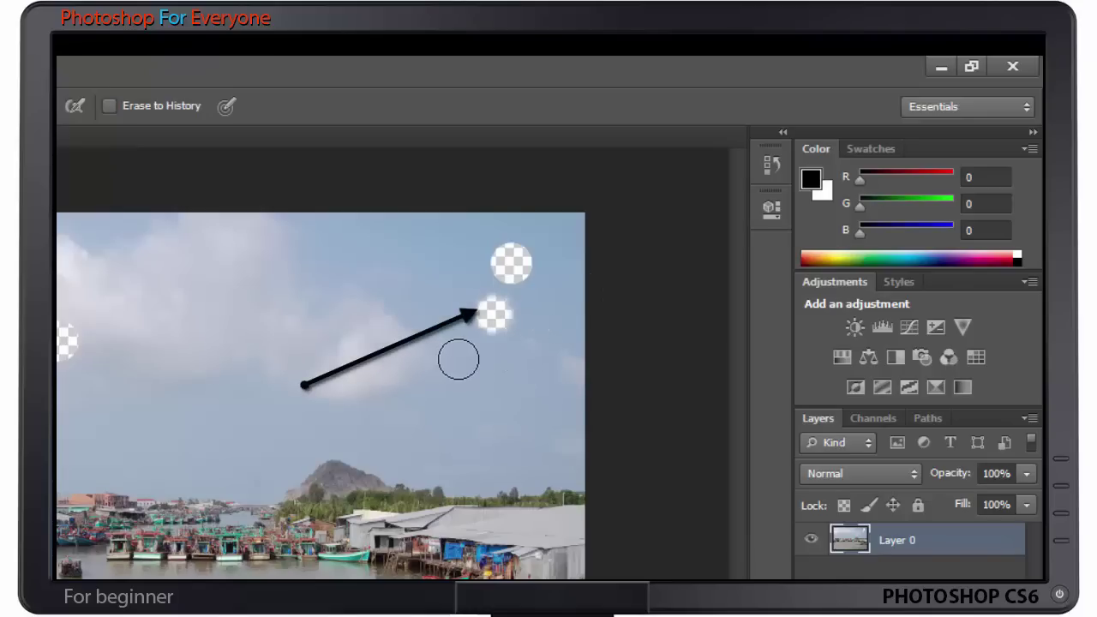
pyautogui.press('v')
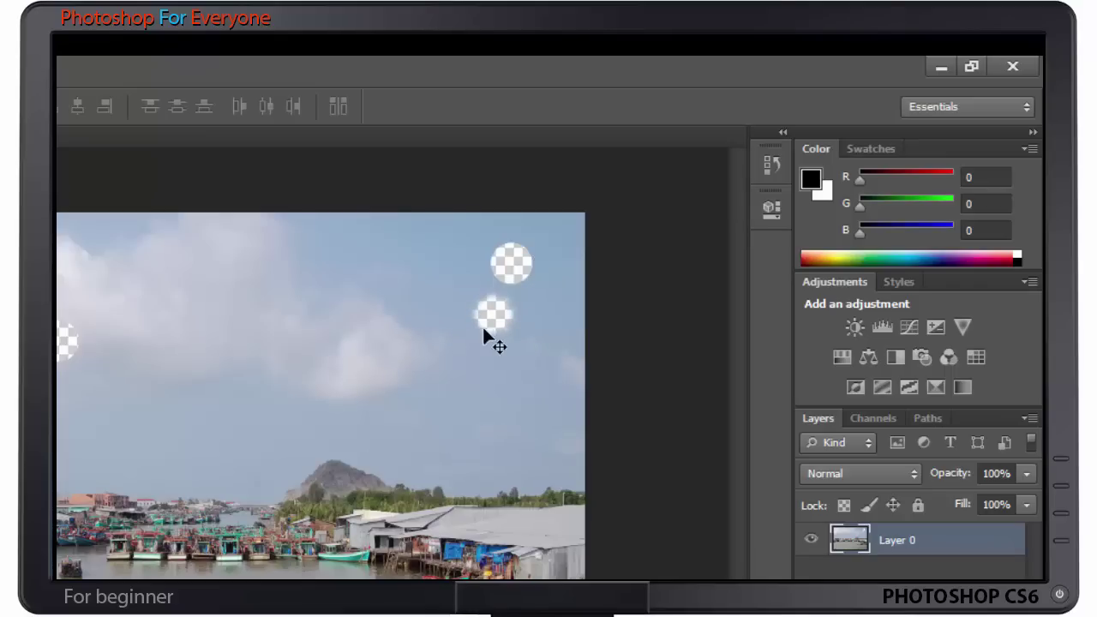
# Step: Erase a feathered round spot in the sky with the eraser at 0% hardness
pyautogui.press('e')
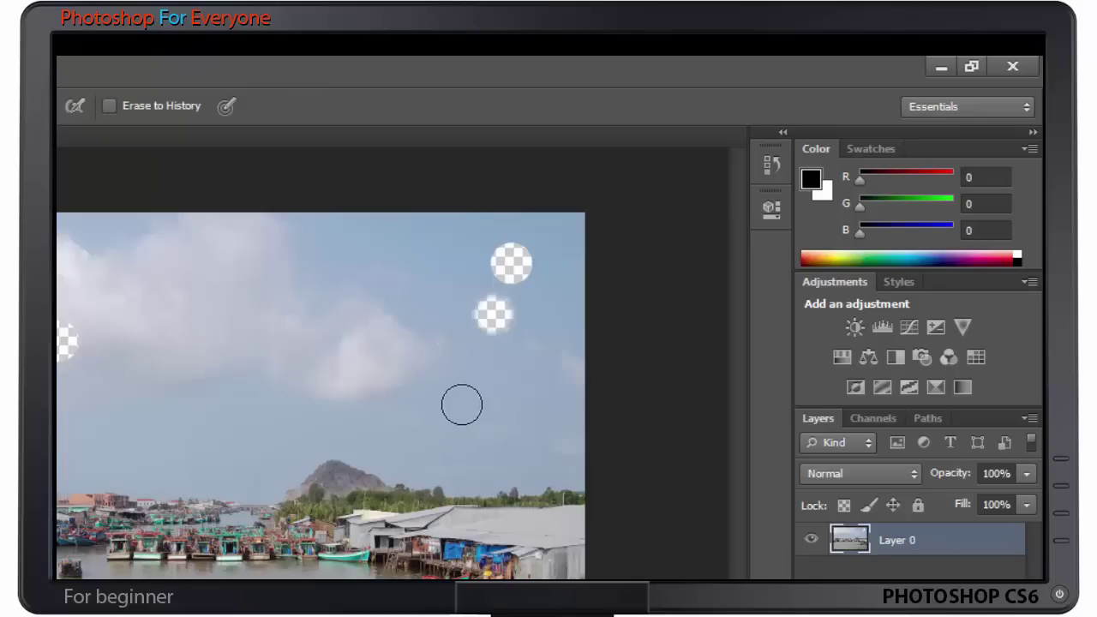
pyautogui.rightClick(466, 401)
pyautogui.moveTo(608, 502); pyautogui.dragTo(502, 500)
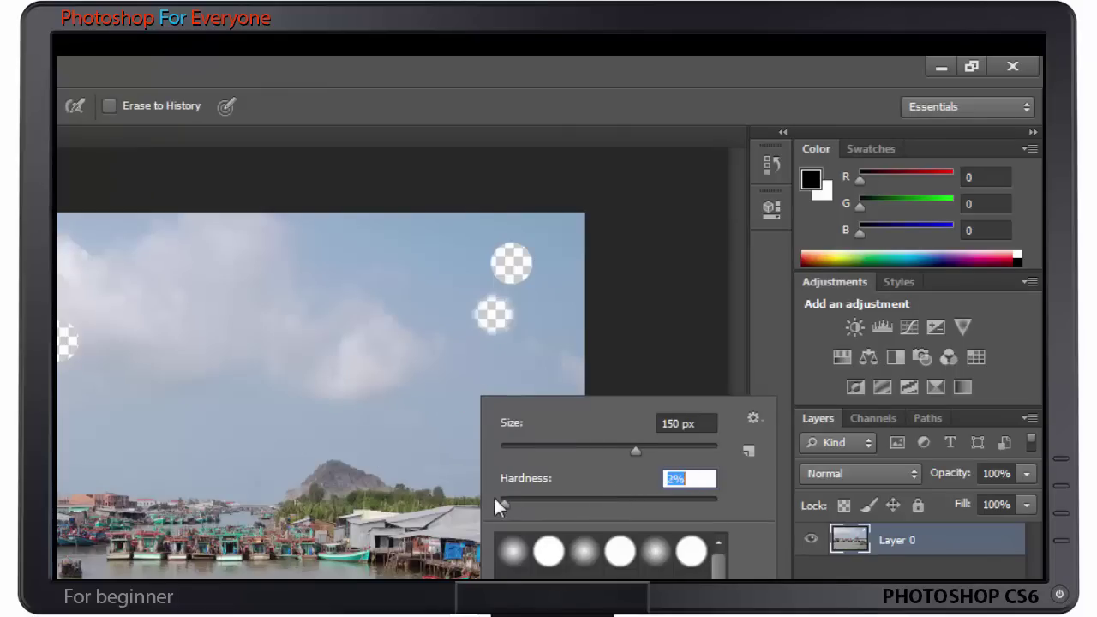
pyautogui.click(431, 268)
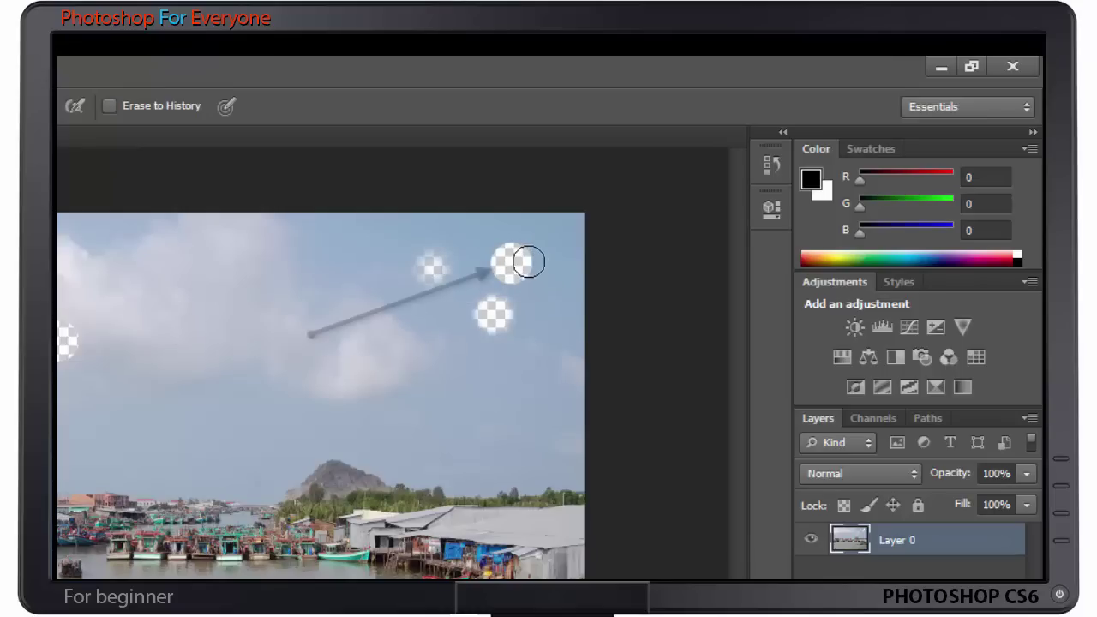
pyautogui.press('v')
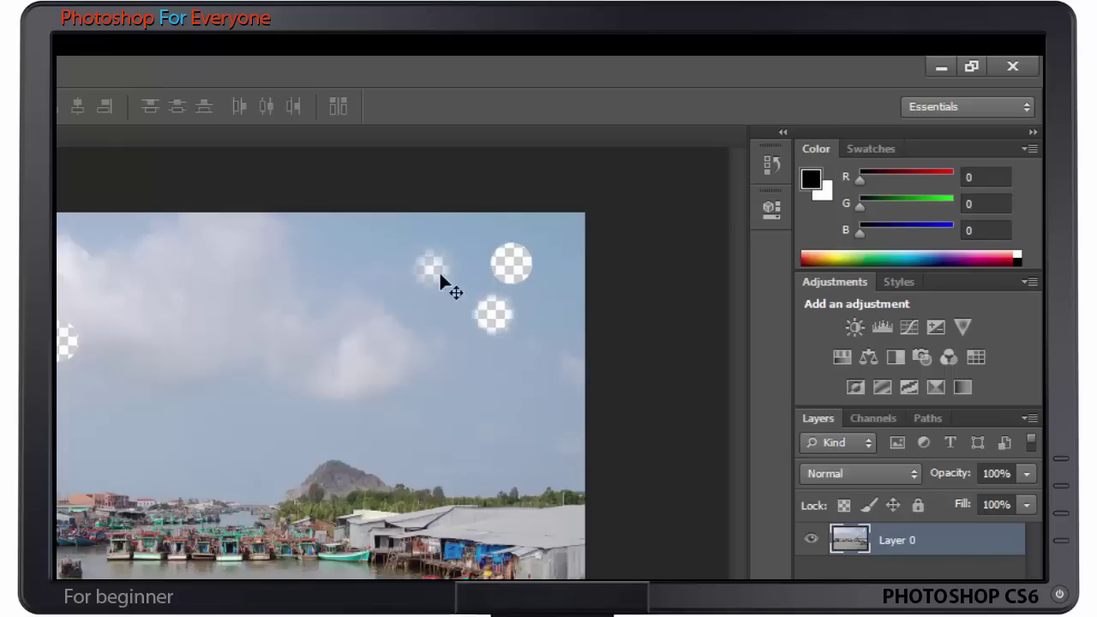
# Step: Erase a textured patch in the sky using the Chalk 44 brush at 158 px
pyautogui.press('e')
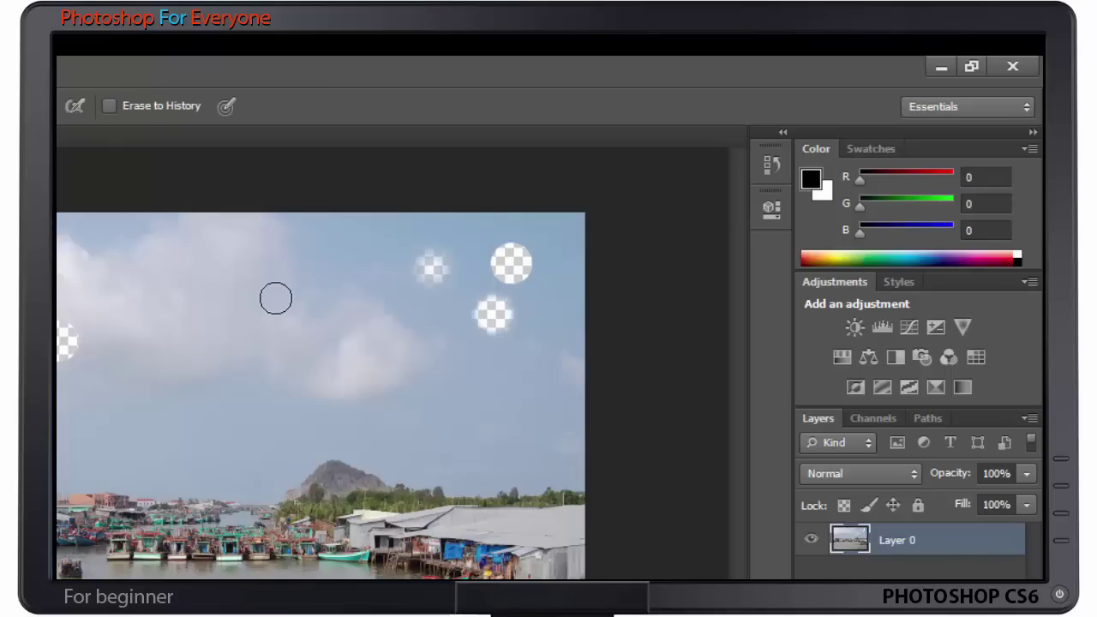
pyautogui.rightClick(275, 296)
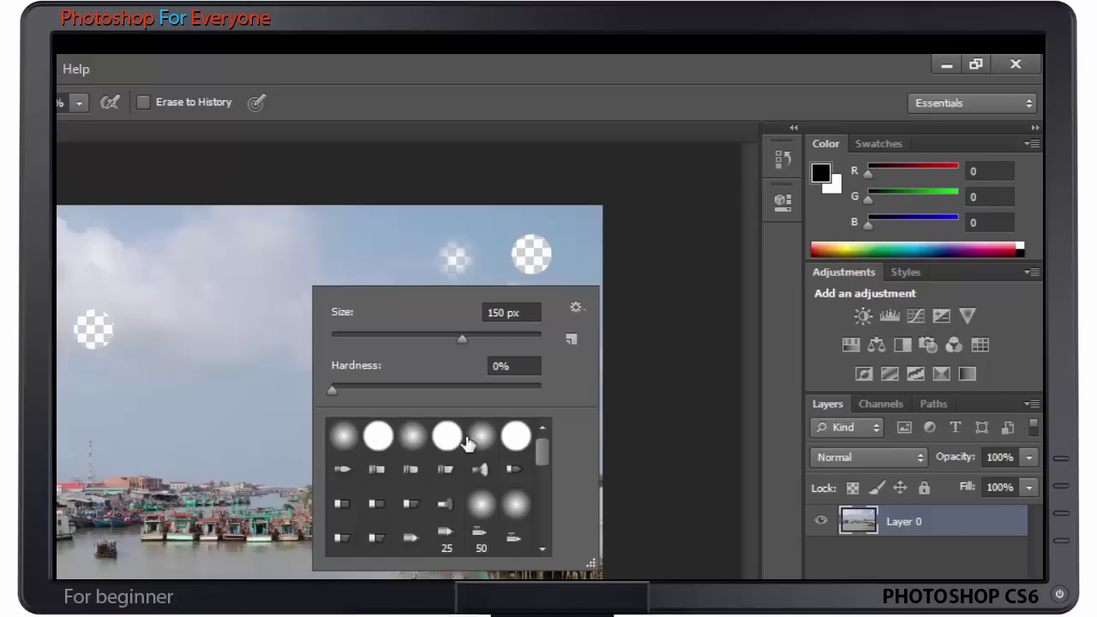
pyautogui.moveTo(537, 452); pyautogui.dragTo(537, 499)
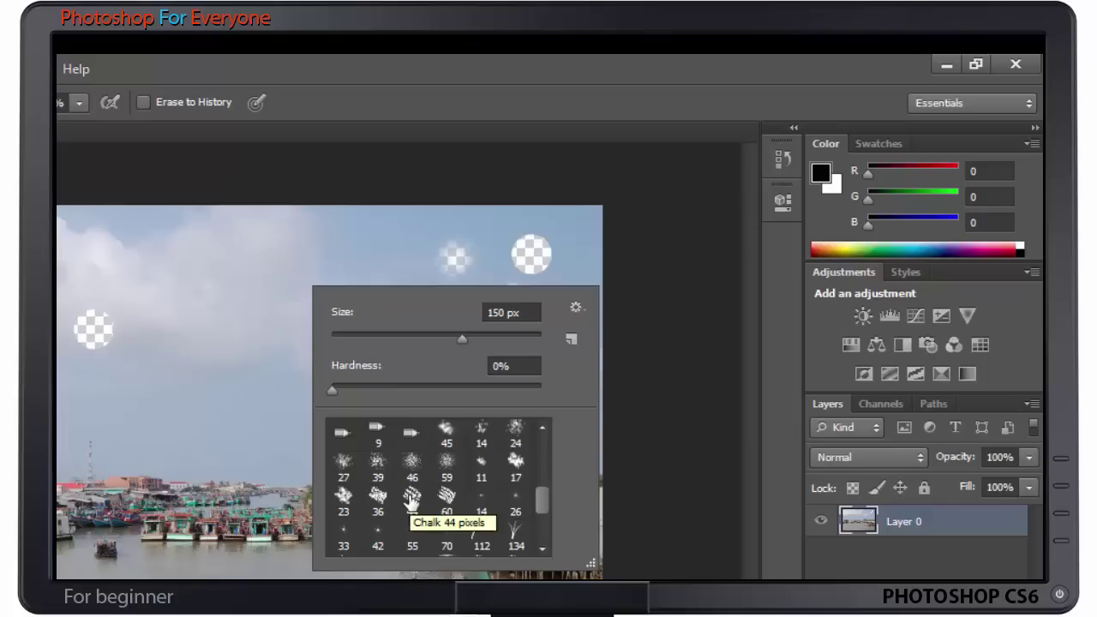
pyautogui.click(412, 500)
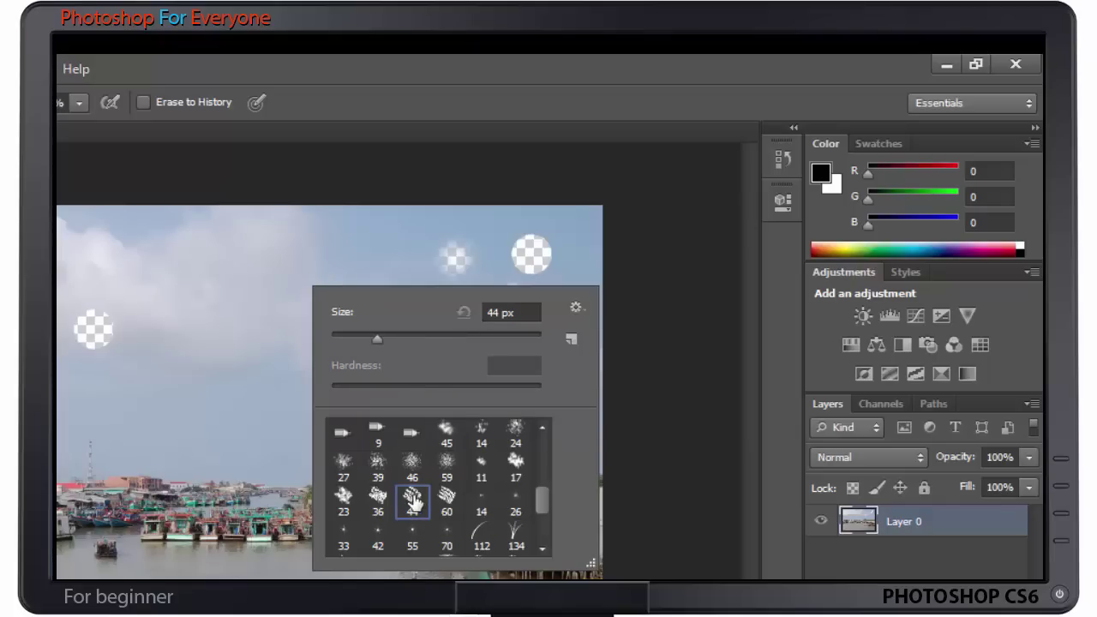
pyautogui.moveTo(383, 337); pyautogui.dragTo(450, 336)
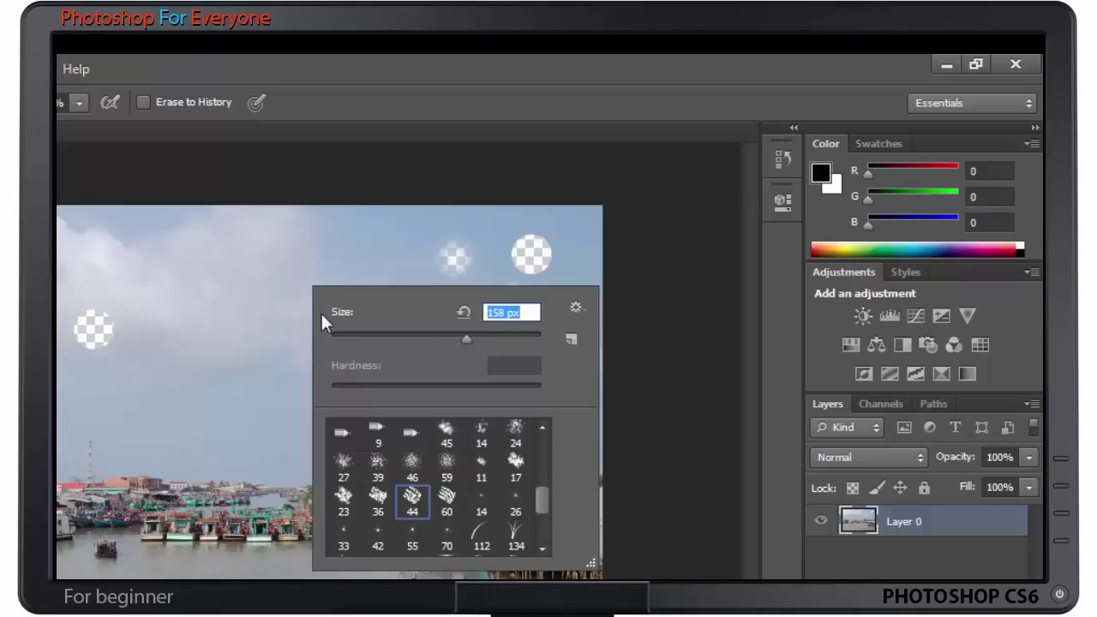
pyautogui.press('Return')
pyautogui.click(377, 240)
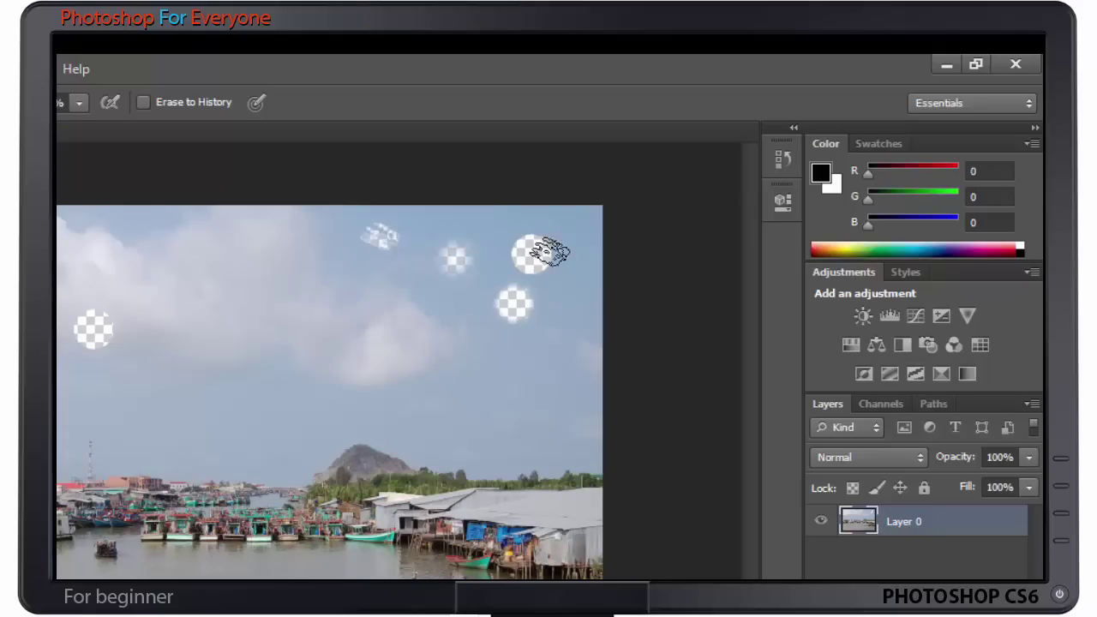
# Step: Switch the eraser back to a round tip at 100% hardness and 150 px
pyautogui.rightClick(358, 324)
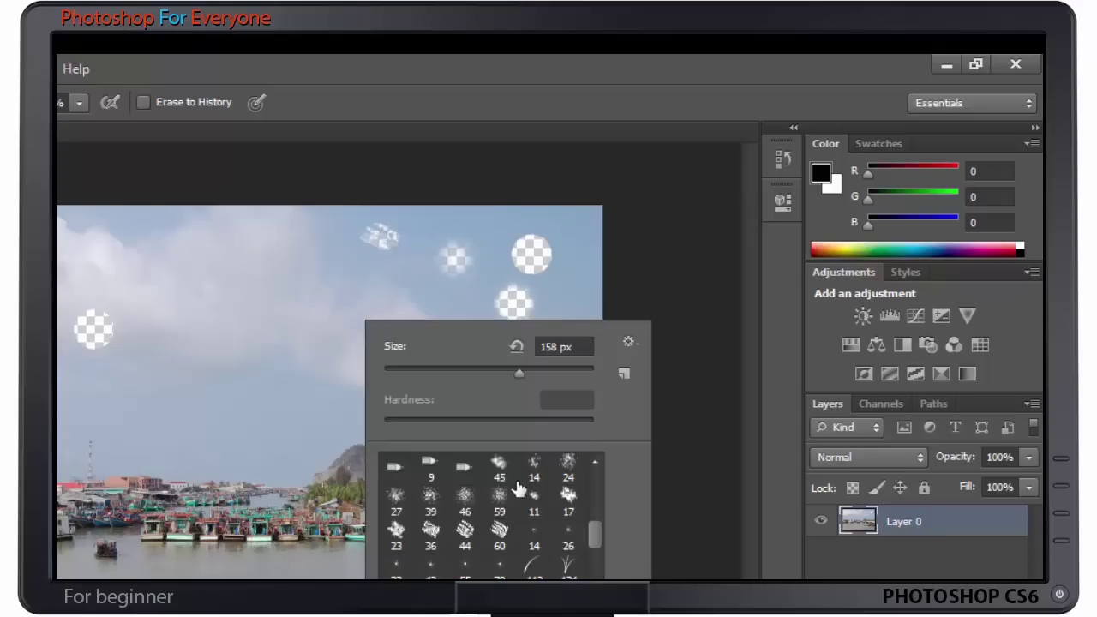
pyautogui.moveTo(598, 531)
pyautogui.mouseDown()
pyautogui.moveTo(585, 478)
pyautogui.moveTo(598, 559)
pyautogui.moveTo(599, 468)
pyautogui.mouseUp()
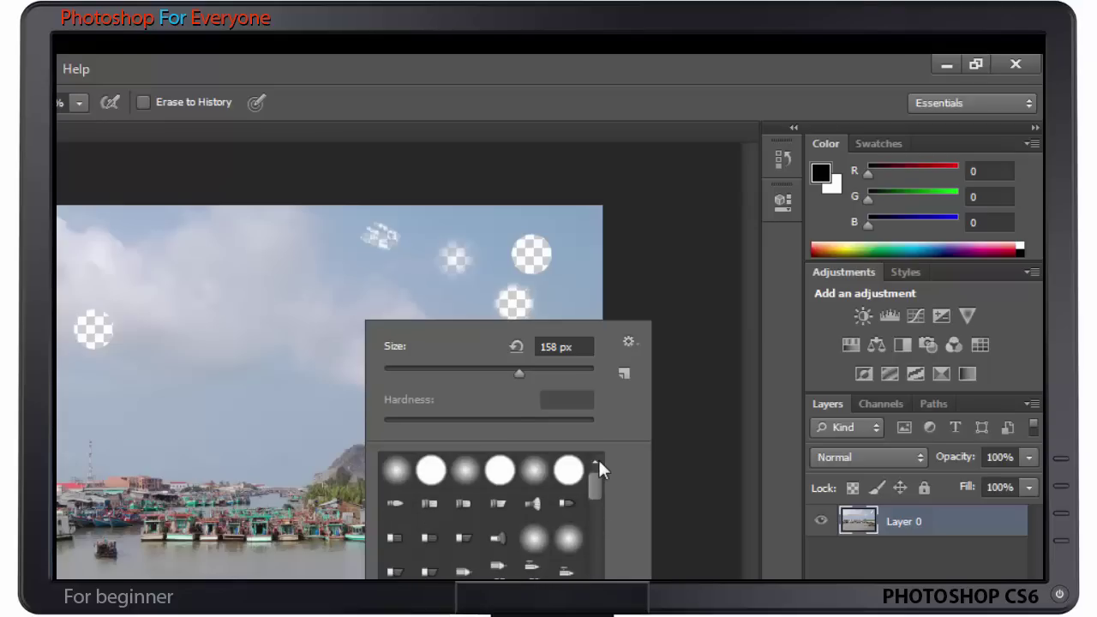
pyautogui.click(396, 469)
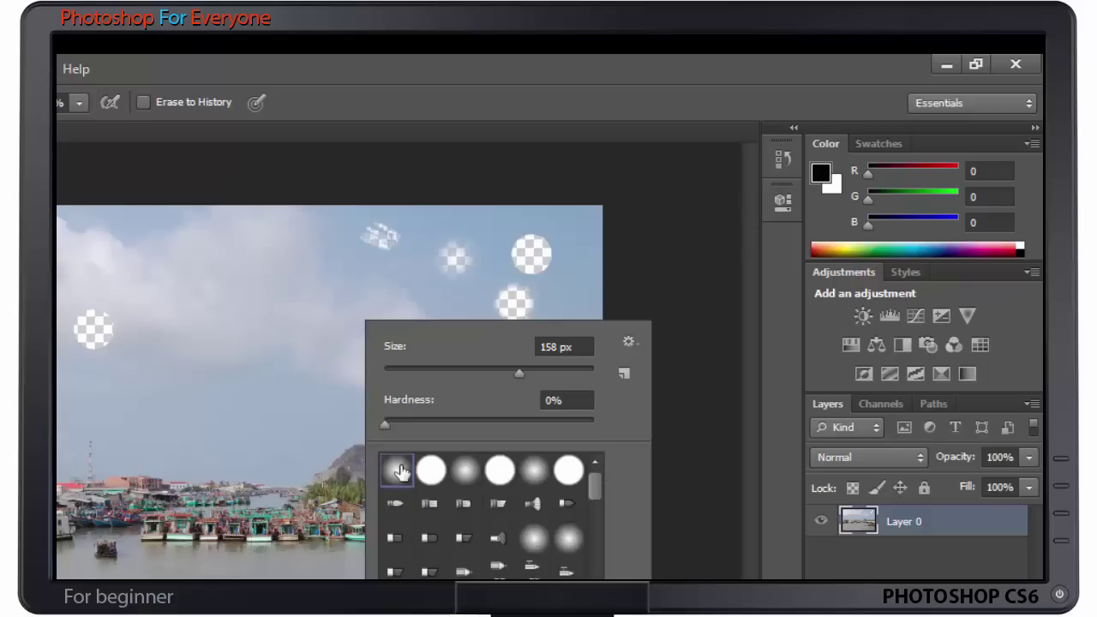
pyautogui.moveTo(386, 425); pyautogui.dragTo(571, 425)
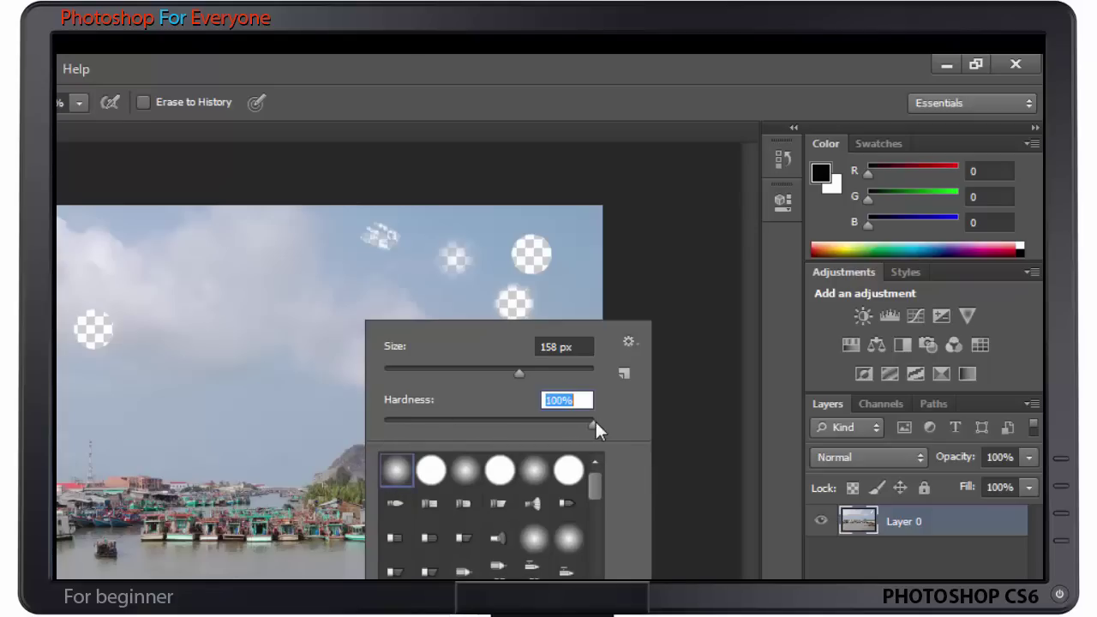
pyautogui.click(552, 347)
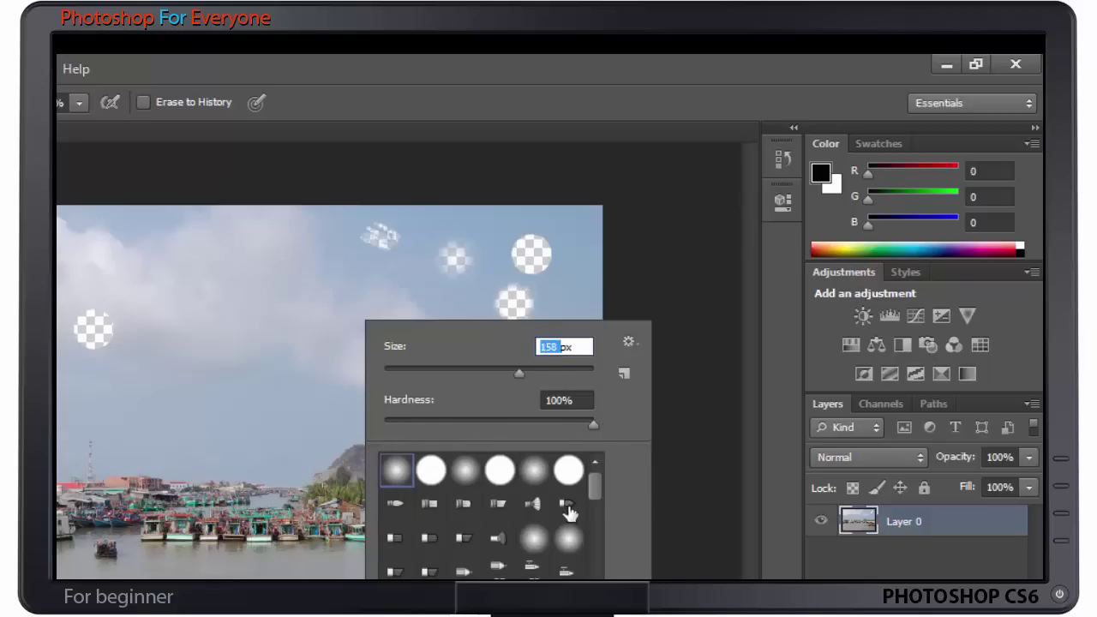
pyautogui.write('50')
pyautogui.press('Return')
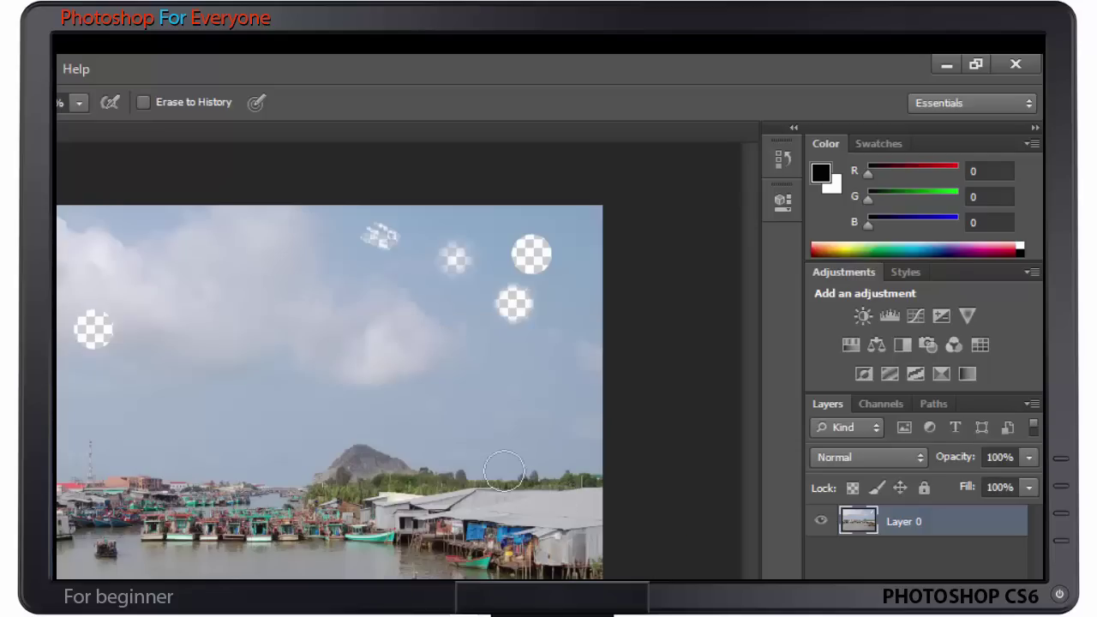
# Step: Erase three hard round spots across the sky
pyautogui.click(475, 418)
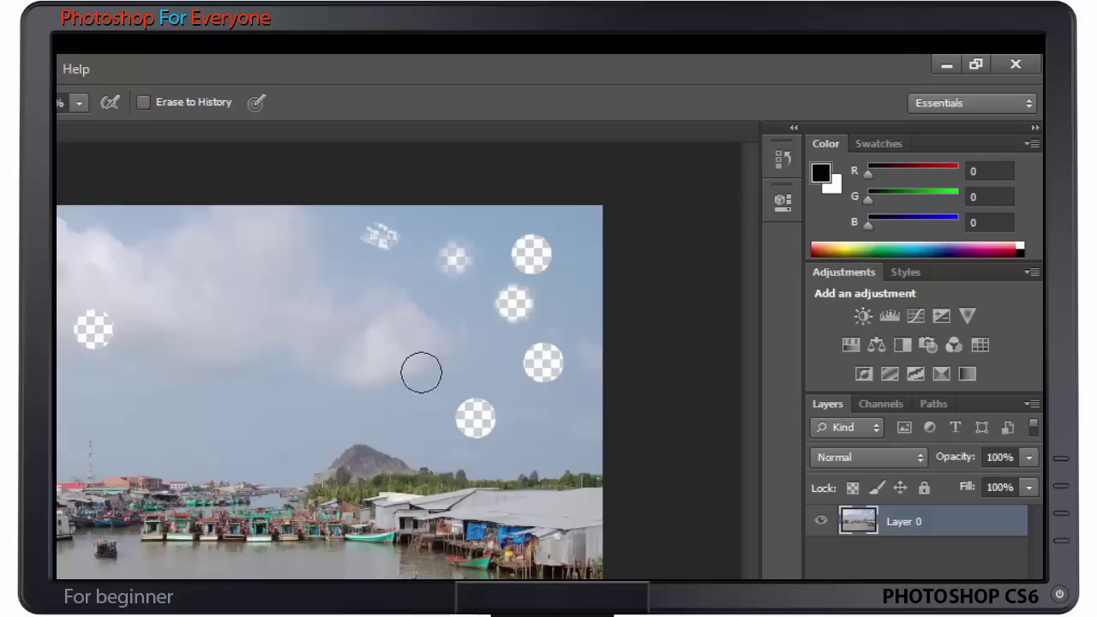
pyautogui.click(365, 399)
pyautogui.click(265, 353)
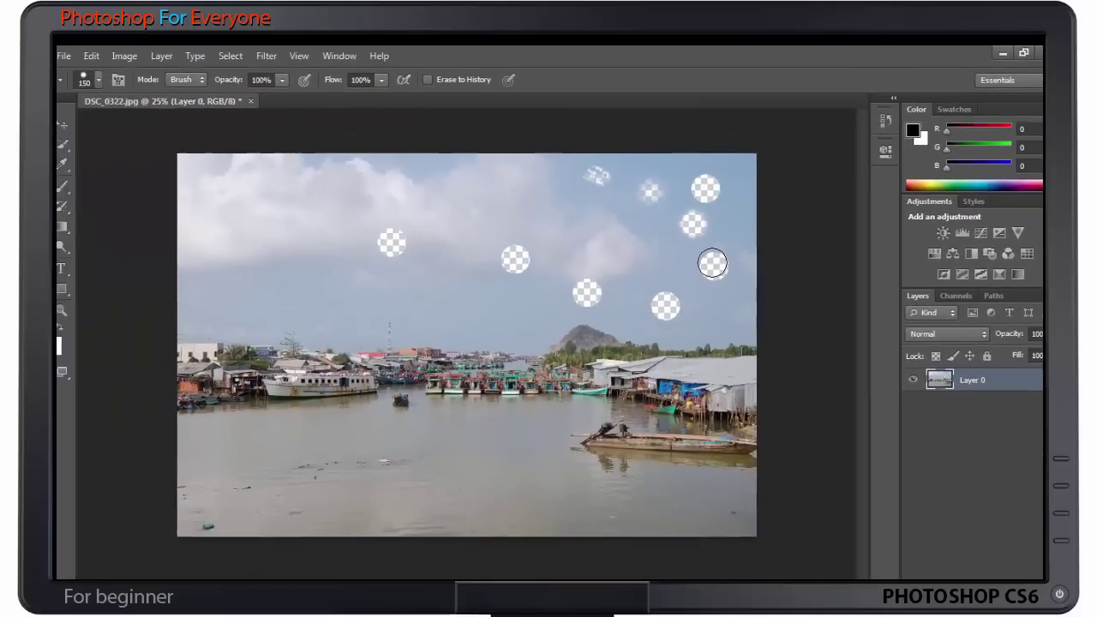
# Step: Revert the harbour photo's erased spots with Ctrl+Alt+Z and open DSC_5827.JPG
pyautogui.hotkey('ctrl', 'alt', 'z')
pyautogui.hotkey('ctrl', 'alt', 'z')
pyautogui.hotkey('ctrl', 'alt', 'z')
pyautogui.hotkey('ctrl', 'alt', 'z')
pyautogui.hotkey('ctrl', 'alt', 'z')
pyautogui.hotkey('ctrl', 'alt', 'z')
pyautogui.hotkey('ctrl', 'alt', 'z')
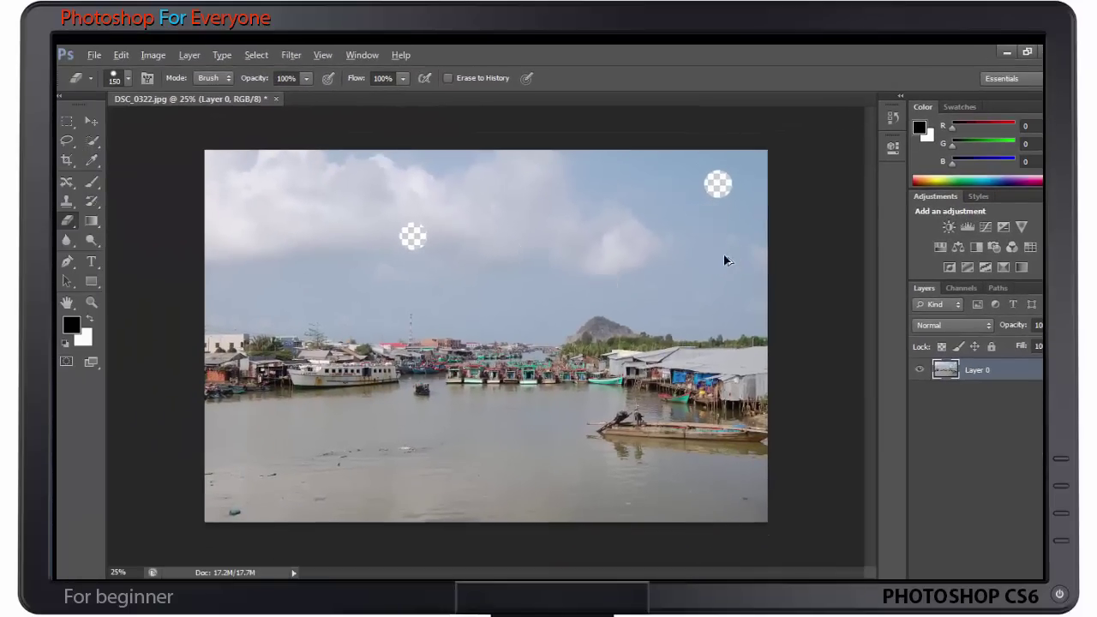
pyautogui.hotkey('ctrl', 'alt', 'z')
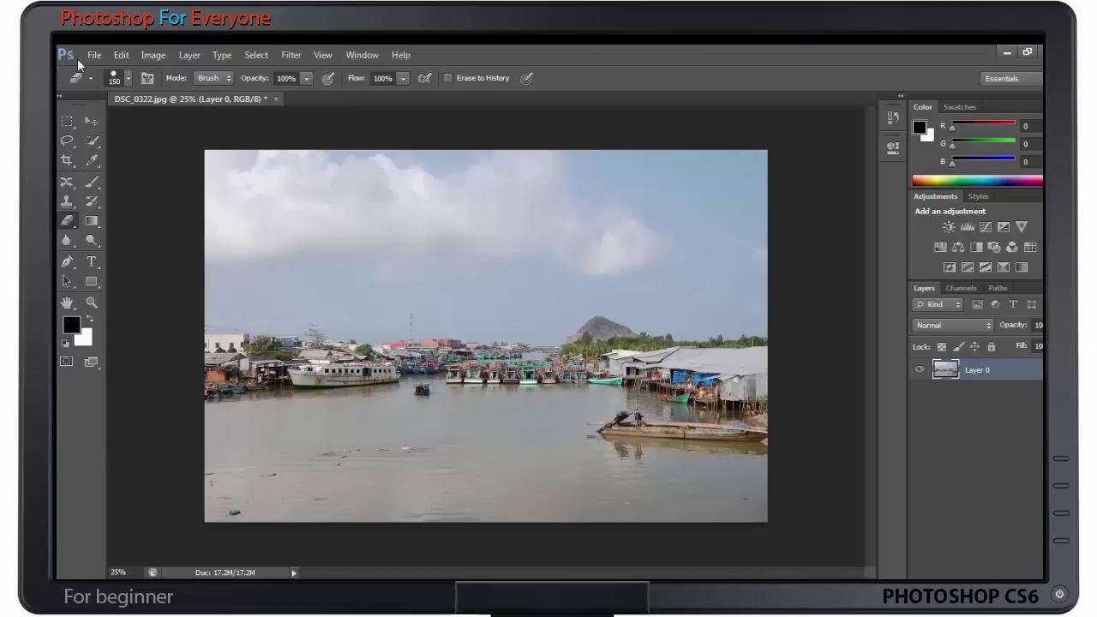
pyautogui.click(92, 55)
pyautogui.click(120, 90)
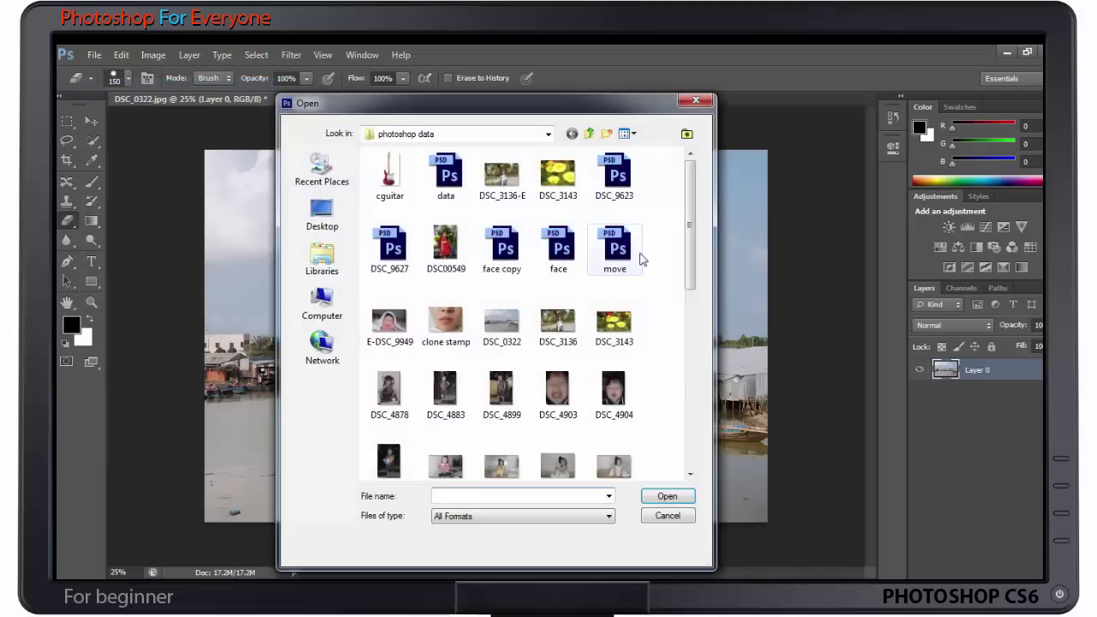
pyautogui.scroll(-2, 692, 276)
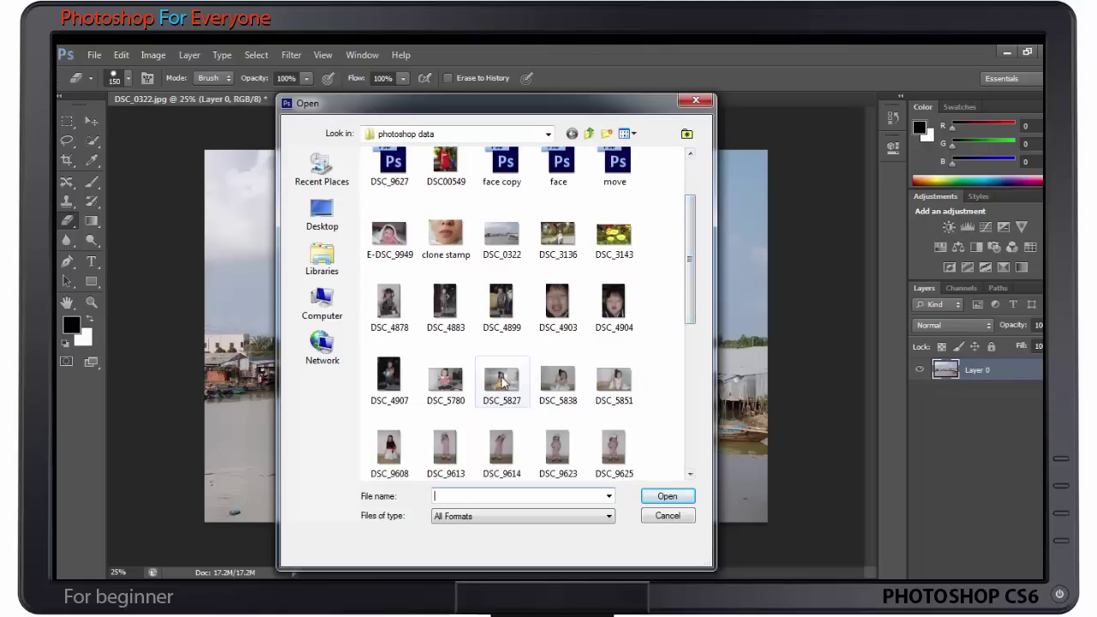
pyautogui.click(515, 387)
pyautogui.click(667, 496)
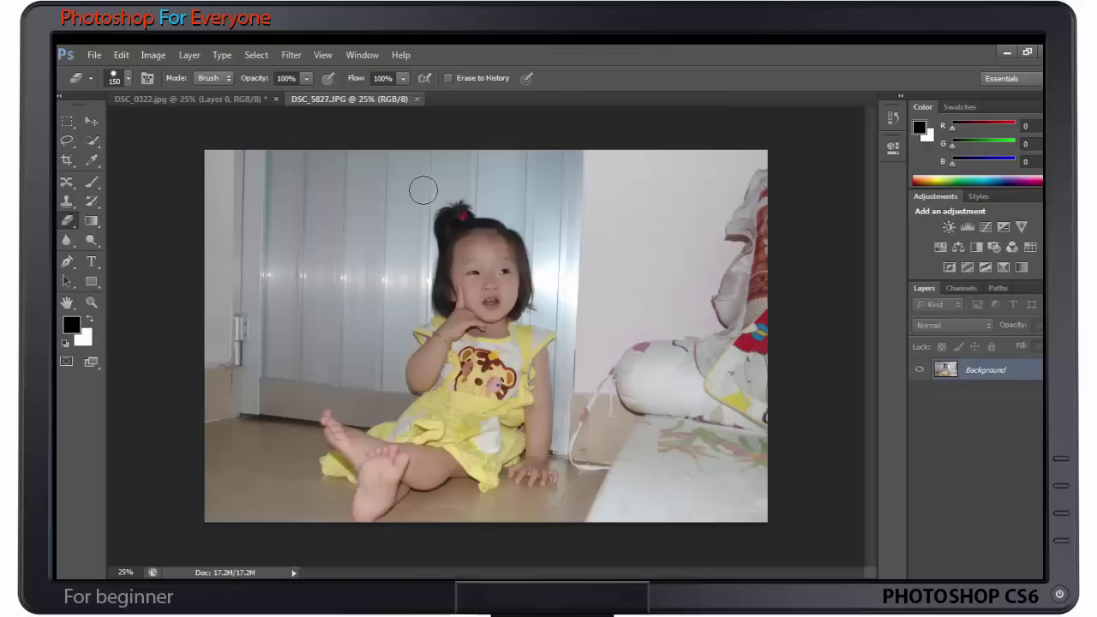
# Step: Drag the DSC_5827 girl photo into DSC_0322 as Layer 1 above Layer 0, and select it
pyautogui.click(92, 125)
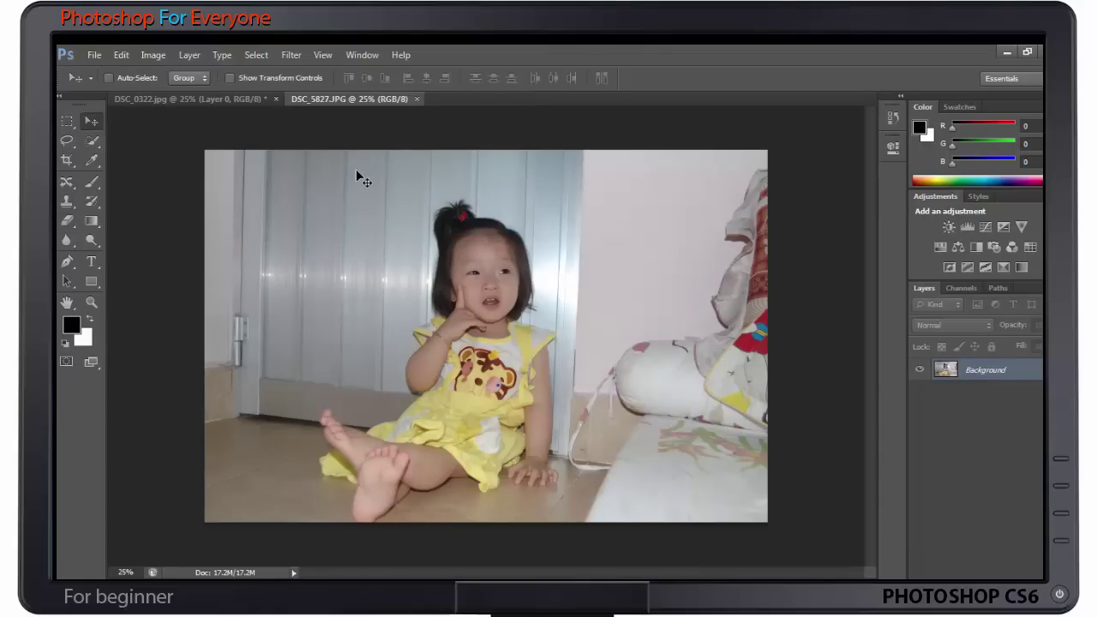
pyautogui.moveTo(347, 170)
pyautogui.mouseDown()
pyautogui.moveTo(392, 249)
pyautogui.moveTo(615, 343)
pyautogui.moveTo(572, 268)
pyautogui.mouseUp()
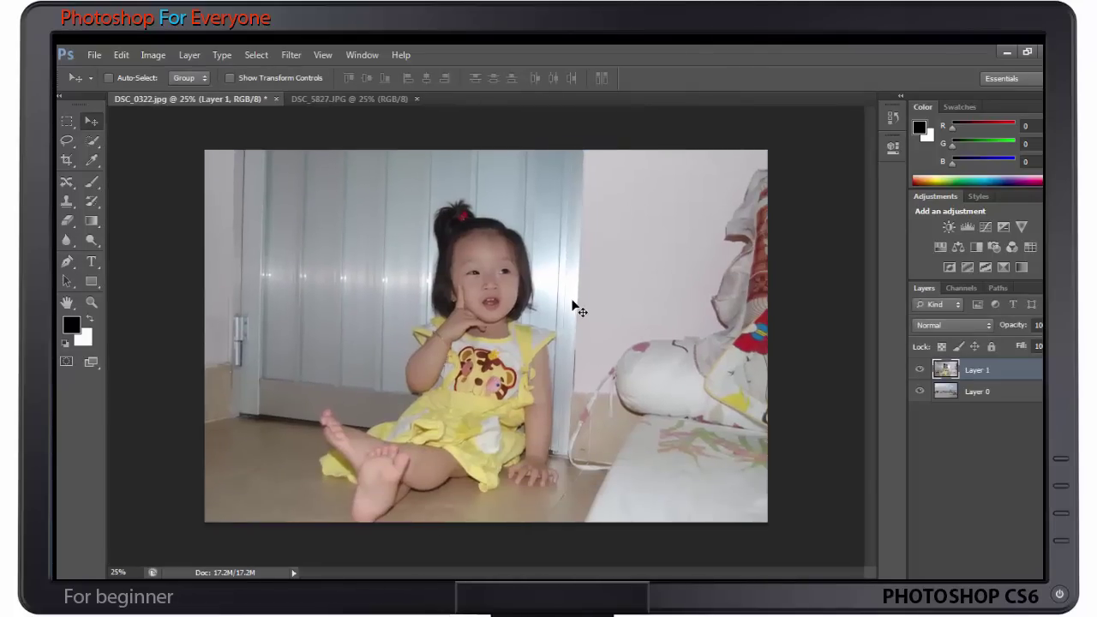
pyautogui.click(989, 392)
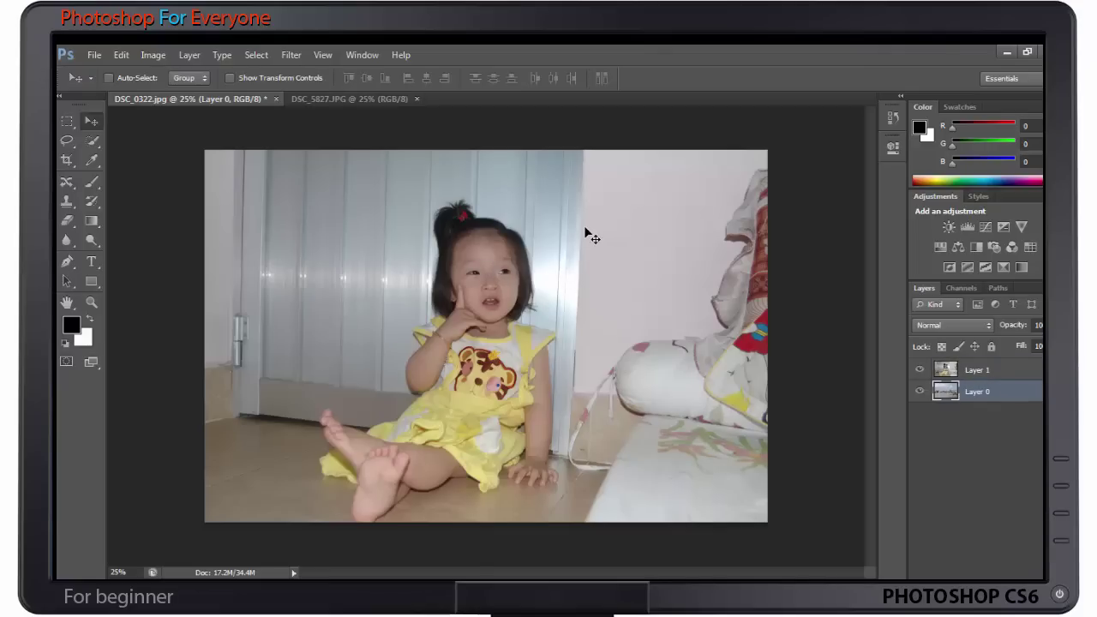
pyautogui.click(1013, 370)
pyautogui.click(1007, 392)
pyautogui.click(1004, 372)
pyautogui.click(1005, 392)
pyautogui.click(1001, 370)
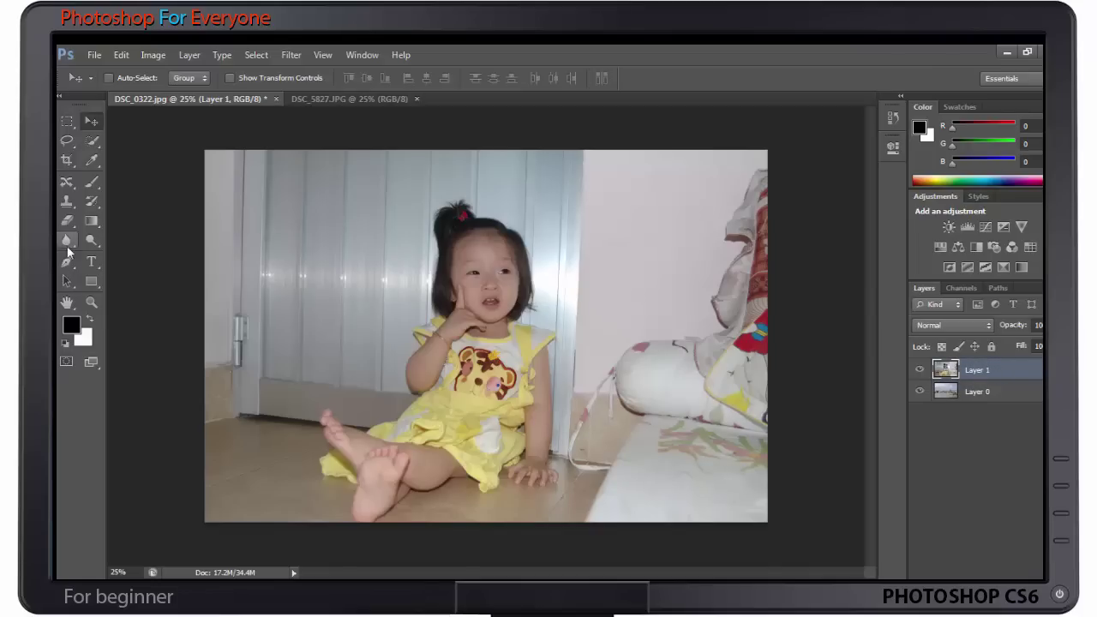
pyautogui.click(67, 220)
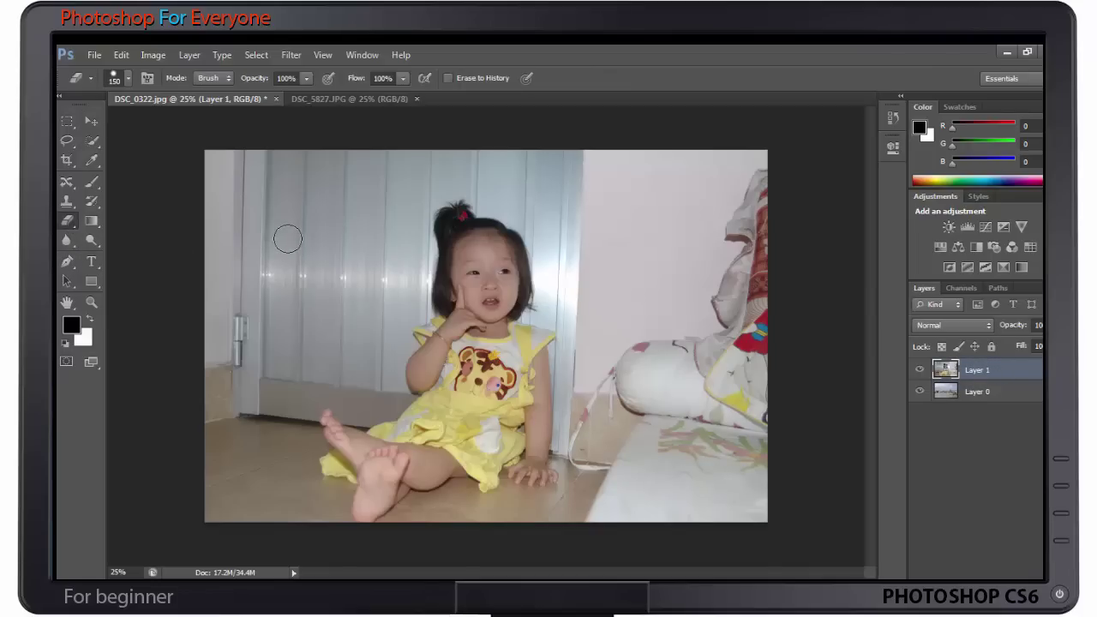
# Step: Erase a hole over the girl's head with a 300 px eraser, then shift Layer 1 up-left
pyautogui.press(']')
pyautogui.press(']')
pyautogui.press(']')
pyautogui.press('[')
pyautogui.press('[')
pyautogui.moveTo(519, 276)
pyautogui.mouseDown()
pyautogui.moveTo(493, 309)
pyautogui.moveTo(545, 306)
pyautogui.mouseUp()
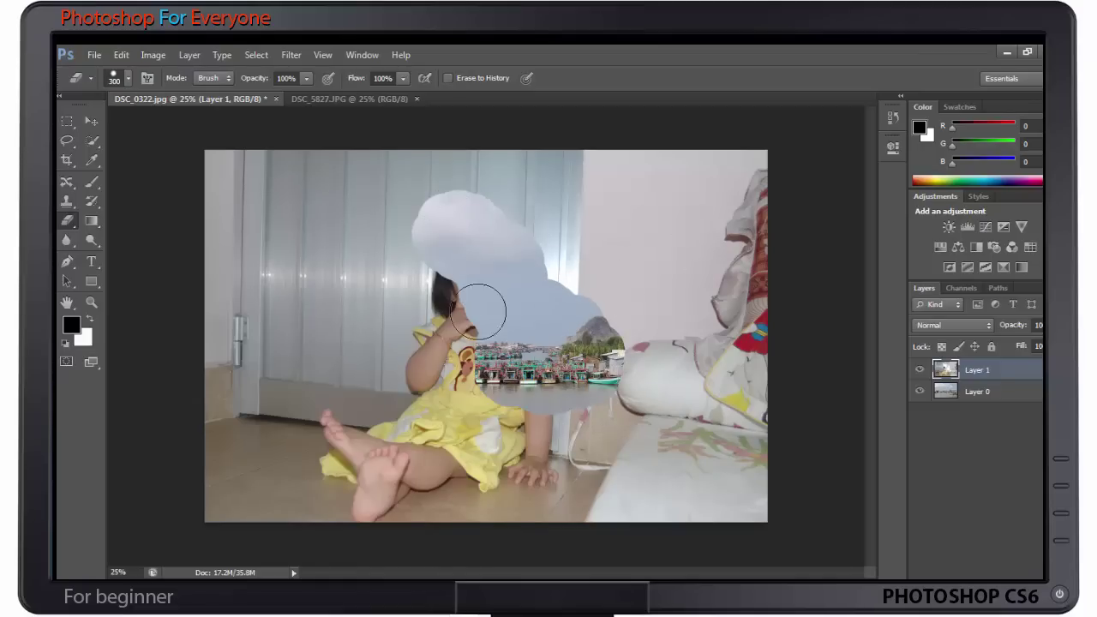
pyautogui.moveTo(587, 320); pyautogui.dragTo(537, 349)
pyautogui.click(91, 121)
pyautogui.moveTo(614, 292)
pyautogui.mouseDown()
pyautogui.moveTo(567, 243)
pyautogui.moveTo(556, 326)
pyautogui.moveTo(602, 289)
pyautogui.moveTo(468, 293)
pyautogui.moveTo(629, 457)
pyautogui.moveTo(648, 455)
pyautogui.moveTo(429, 257)
pyautogui.moveTo(497, 291)
pyautogui.moveTo(662, 330)
pyautogui.moveTo(667, 291)
pyautogui.moveTo(623, 296)
pyautogui.moveTo(575, 330)
pyautogui.mouseUp()
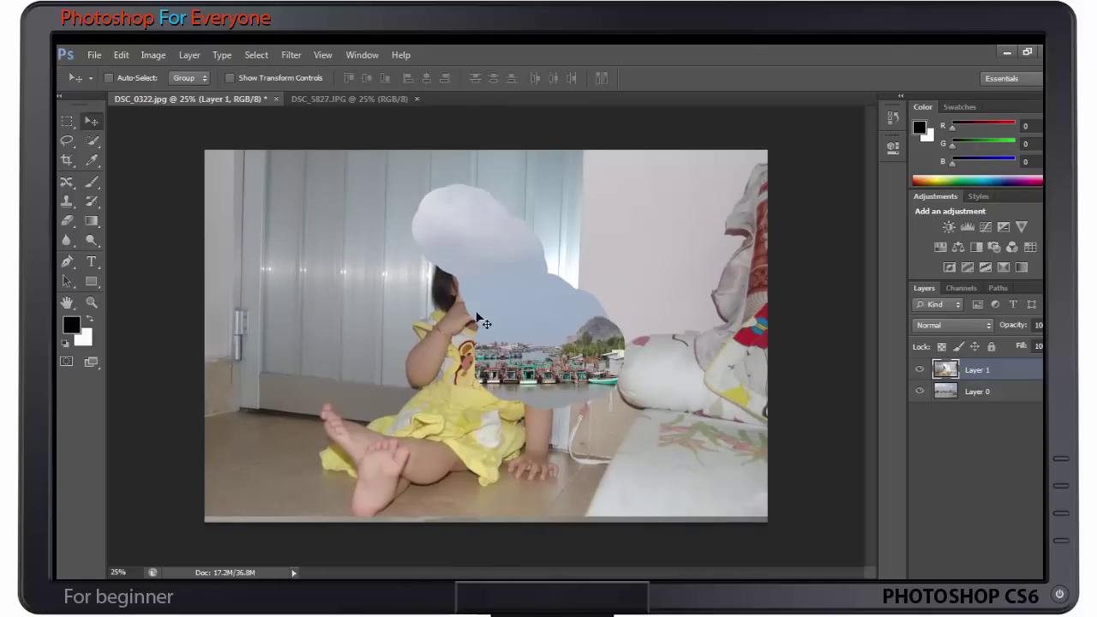
# Step: Nudge the girl layer over the harbour, then return to DSC_5827 with the Eraser active
pyautogui.moveTo(701, 289)
pyautogui.mouseDown()
pyautogui.moveTo(605, 265)
pyautogui.moveTo(732, 290)
pyautogui.moveTo(780, 330)
pyautogui.moveTo(622, 241)
pyautogui.moveTo(710, 316)
pyautogui.moveTo(592, 294)
pyautogui.moveTo(538, 246)
pyautogui.moveTo(718, 293)
pyautogui.mouseUp()
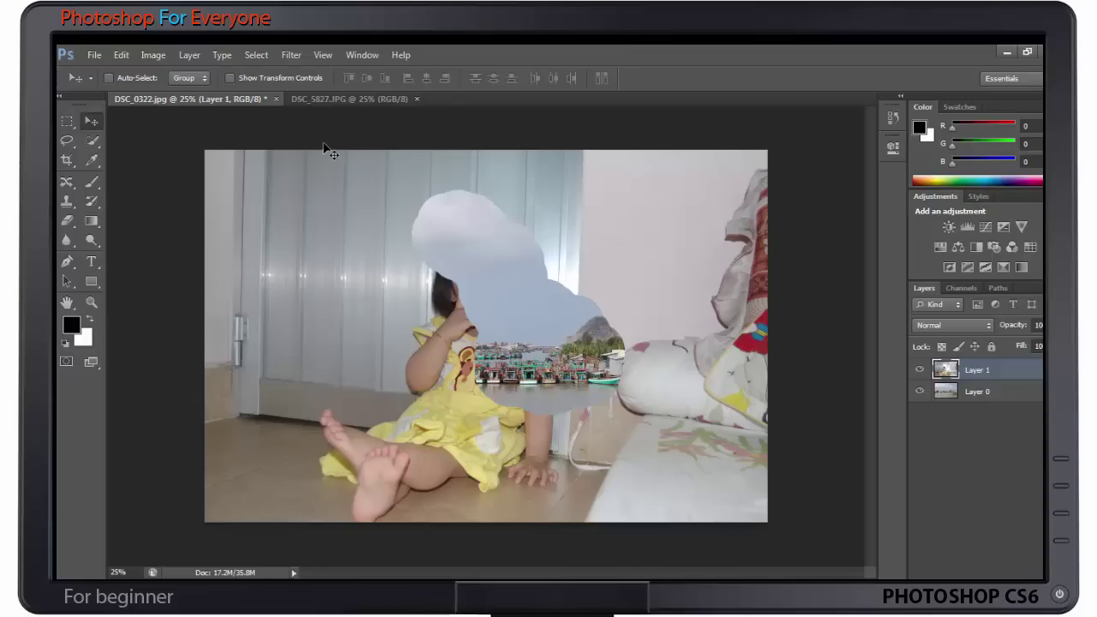
pyautogui.click(355, 97)
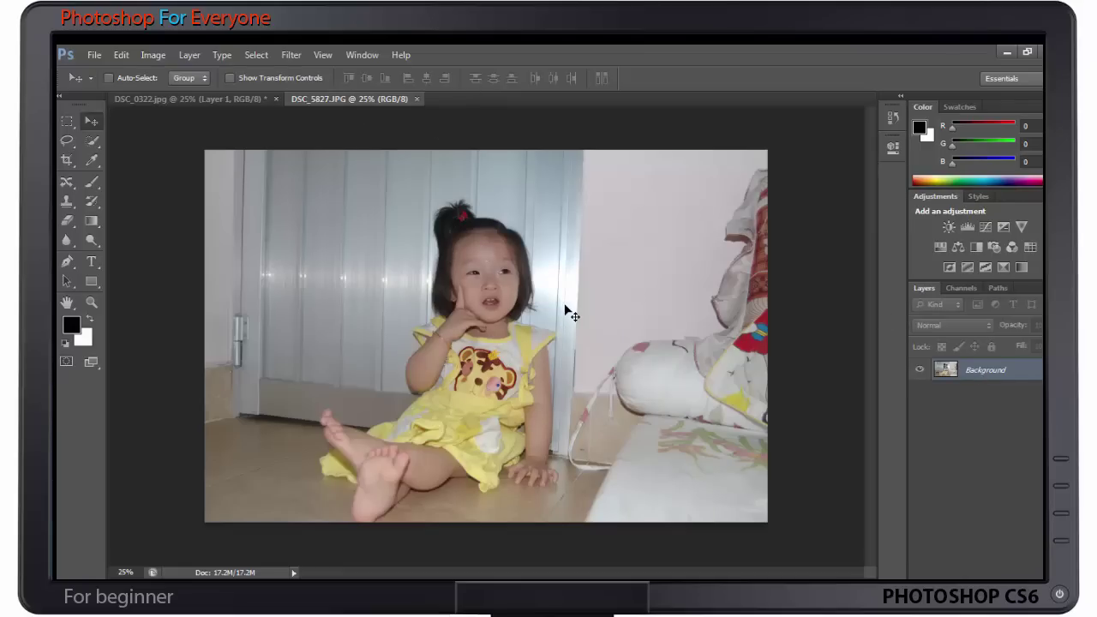
pyautogui.click(67, 220)
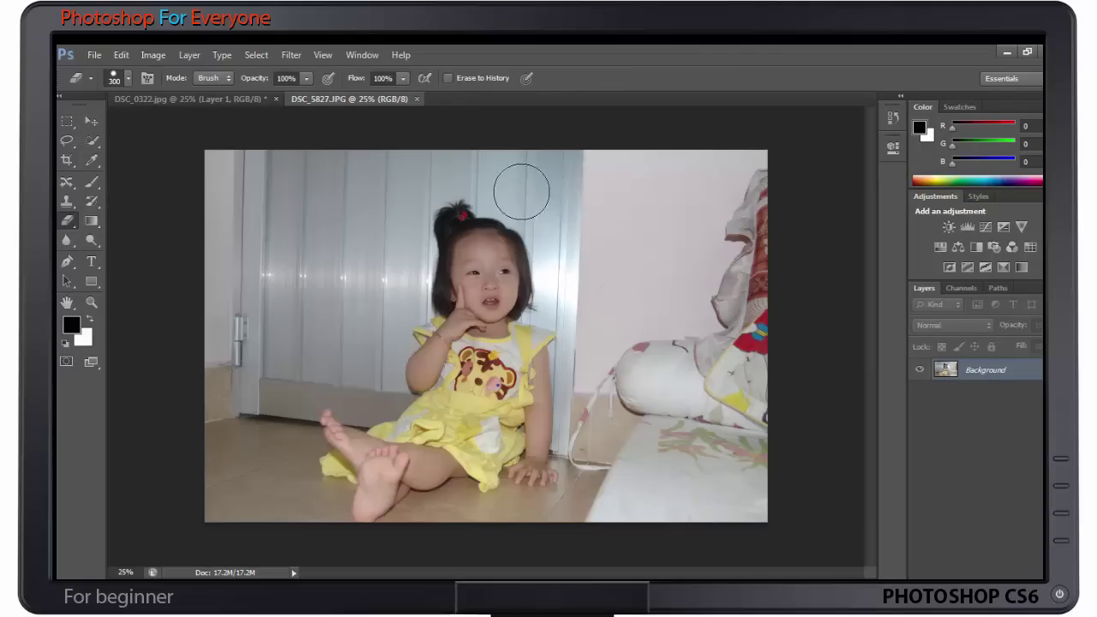
# Step: Erase the girl's head to white on DSC_5827's Background layer, then return to DSC_0322
pyautogui.click(212, 97)
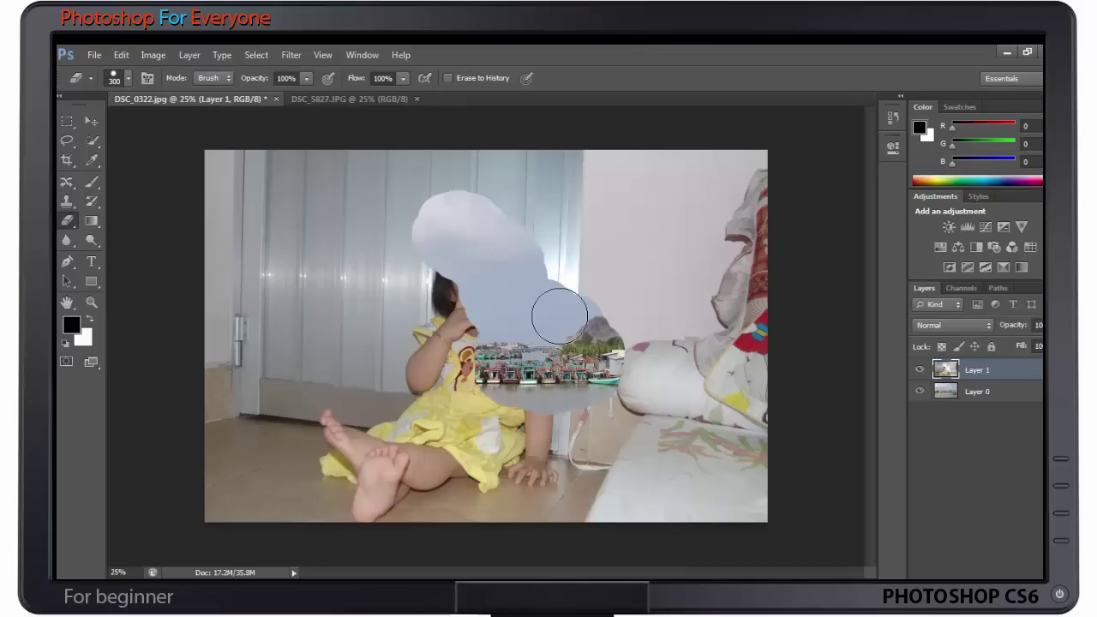
pyautogui.click(343, 98)
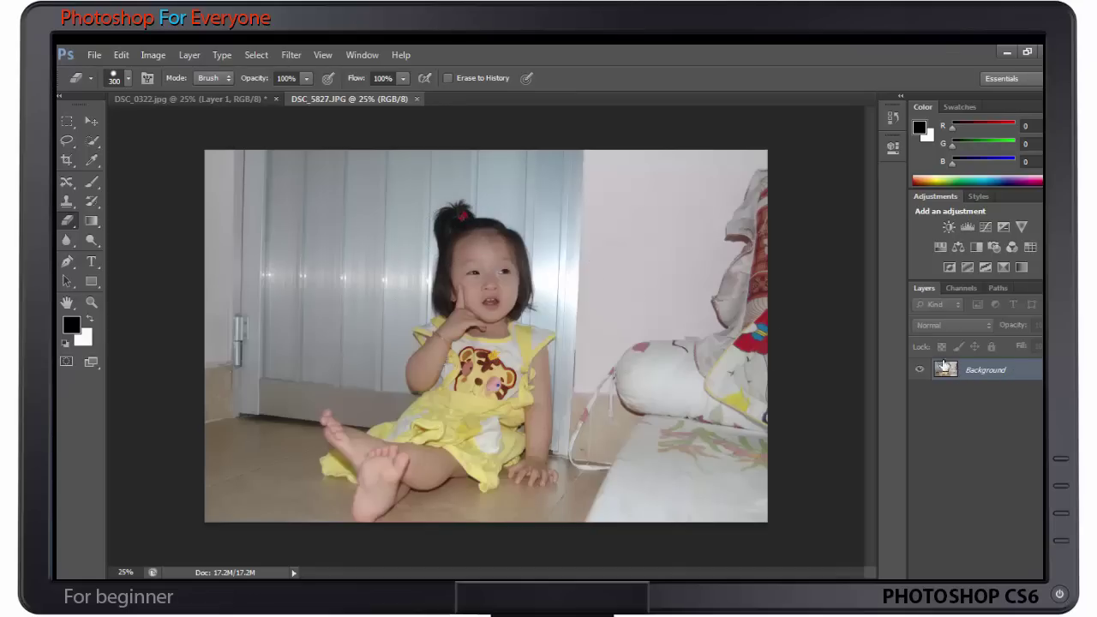
pyautogui.moveTo(493, 253)
pyautogui.mouseDown()
pyautogui.moveTo(448, 210)
pyautogui.moveTo(417, 282)
pyautogui.moveTo(477, 299)
pyautogui.moveTo(497, 213)
pyautogui.moveTo(447, 254)
pyautogui.mouseUp()
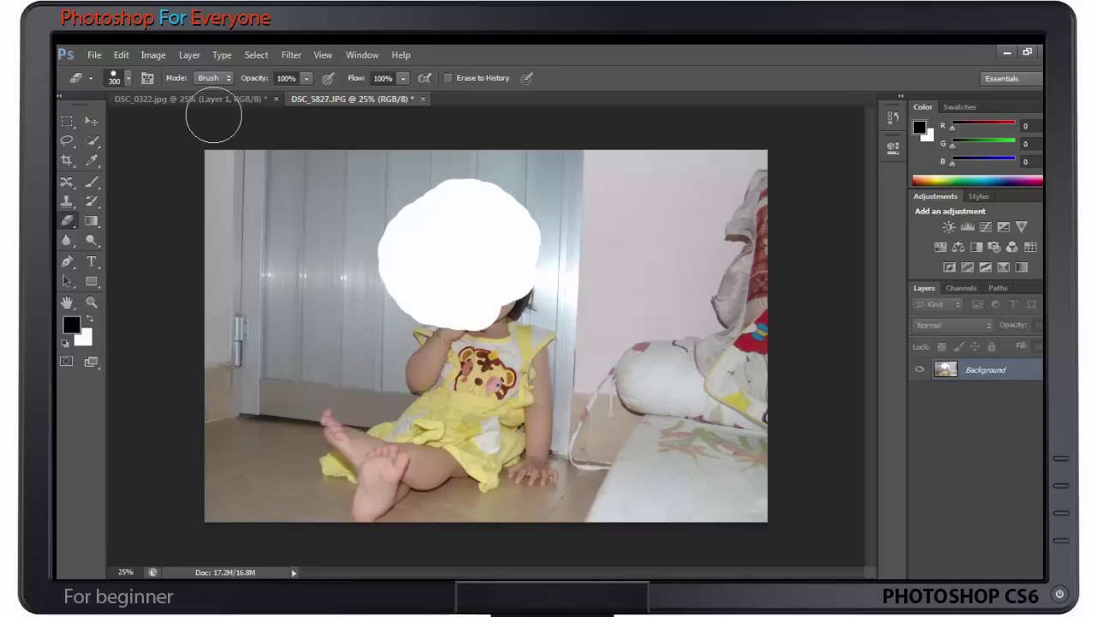
pyautogui.click(207, 100)
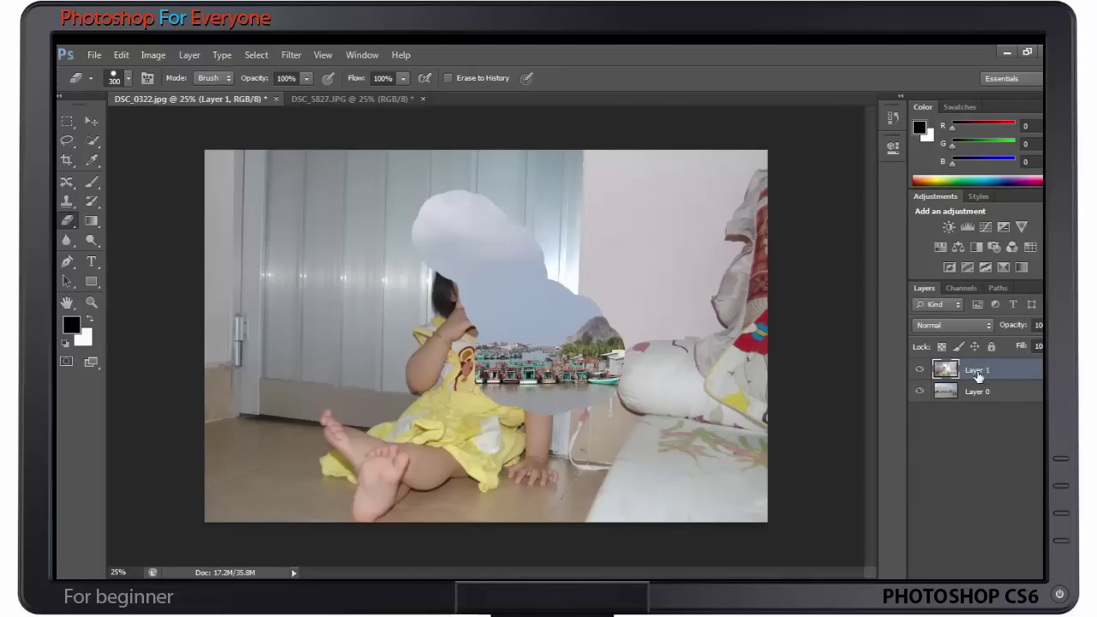
# Step: Erase the girl's head and body on Layer 1 to reveal the harbour, then switch to DSC_5827
pyautogui.moveTo(416, 280)
pyautogui.mouseDown()
pyautogui.moveTo(468, 400)
pyautogui.moveTo(585, 341)
pyautogui.moveTo(647, 371)
pyautogui.moveTo(667, 394)
pyautogui.mouseUp()
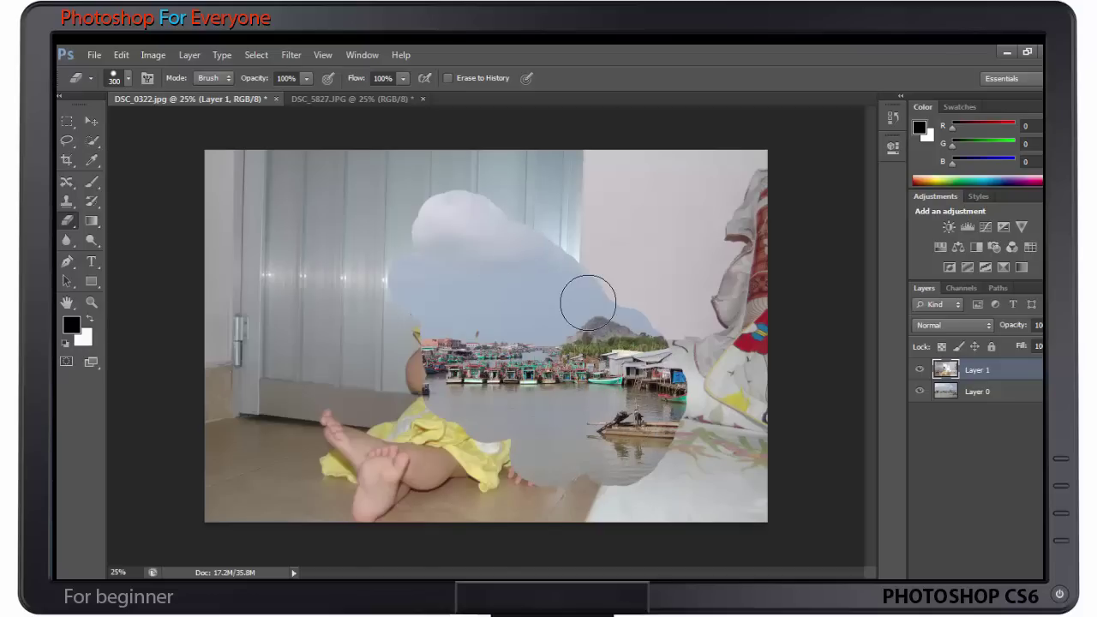
pyautogui.click(338, 100)
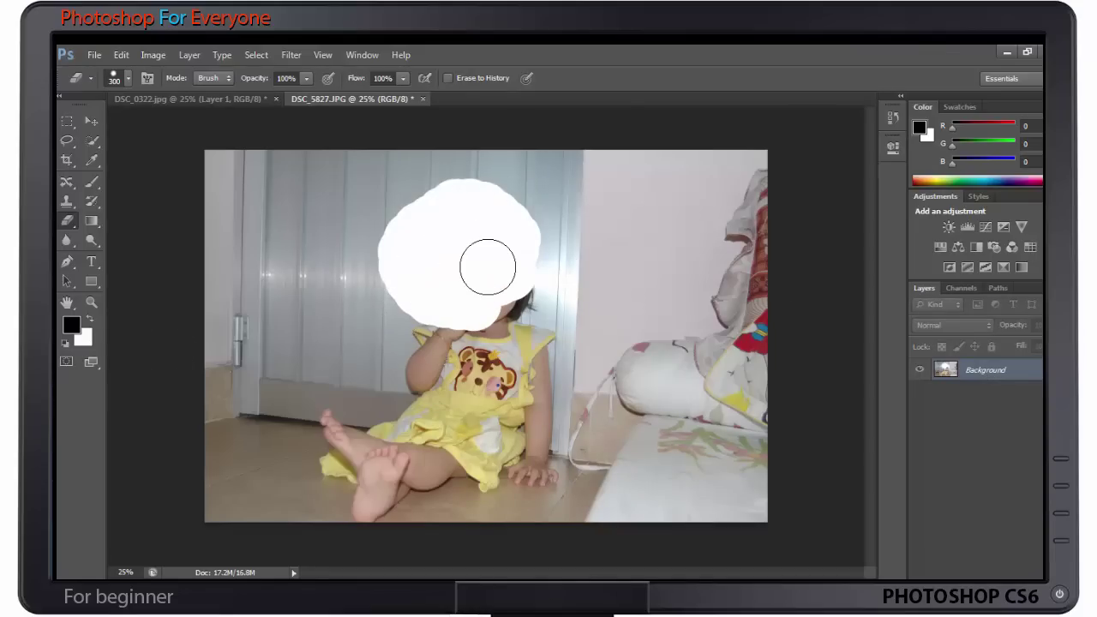
# Step: Set the background colour to red and erase over the girl on DSC_5827, leaving red, then return to DSC_0322
pyautogui.click(86, 341)
pyautogui.click(533, 183)
pyautogui.click(717, 100)
pyautogui.moveTo(606, 209)
pyautogui.mouseDown()
pyautogui.moveTo(533, 324)
pyautogui.moveTo(378, 341)
pyautogui.moveTo(535, 374)
pyautogui.mouseUp()
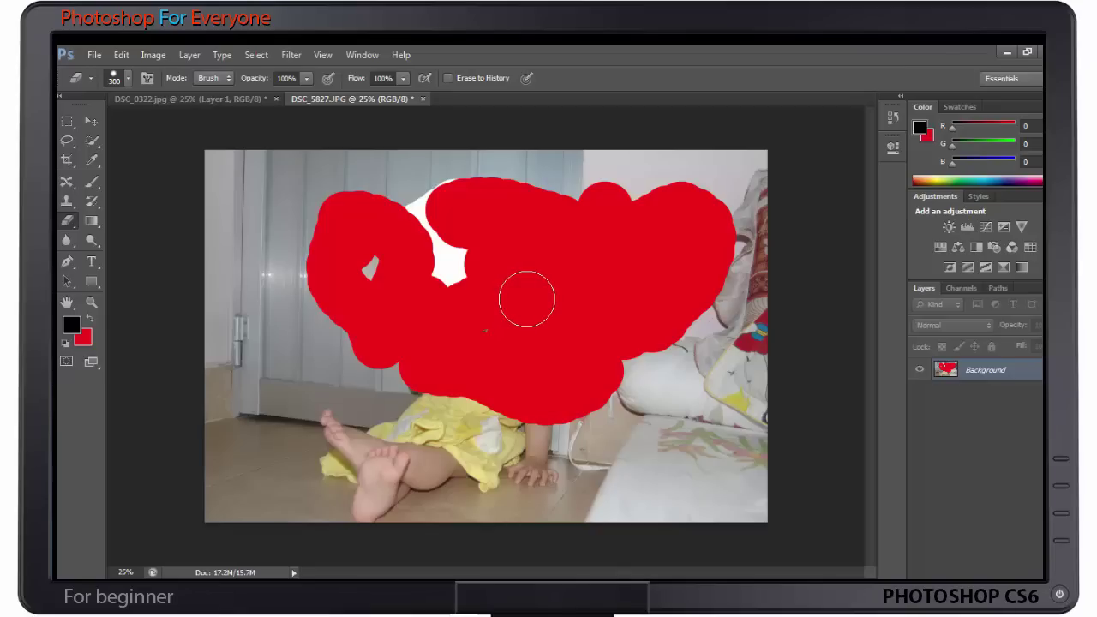
pyautogui.click(221, 97)
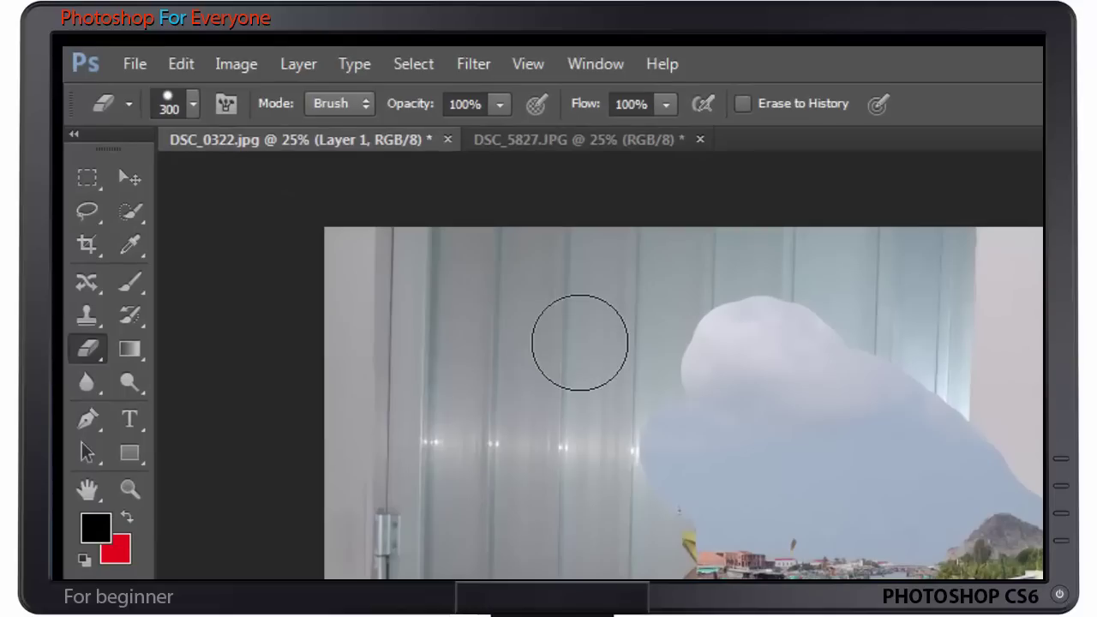
# Step: Erase spots on the wall, buildings and boats, then set eraser opacity to 50%
pyautogui.click(579, 341)
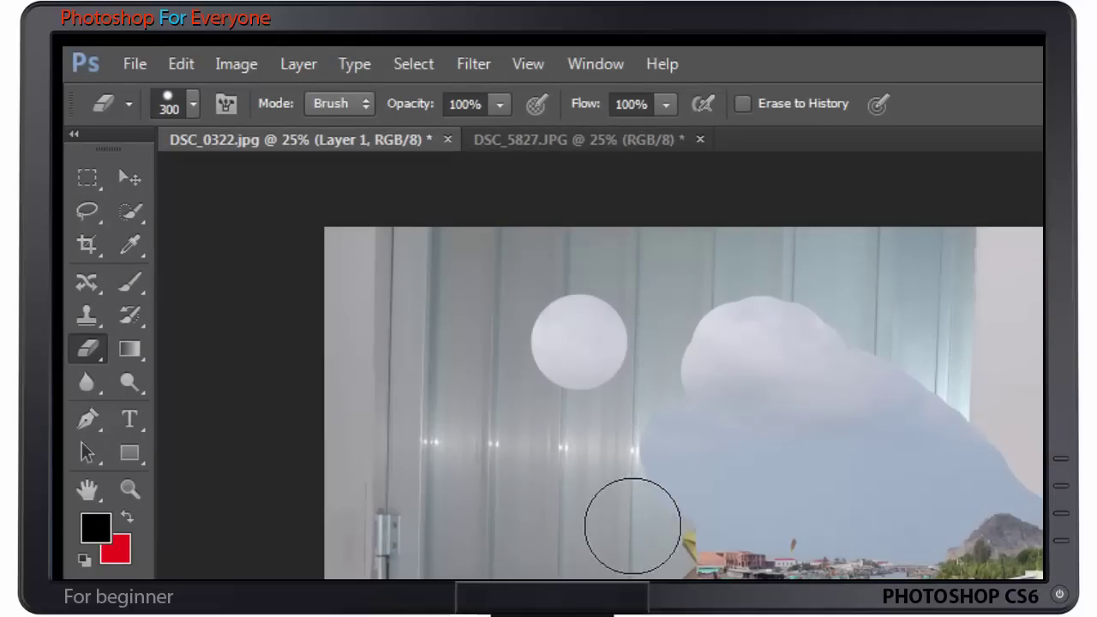
pyautogui.moveTo(655, 521); pyautogui.dragTo(677, 565)
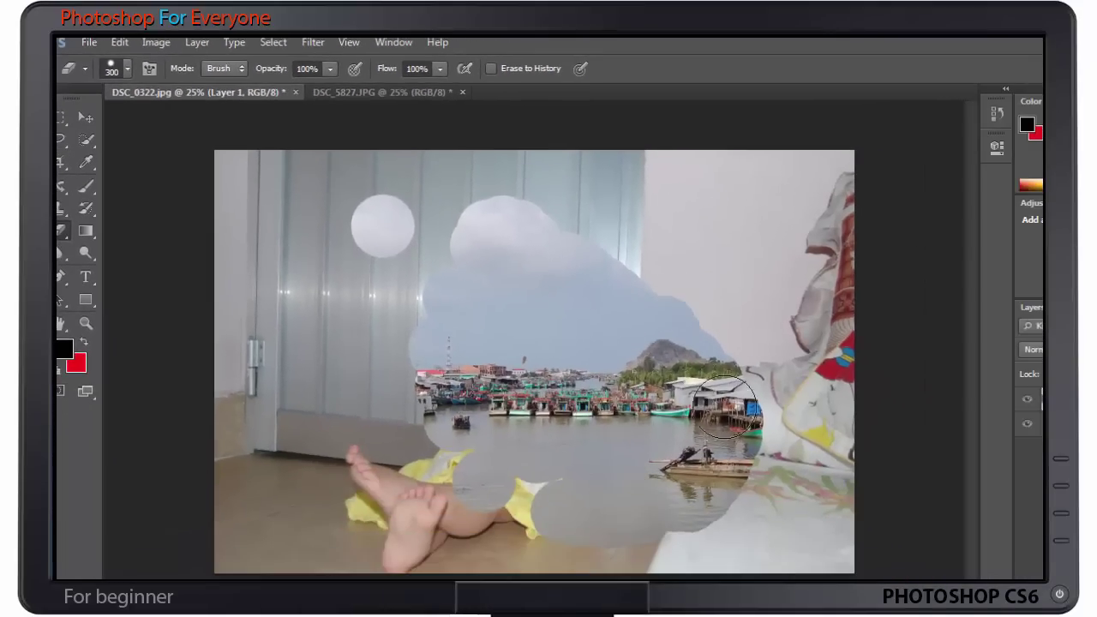
pyautogui.moveTo(727, 406); pyautogui.dragTo(735, 446)
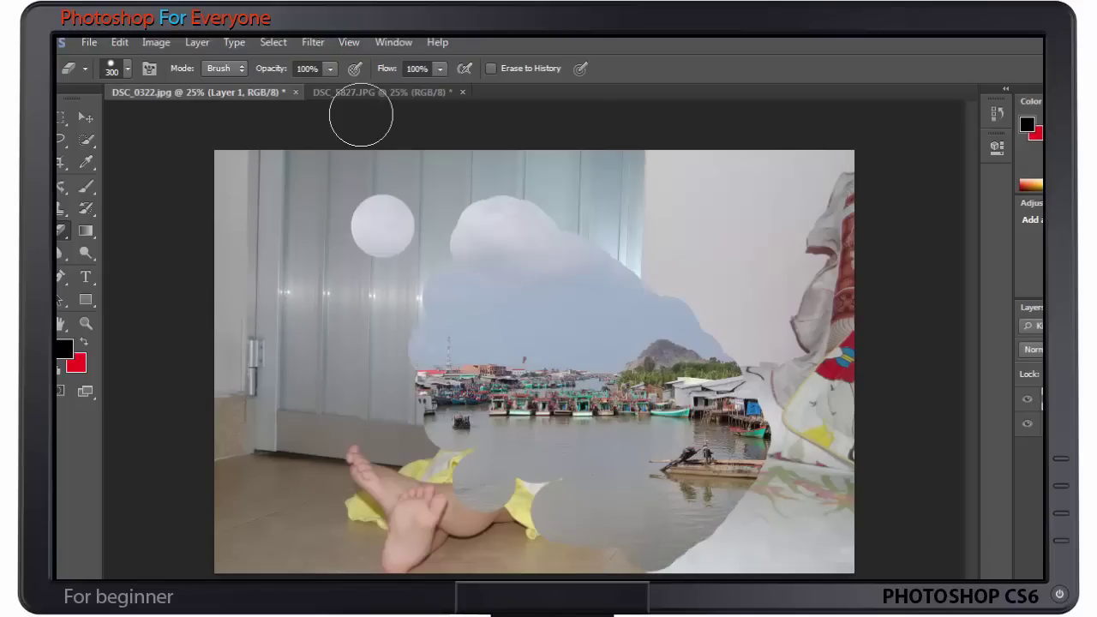
pyautogui.click(329, 71)
pyautogui.moveTo(329, 89); pyautogui.dragTo(287, 92)
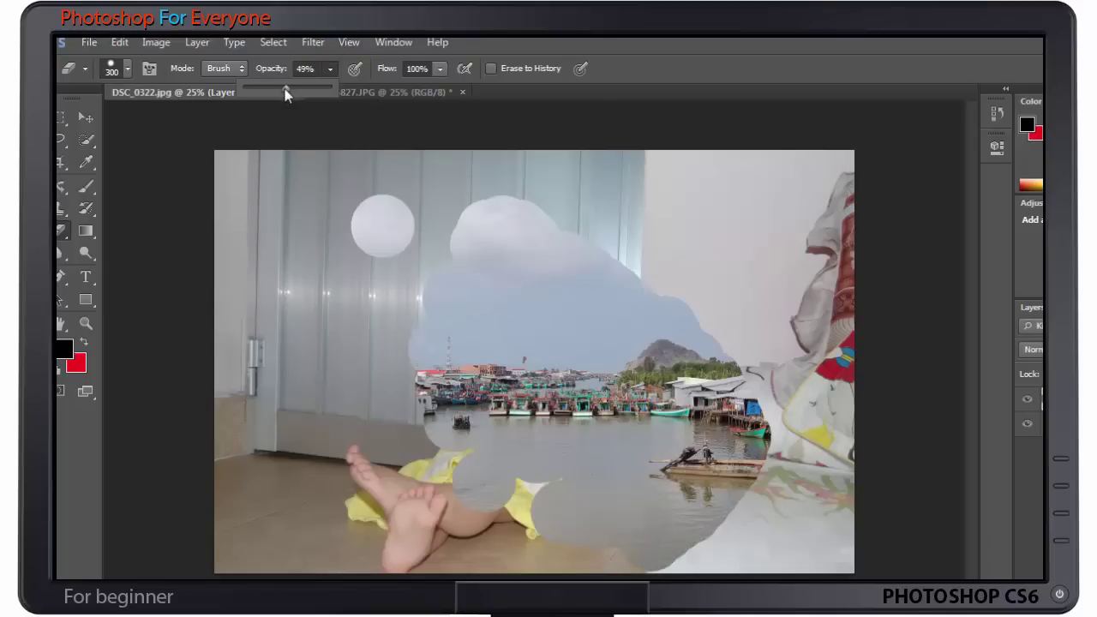
pyautogui.click(306, 68)
pyautogui.write('50')
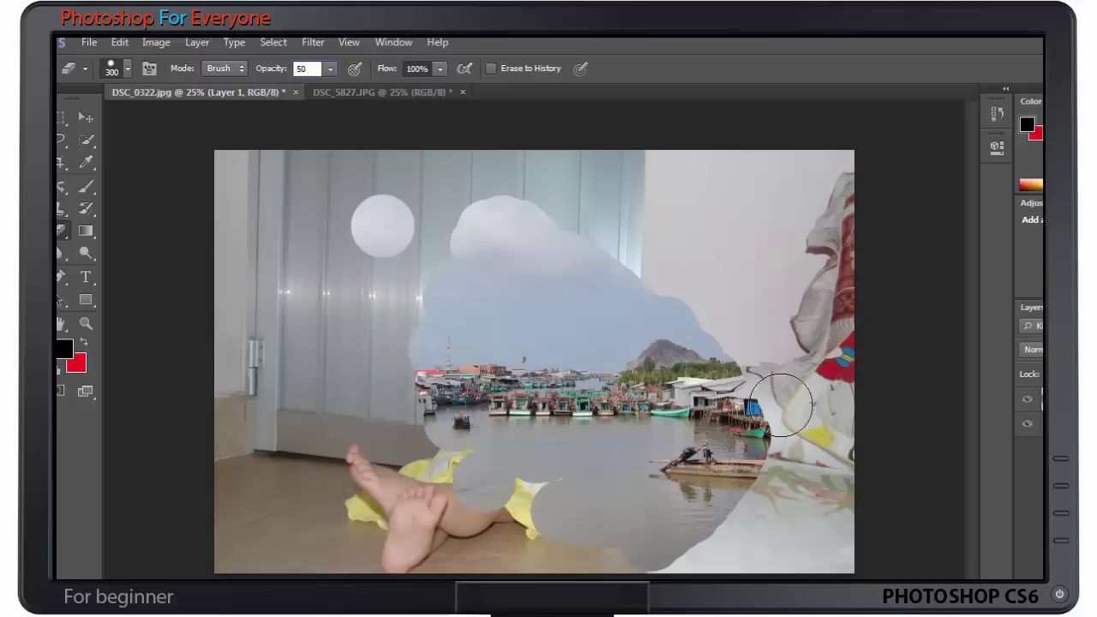
# Step: Erase half-strength circles on the wall and blanket, then lower eraser opacity to 5%
pyautogui.click(742, 223)
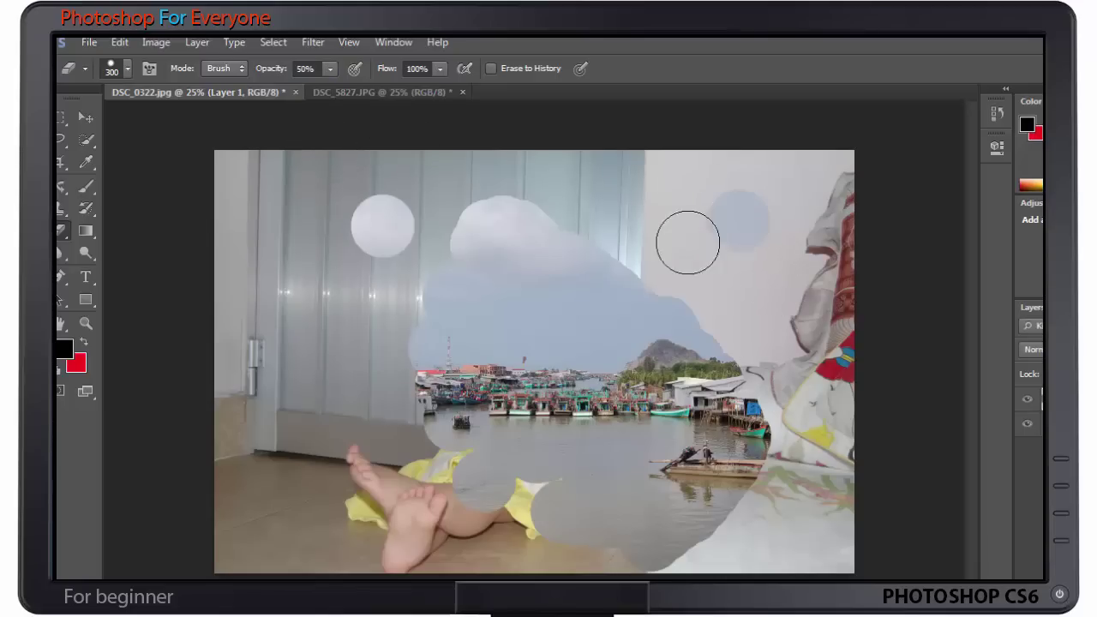
pyautogui.click(619, 182)
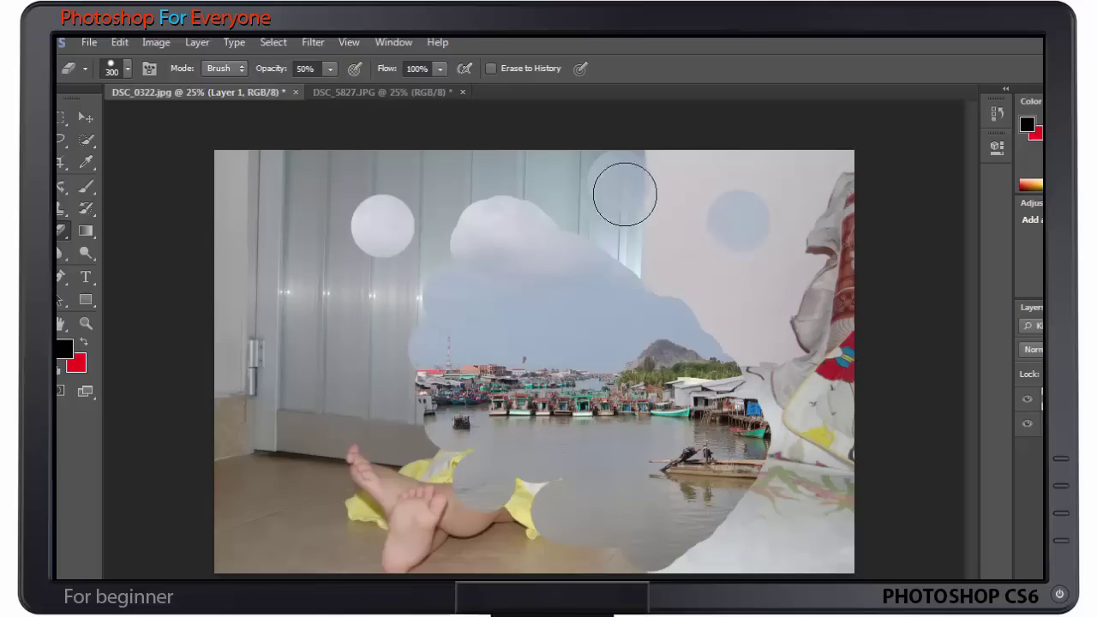
pyautogui.click(803, 479)
pyautogui.click(768, 537)
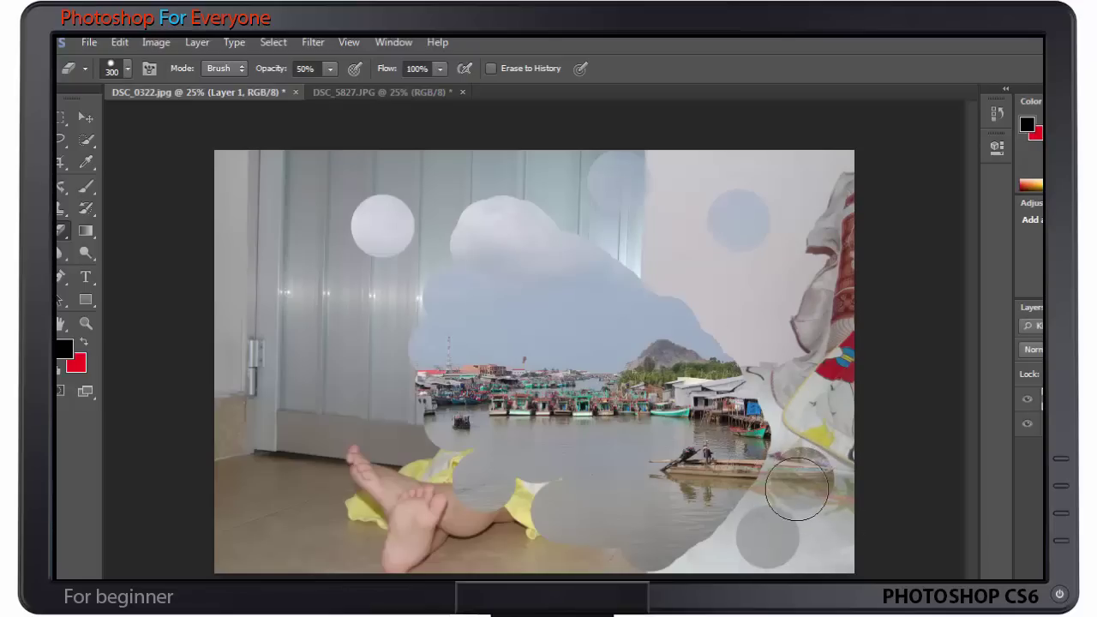
pyautogui.click(803, 479)
pyautogui.click(804, 479)
pyautogui.click(805, 478)
pyautogui.click(804, 478)
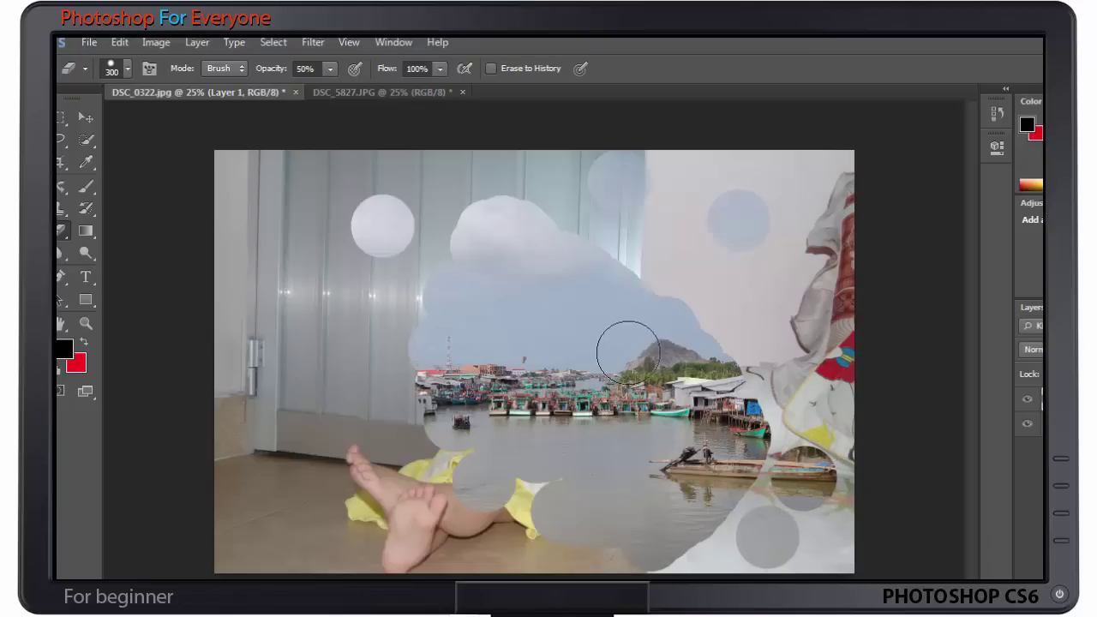
pyautogui.click(329, 68)
pyautogui.moveTo(331, 88); pyautogui.dragTo(293, 93)
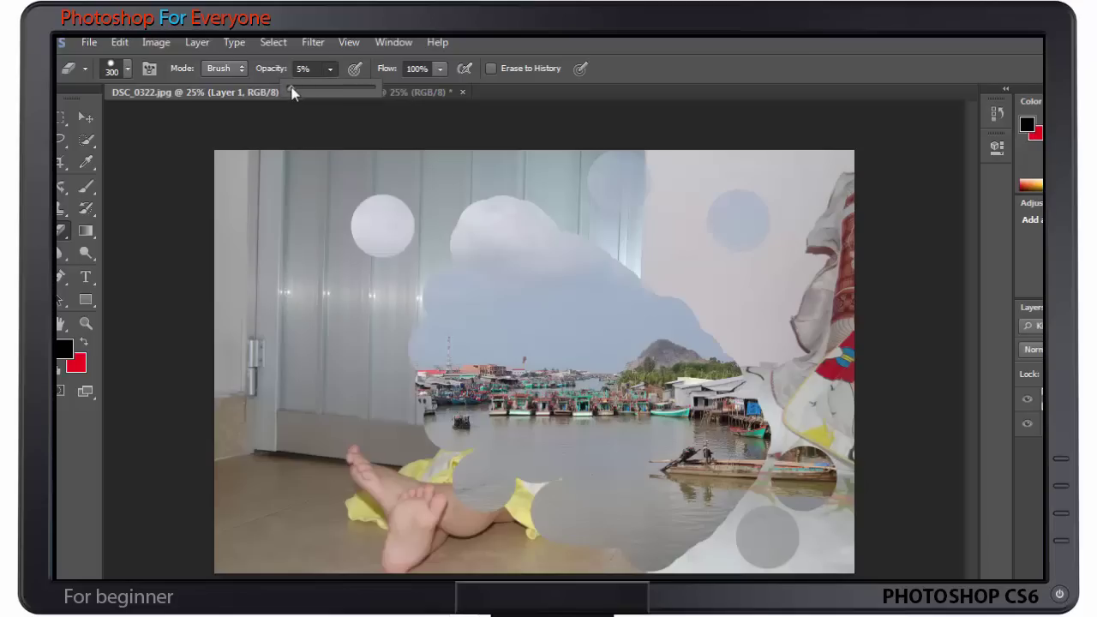
# Step: Dab a faint 5% erase on the floor, then raise the eraser opacity to 39%
pyautogui.click(321, 489)
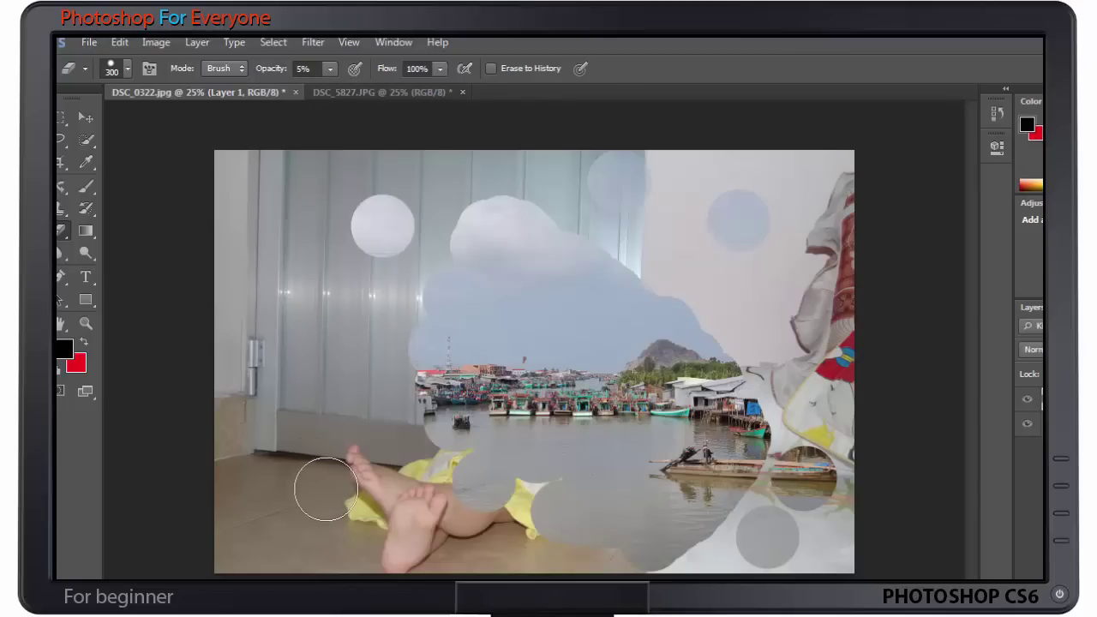
pyautogui.click(316, 490)
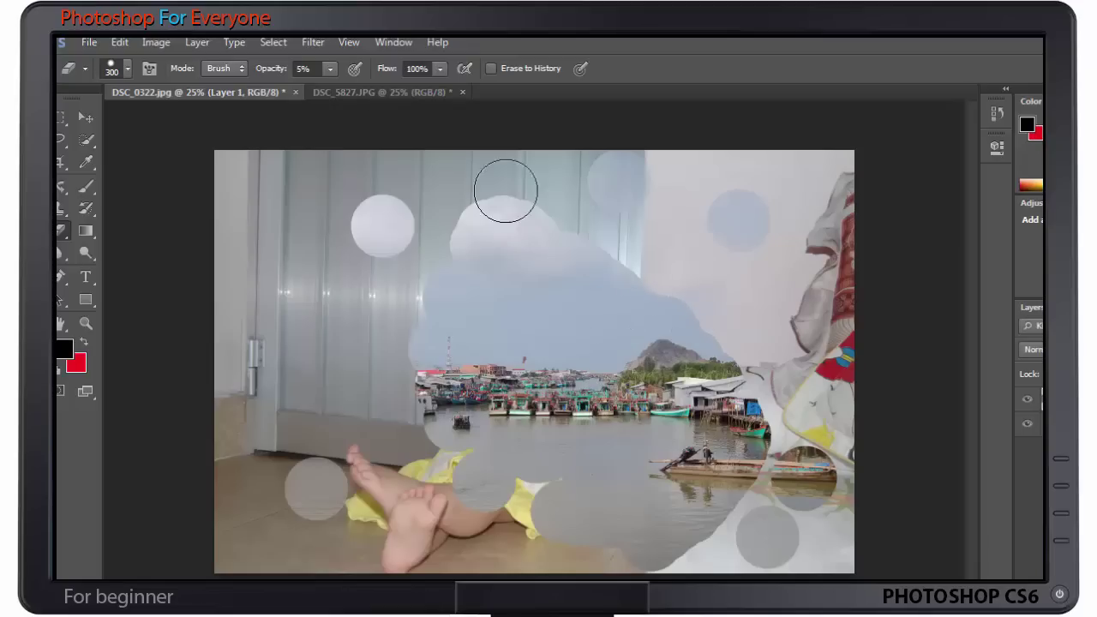
pyautogui.click(329, 68)
pyautogui.moveTo(325, 83); pyautogui.dragTo(360, 93)
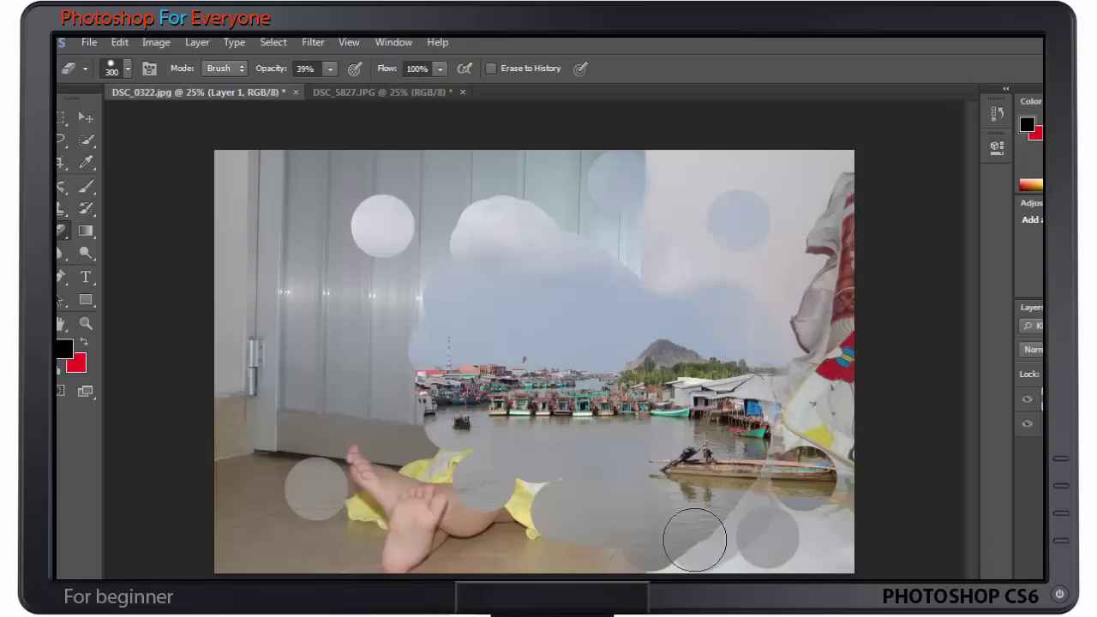
# Step: Partly erase the blanket, wall and floor at 39% opacity to reveal more harbour
pyautogui.moveTo(762, 415); pyautogui.dragTo(715, 517)
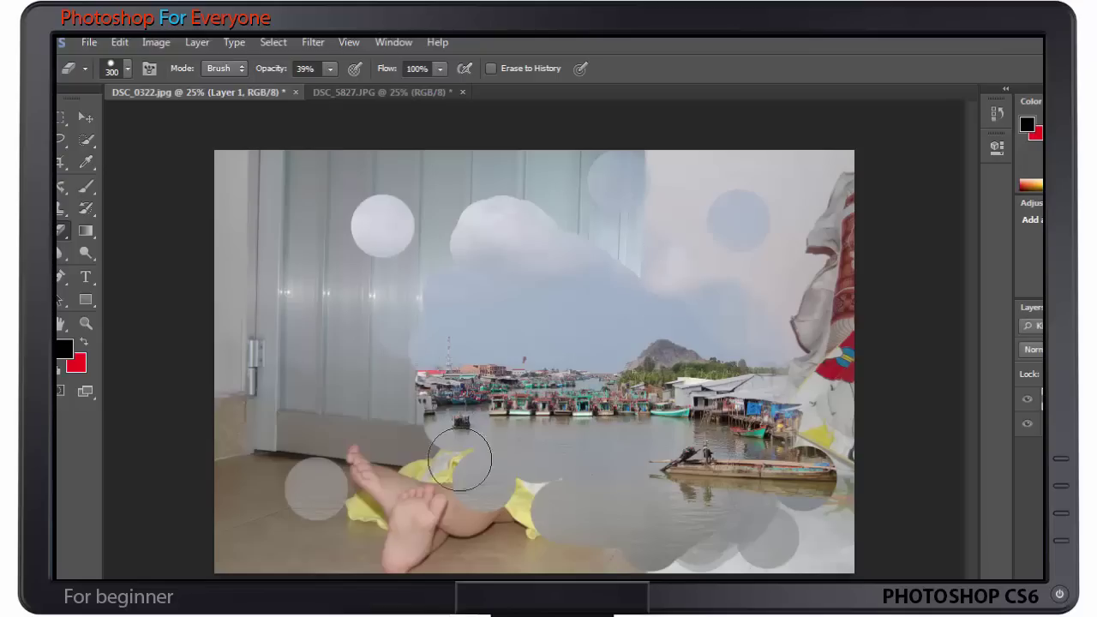
pyautogui.click(414, 396)
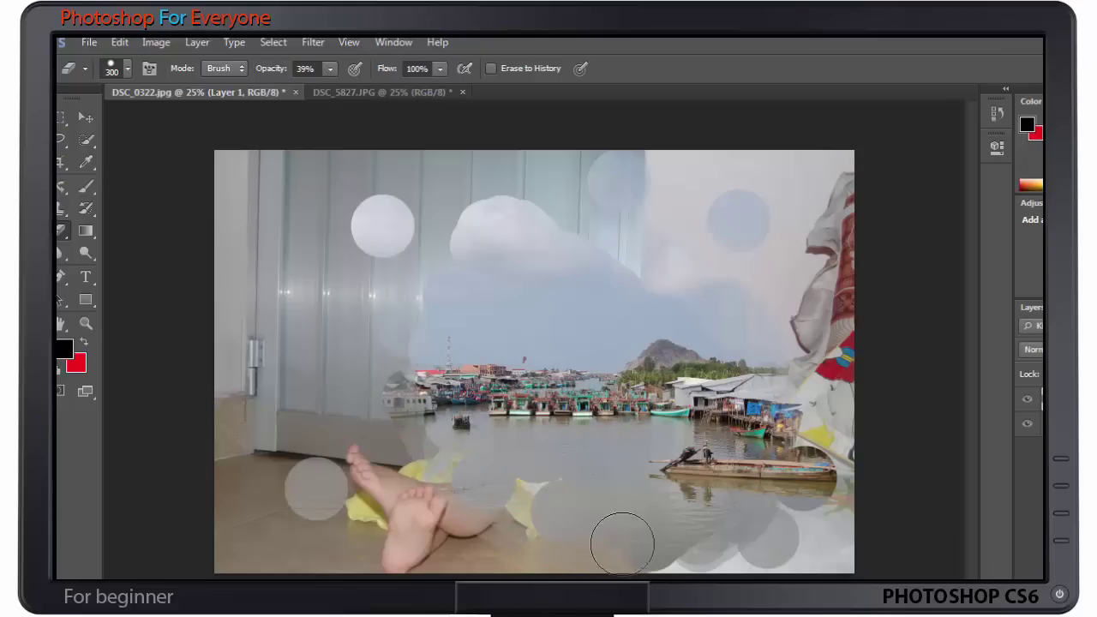
pyautogui.moveTo(474, 468); pyautogui.dragTo(517, 499)
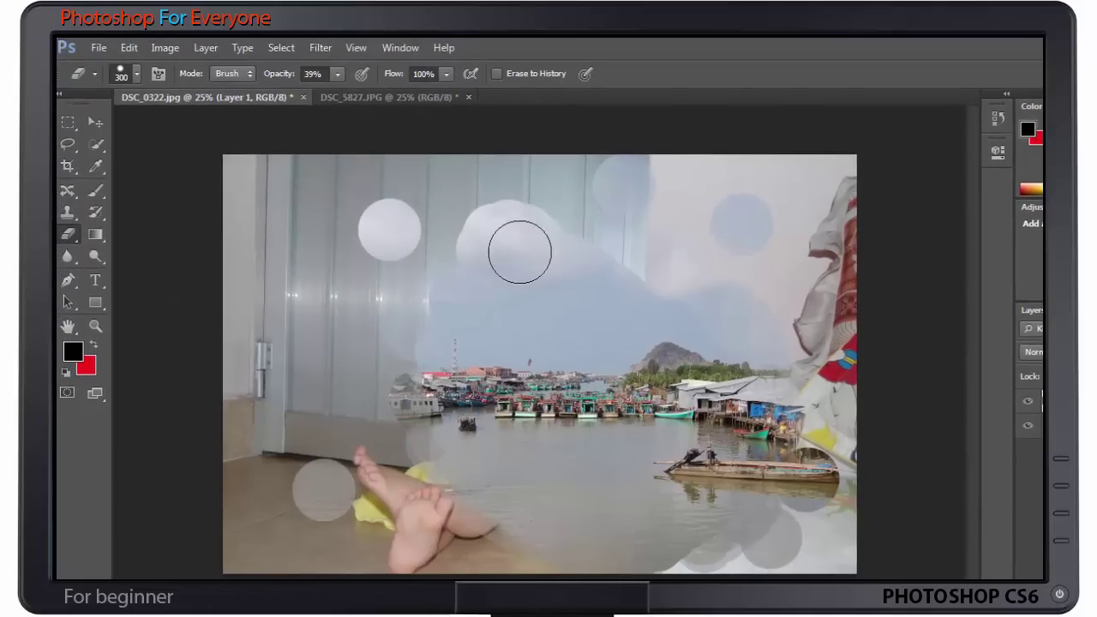
pyautogui.moveTo(391, 407); pyautogui.dragTo(380, 399)
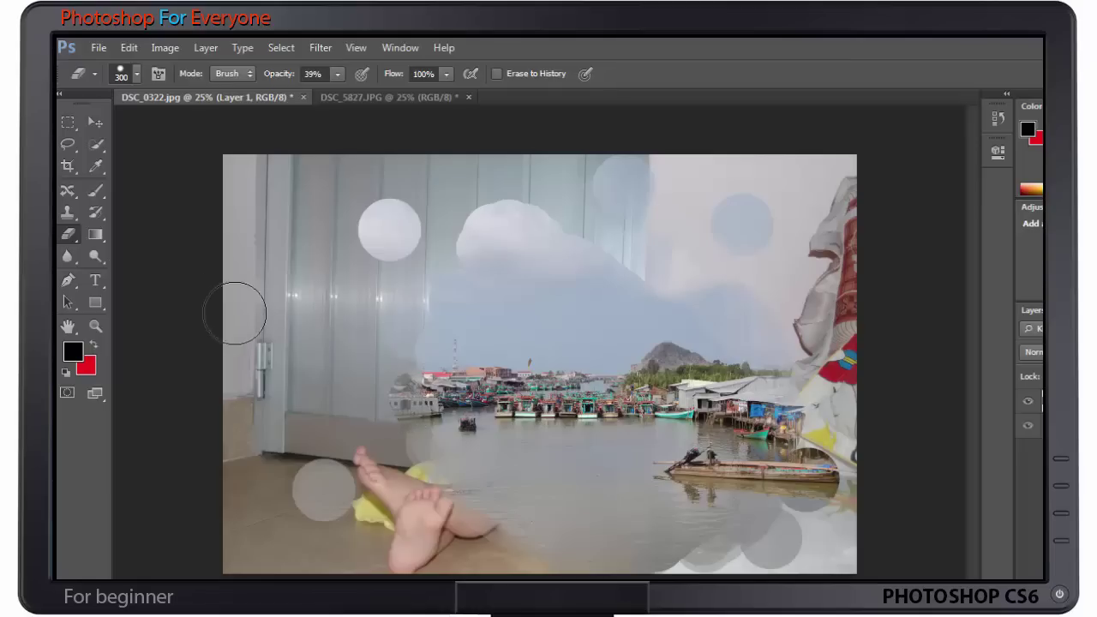
pyautogui.rightClick(68, 237)
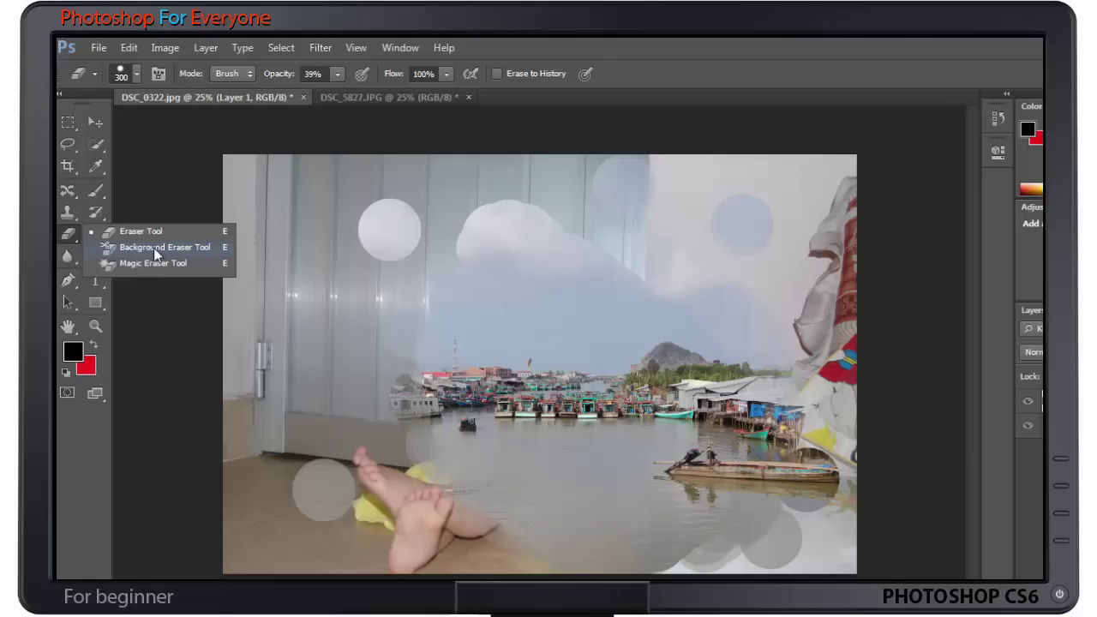
# Step: Delete the girl's Layer 1 so DSC_0322 keeps only the harbour on Layer 0
pyautogui.click(135, 229)
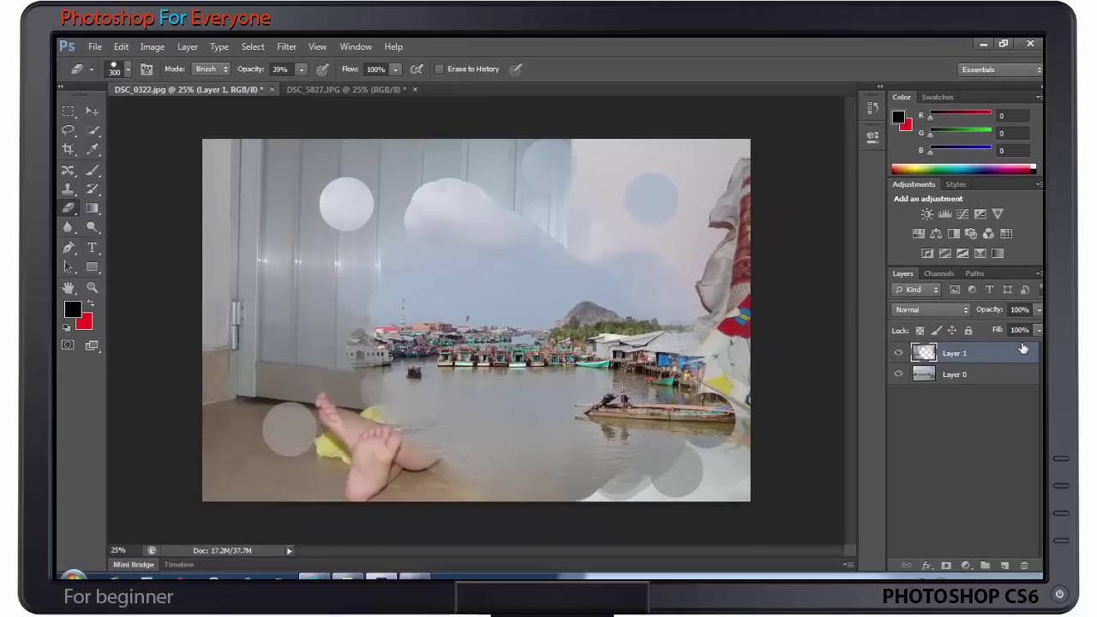
pyautogui.moveTo(1023, 354); pyautogui.dragTo(1024, 566)
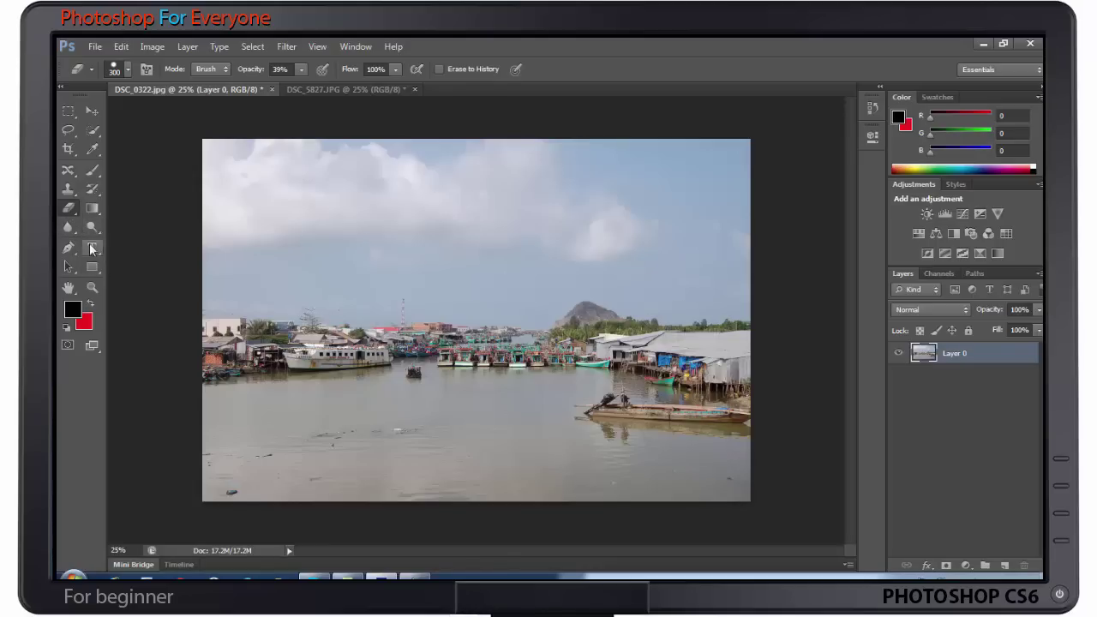
pyautogui.click(70, 209)
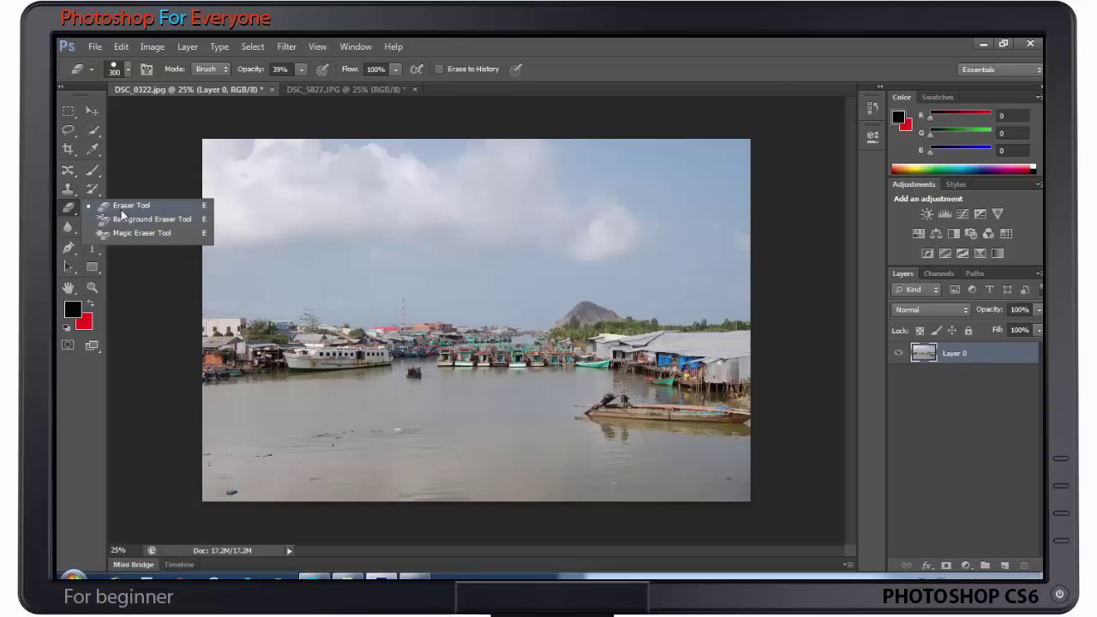
# Step: Switch to the Background Eraser and enlarge its brush from 13 to 300 px
pyautogui.click(133, 221)
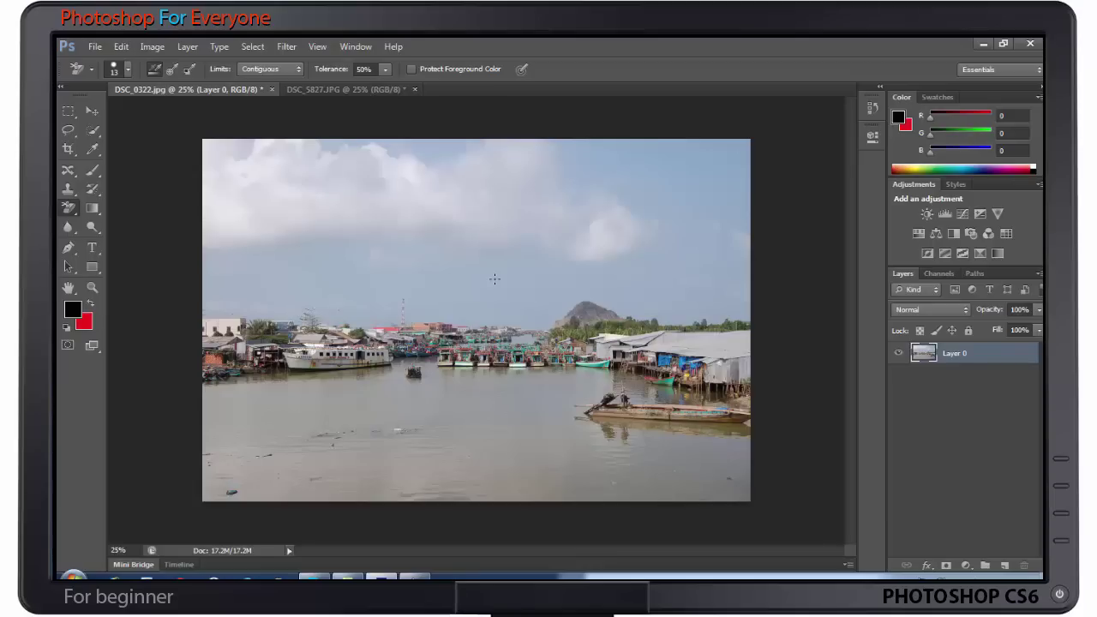
pyautogui.press(']')
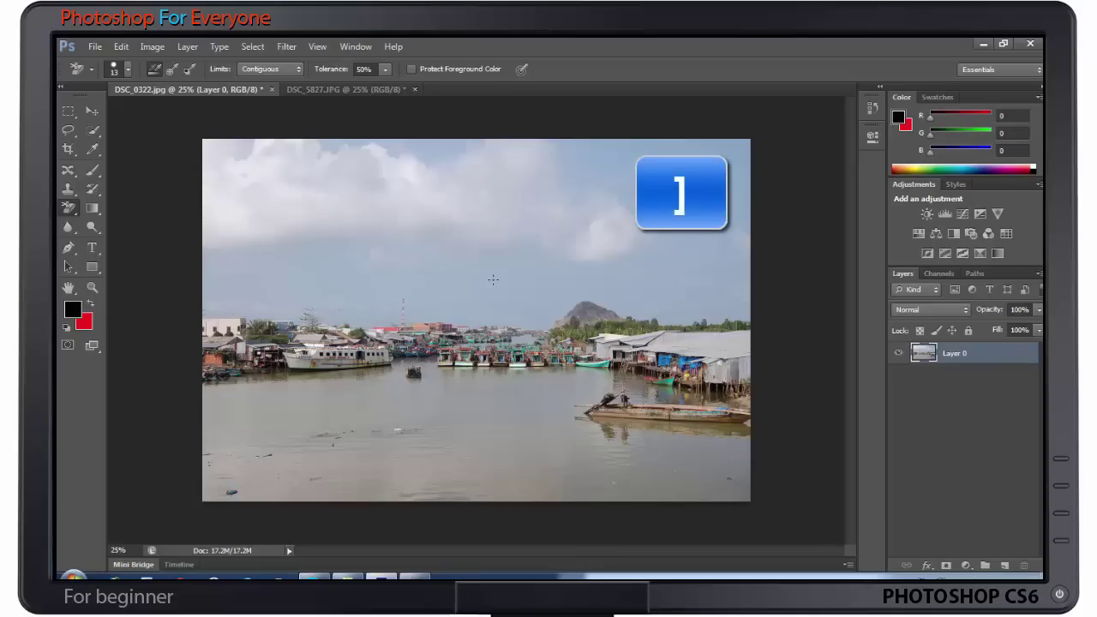
pyautogui.press(']')
pyautogui.press(']')
pyautogui.press(']')
pyautogui.press(']')
pyautogui.press(']')
pyautogui.press(']')
pyautogui.press(']')
pyautogui.press(']')
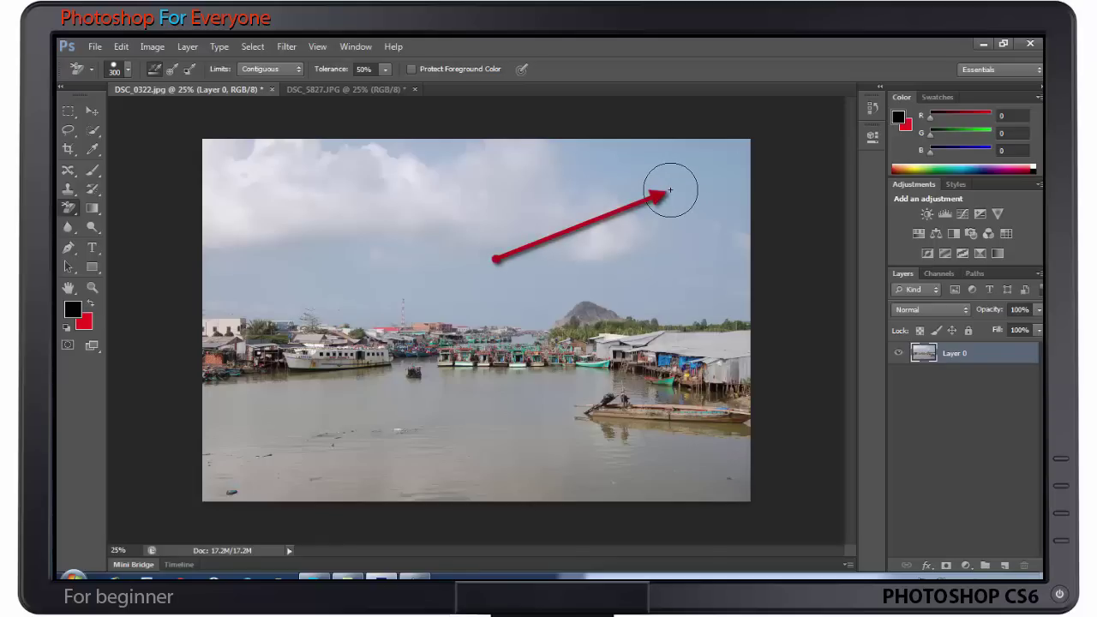
# Step: Briefly try the plain Eraser Tool, then return to the Background Eraser Tool
pyautogui.rightClick(71, 207)
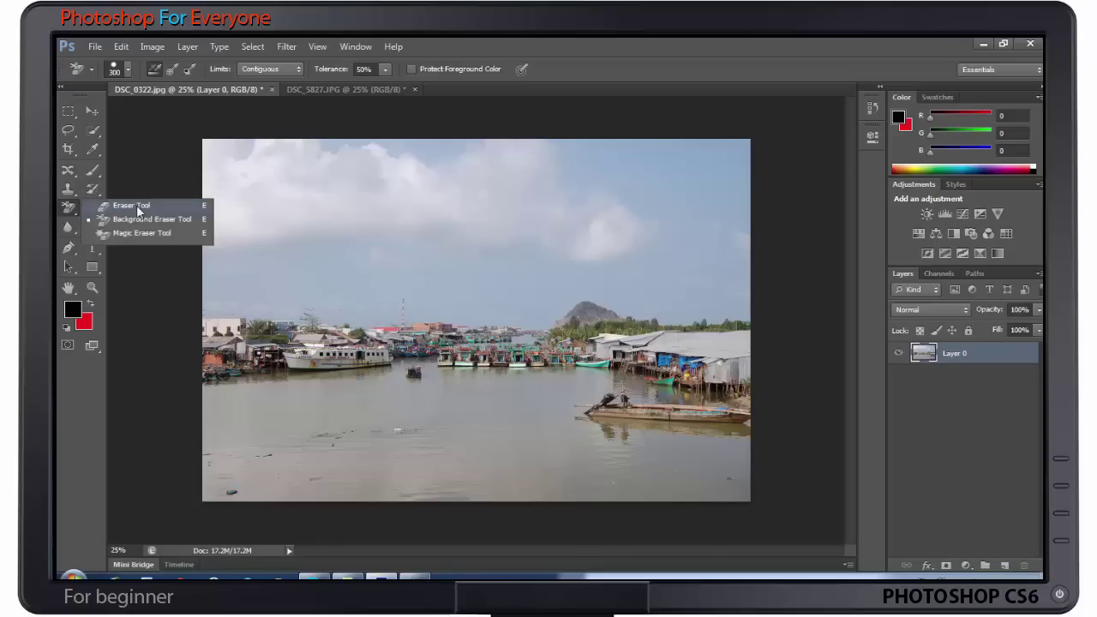
pyautogui.click(137, 205)
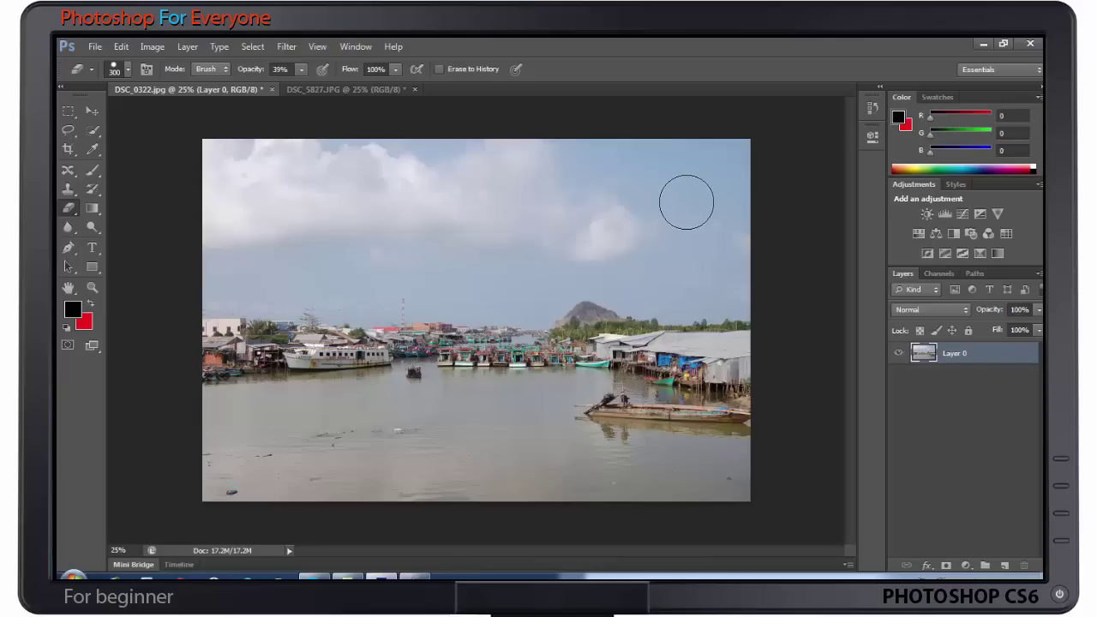
pyautogui.rightClick(74, 210)
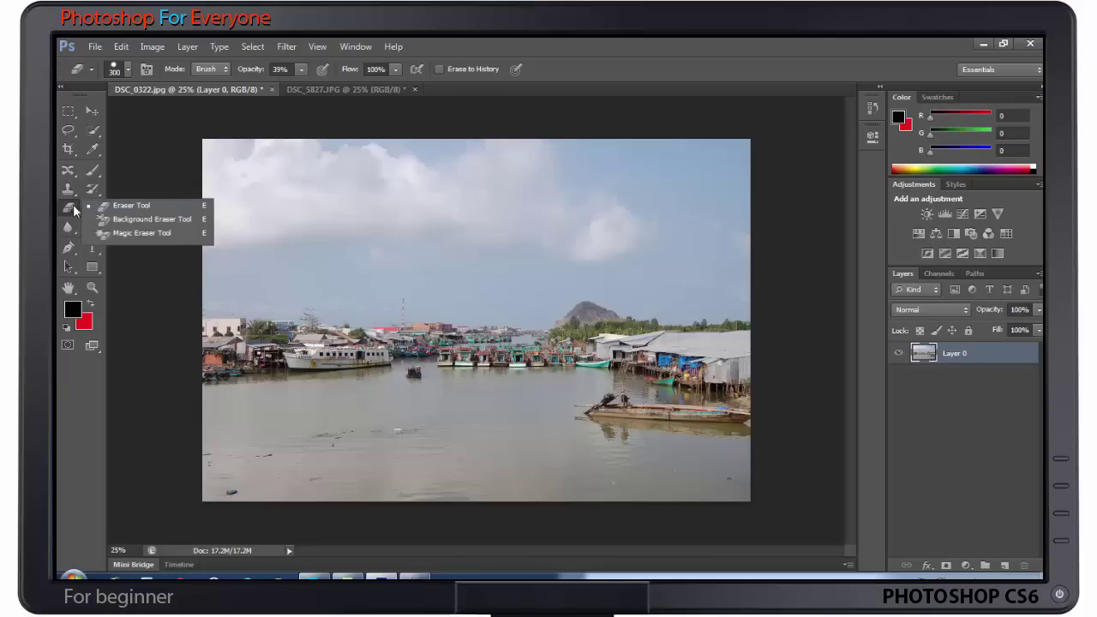
pyautogui.click(152, 219)
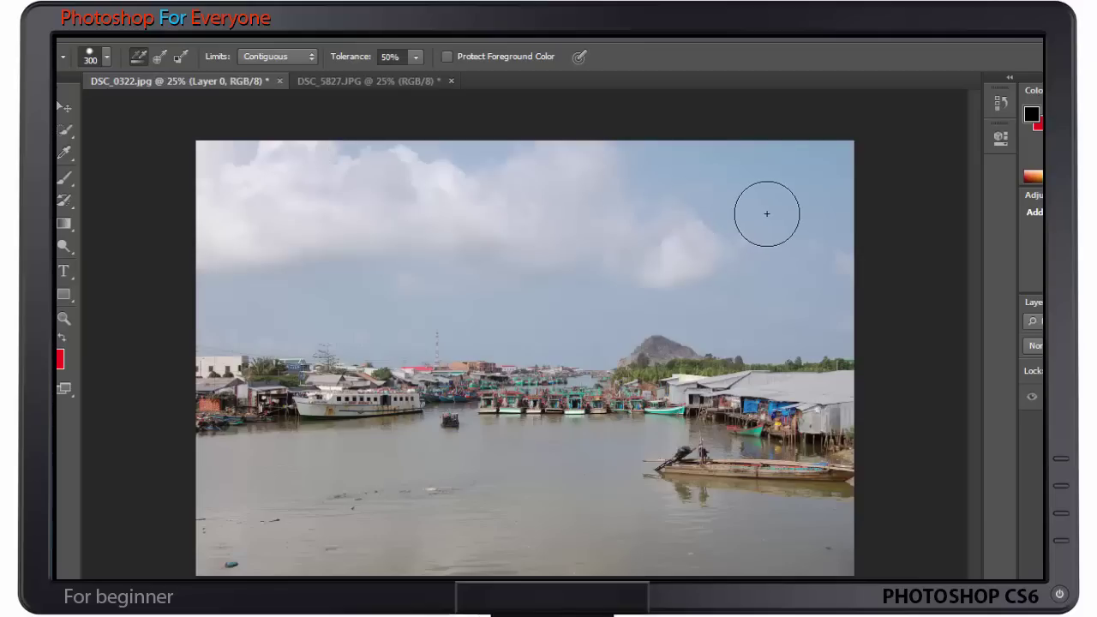
pyautogui.click(767, 213)
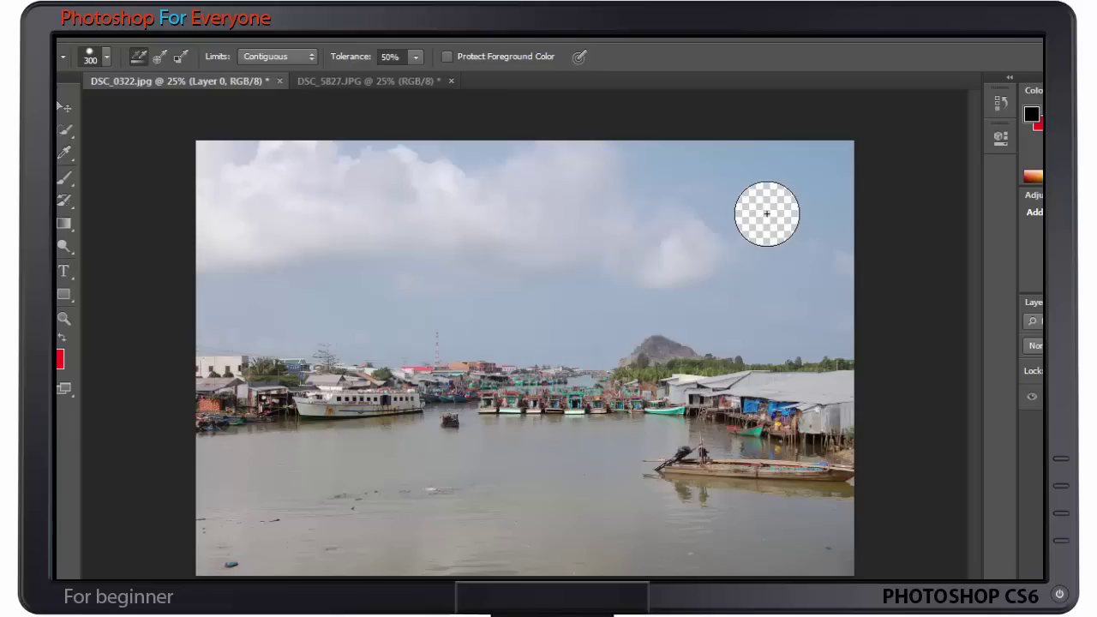
pyautogui.moveTo(767, 213)
pyautogui.mouseDown()
pyautogui.moveTo(413, 198)
pyautogui.moveTo(326, 214)
pyautogui.moveTo(526, 260)
pyautogui.moveTo(727, 260)
pyautogui.moveTo(734, 171)
pyautogui.moveTo(384, 159)
pyautogui.moveTo(245, 203)
pyautogui.moveTo(318, 284)
pyautogui.mouseUp()
pyautogui.moveTo(398, 310); pyautogui.dragTo(626, 303)
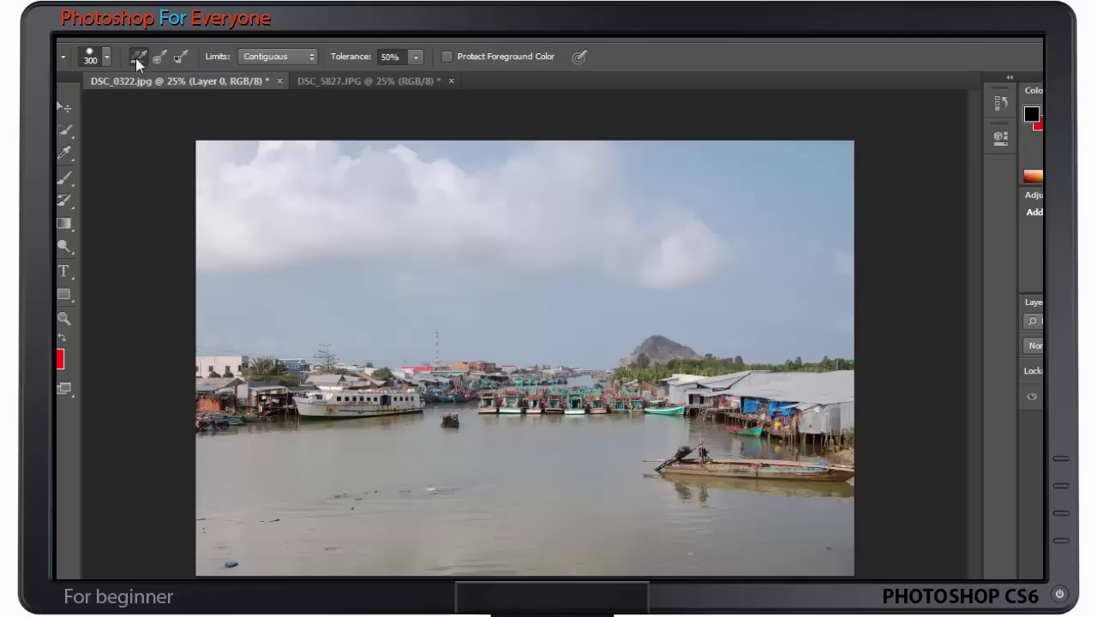
# Step: Set the Background Eraser sampling to Once, then to Background Swatch
pyautogui.click(160, 57)
pyautogui.click(186, 58)
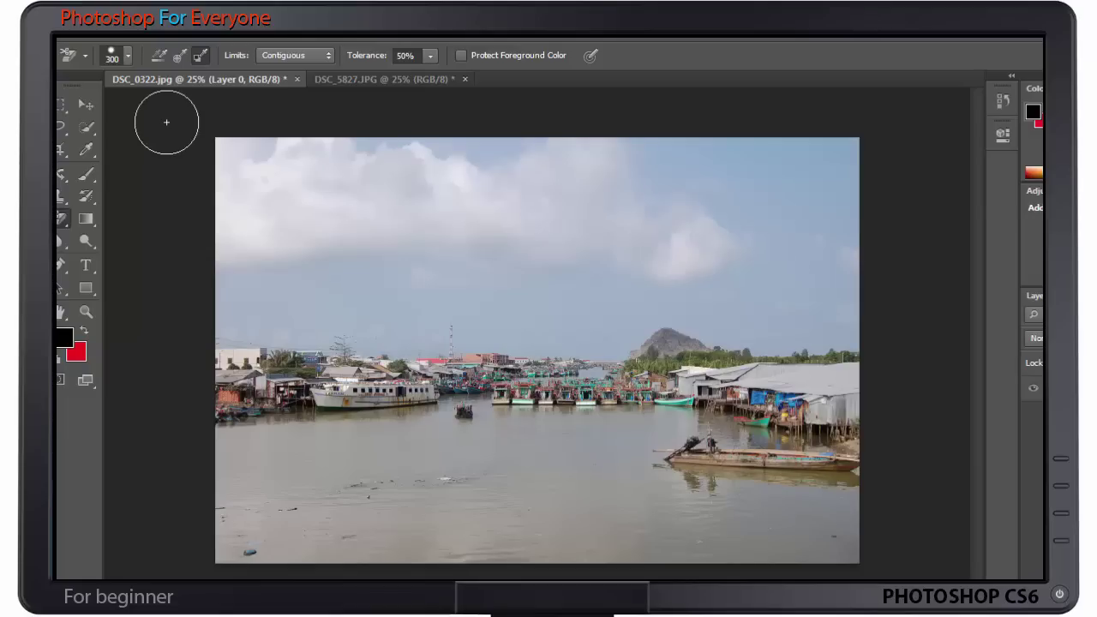
# Step: Use Continuous sampling and erase a round patch of sky near the top right
pyautogui.click(159, 57)
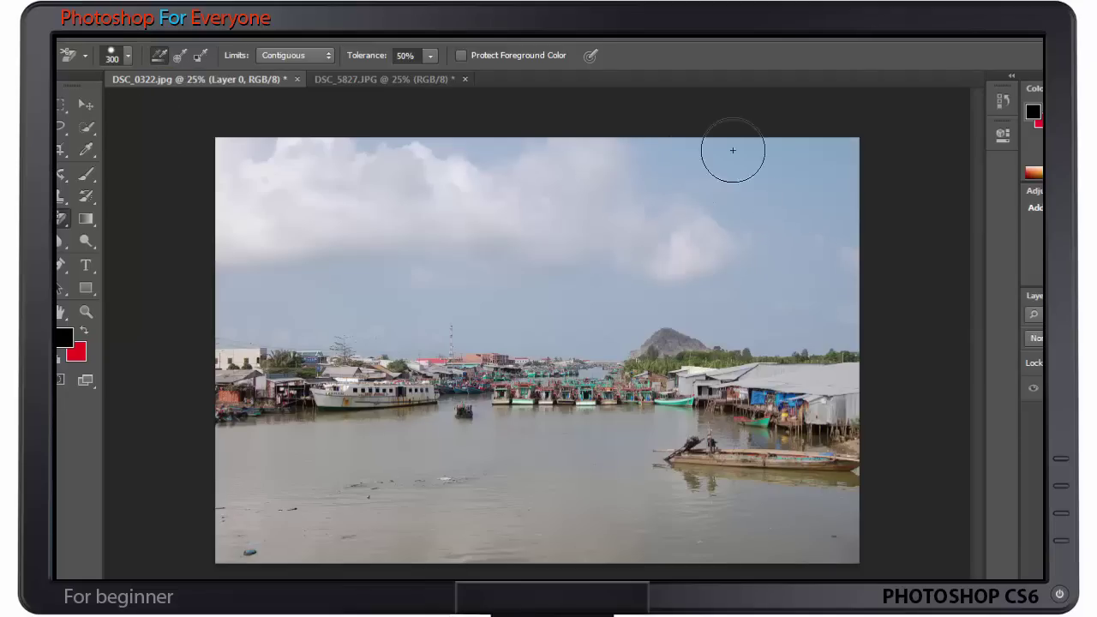
pyautogui.click(817, 186)
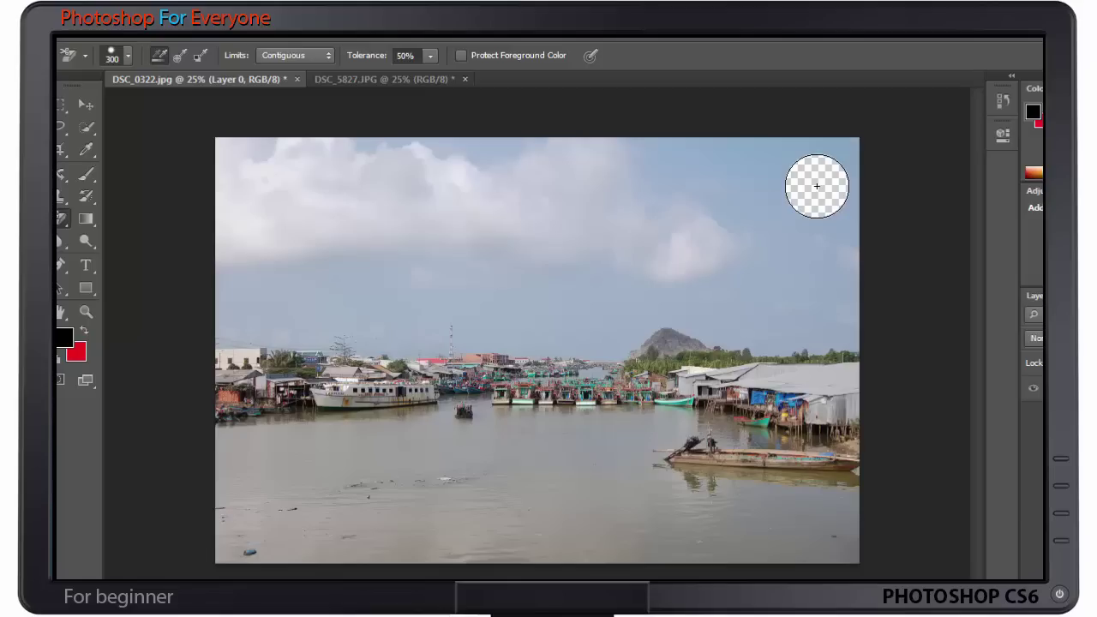
# Step: Set tolerance to 100%, erase a second sky circle below the first, then pick Background Swatch sampling
pyautogui.click(431, 56)
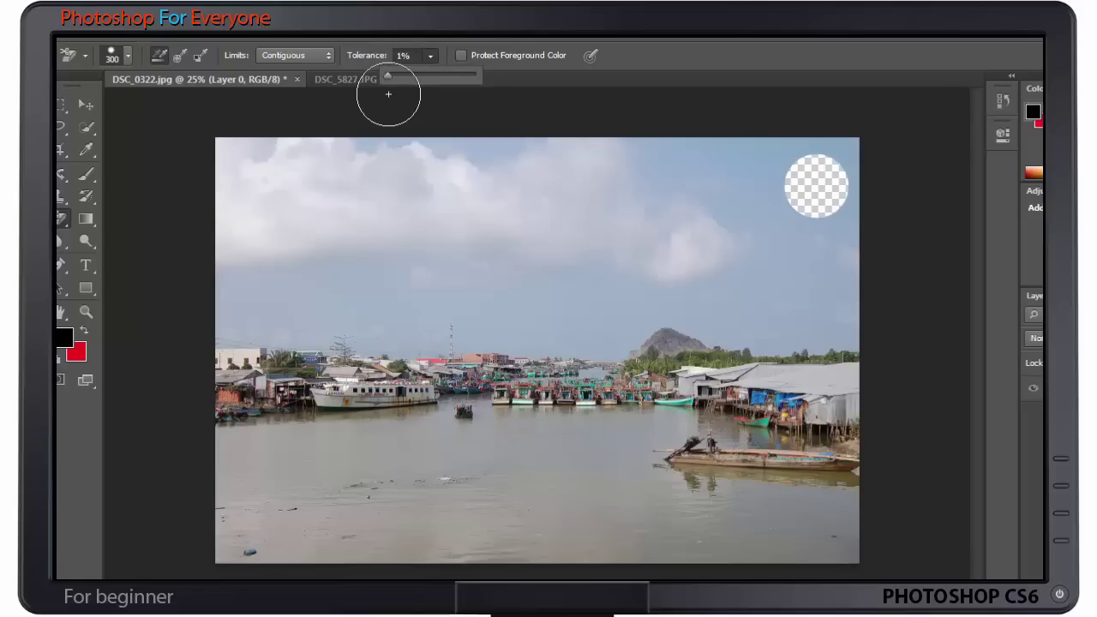
pyautogui.click(181, 57)
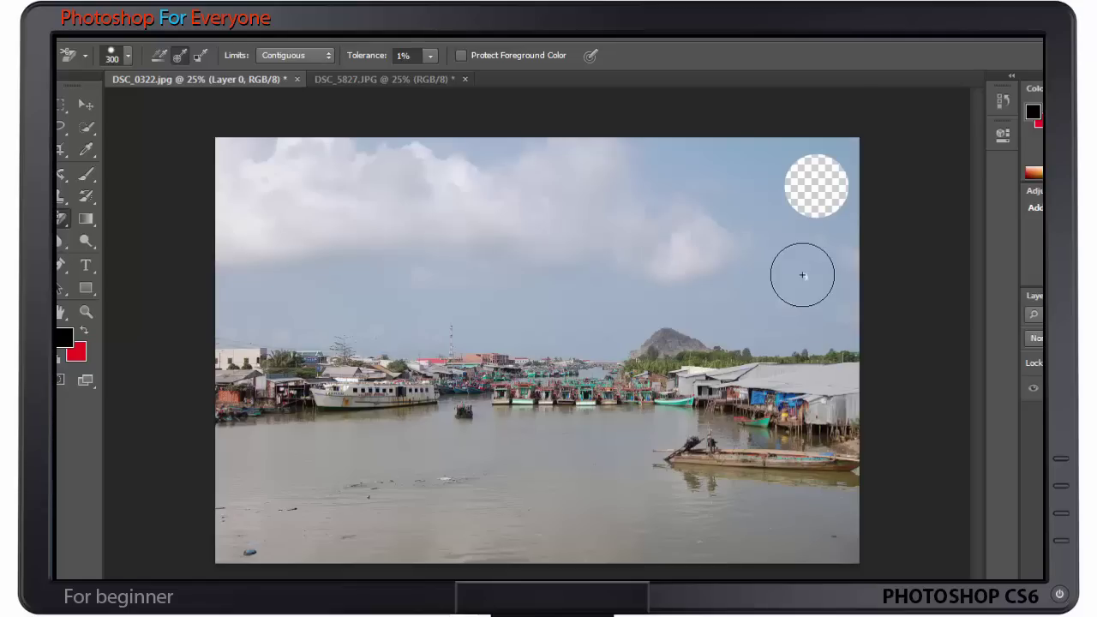
pyautogui.click(430, 55)
pyautogui.moveTo(429, 76); pyautogui.dragTo(534, 82)
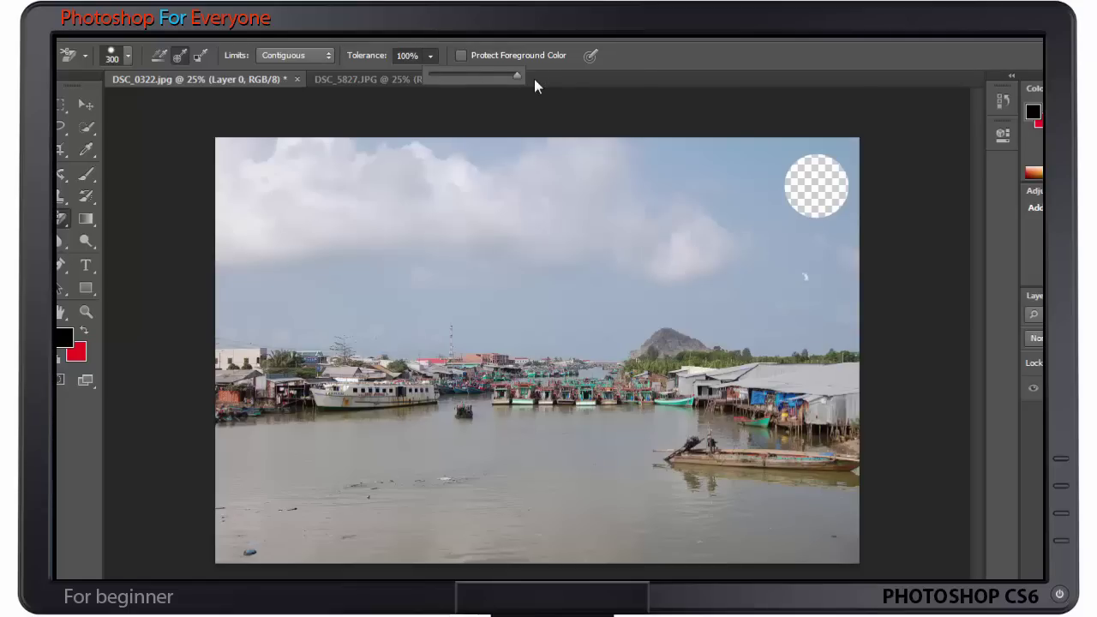
pyautogui.click(758, 292)
pyautogui.click(759, 291)
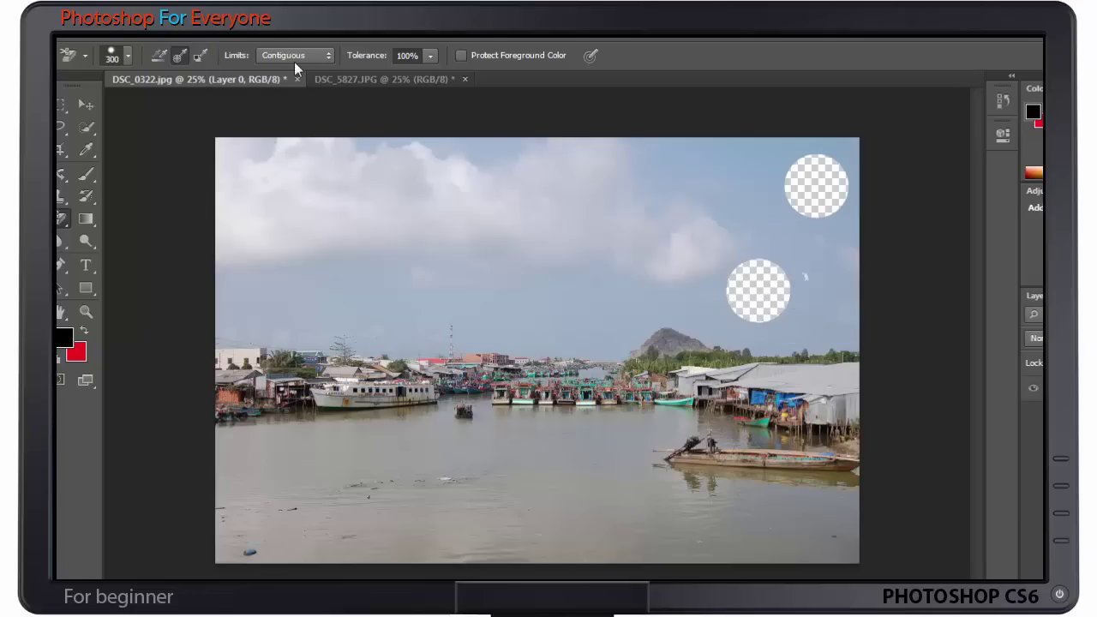
pyautogui.click(201, 55)
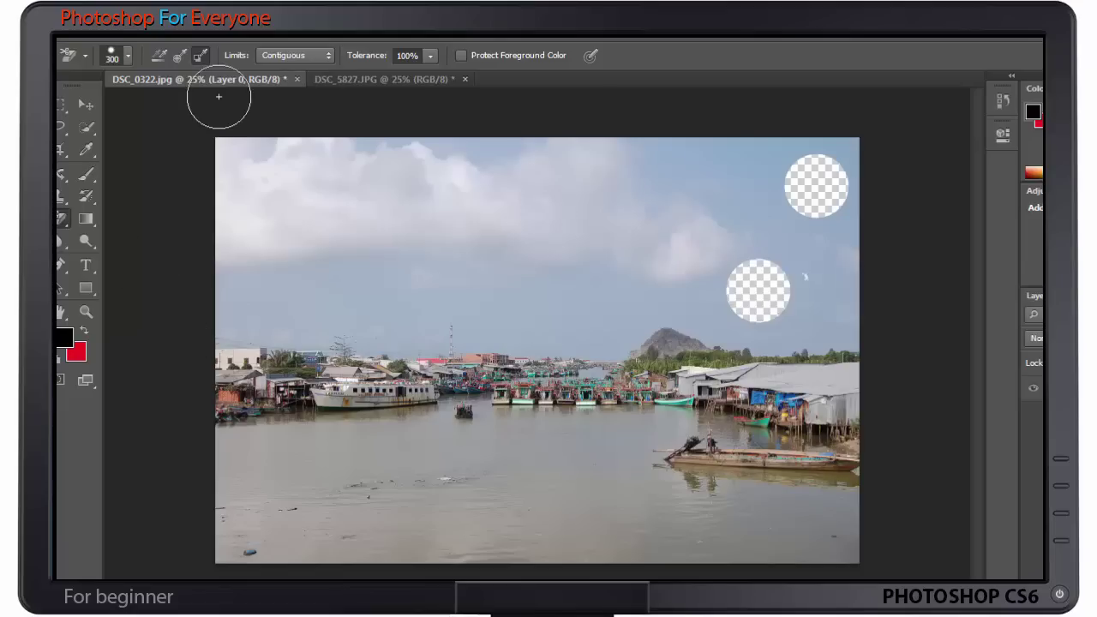
# Step: With Background Swatch sampling, erase a pale streak through the clouds at top centre
pyautogui.click(200, 56)
pyautogui.click(559, 229)
pyautogui.moveTo(514, 229)
pyautogui.mouseDown()
pyautogui.moveTo(543, 240)
pyautogui.moveTo(646, 215)
pyautogui.mouseUp()
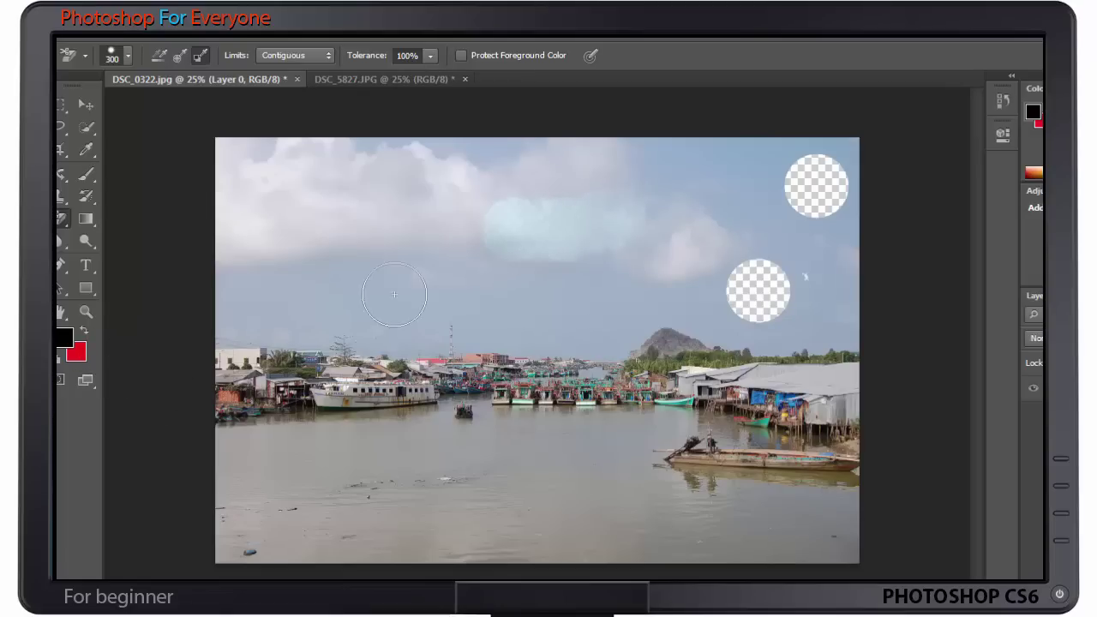
pyautogui.click(431, 56)
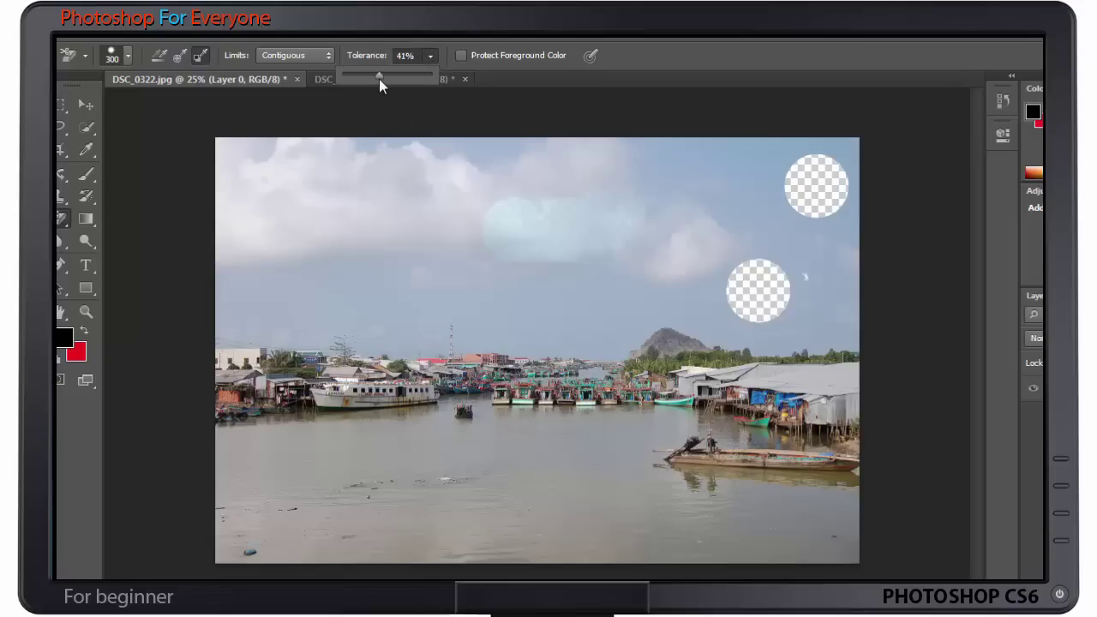
# Step: Set the eraser tolerance to 20% and choose Background Swatch sampling
pyautogui.moveTo(368, 77); pyautogui.dragTo(364, 78)
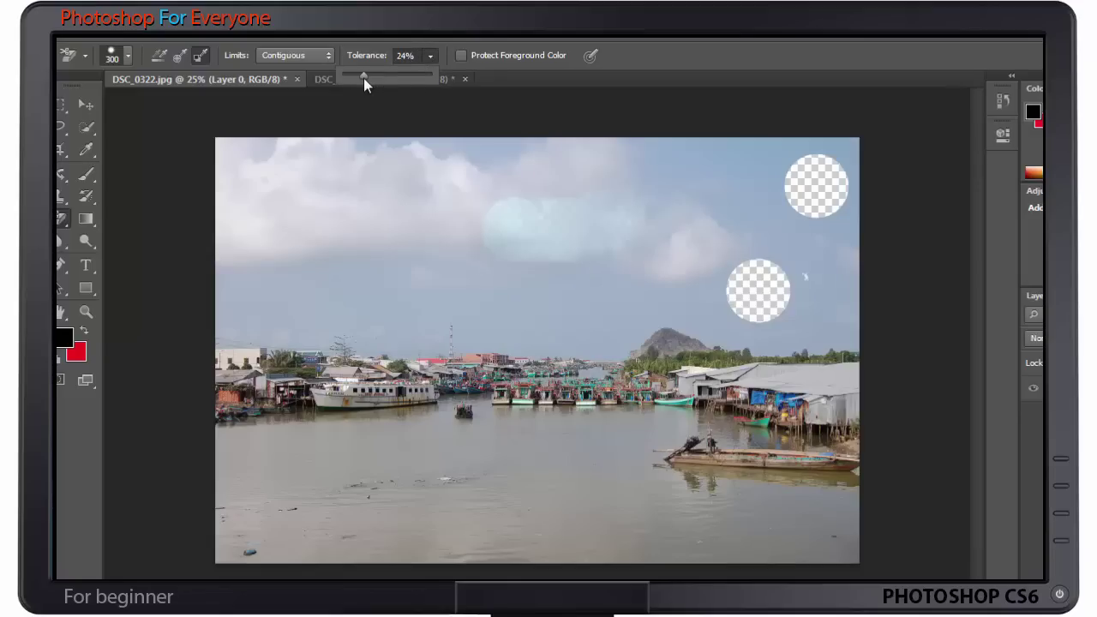
pyautogui.click(412, 56)
pyautogui.write('40')
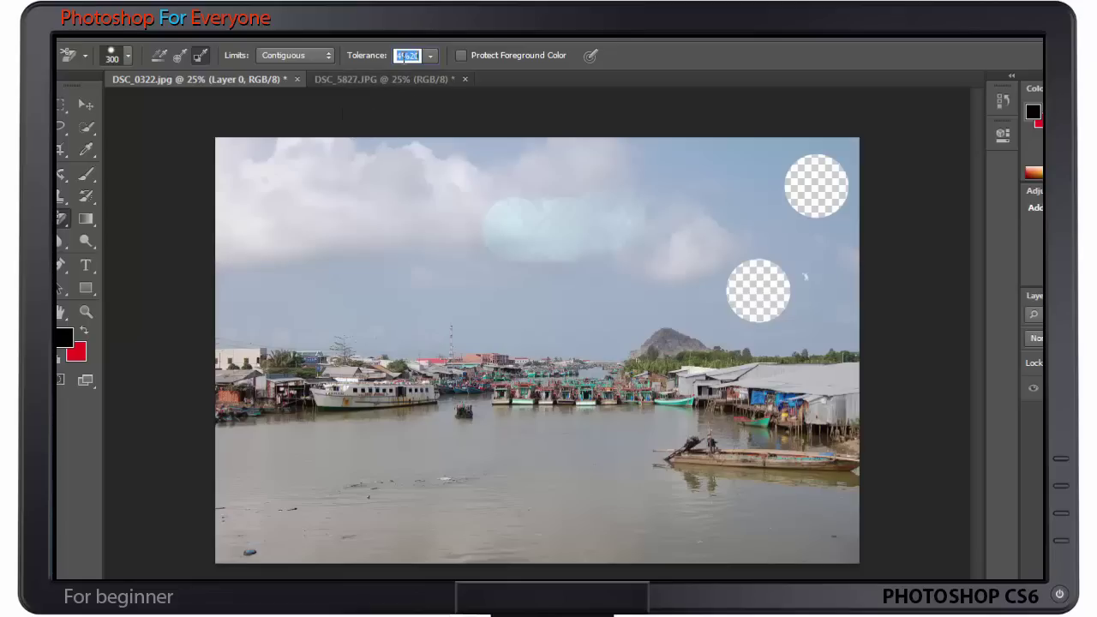
pyautogui.write('0')
pyautogui.press('Return')
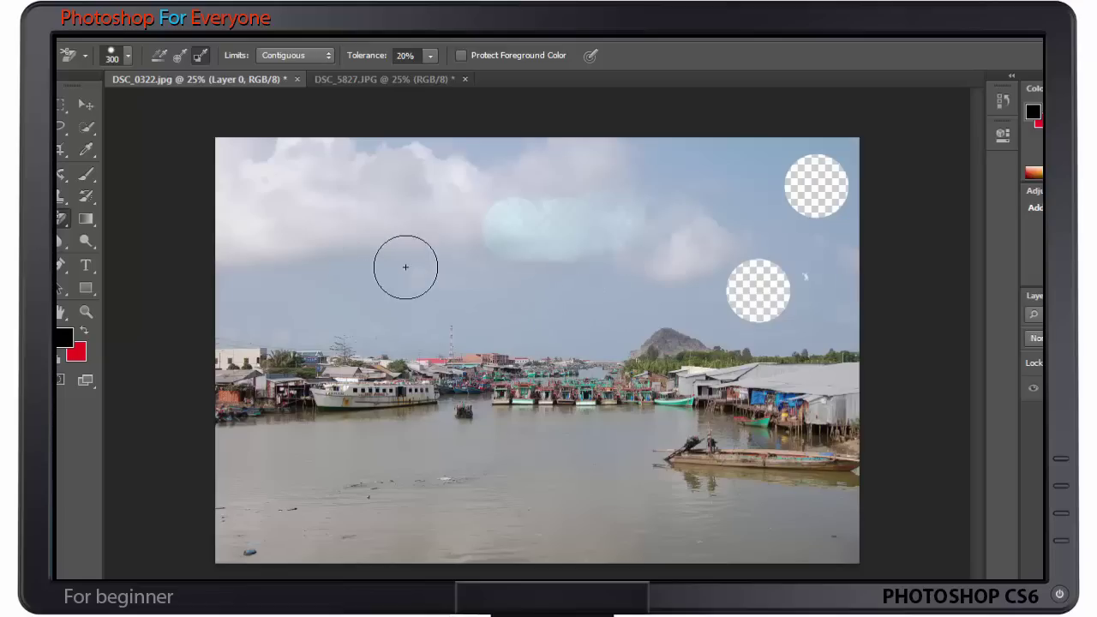
pyautogui.click(202, 54)
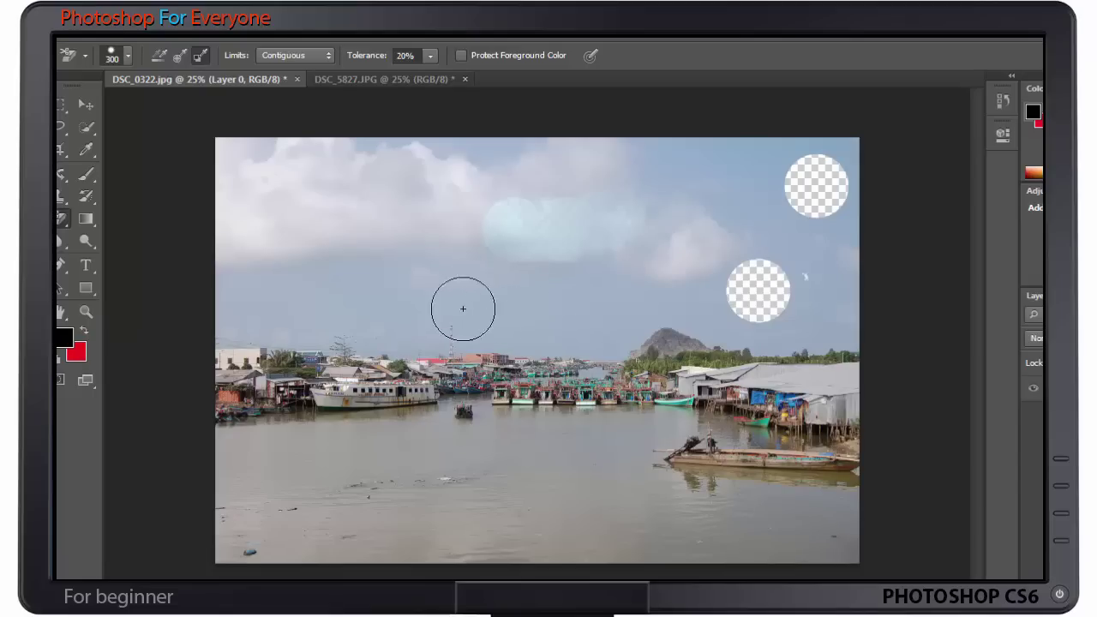
# Step: Raise tolerance to 100% and erase round patches across the centre of the water
pyautogui.click(432, 55)
pyautogui.moveTo(429, 75); pyautogui.dragTo(538, 88)
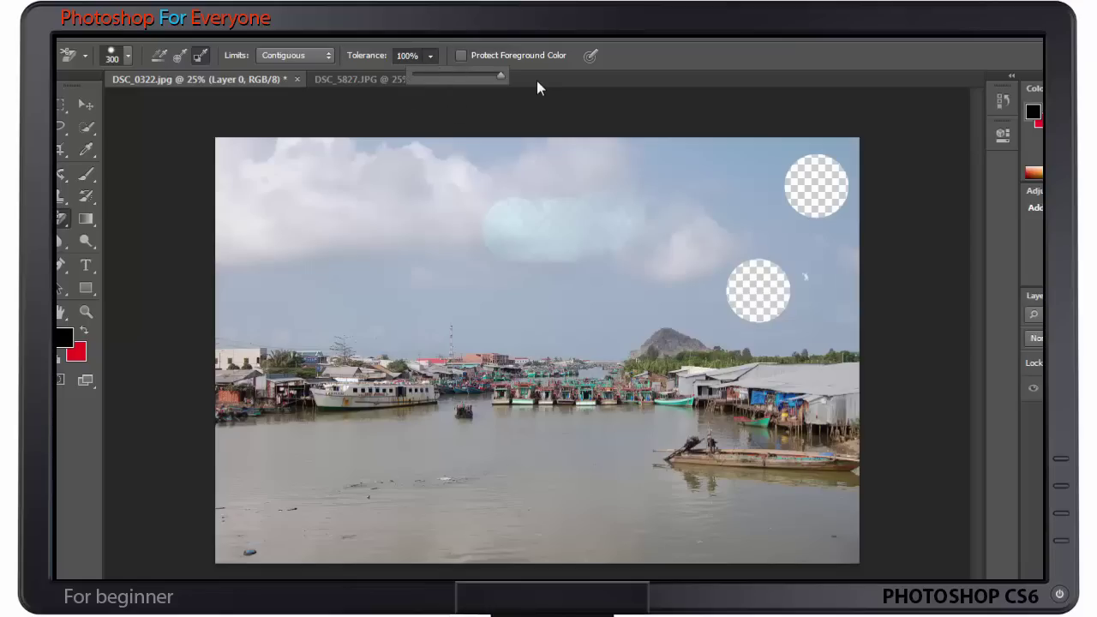
pyautogui.click(557, 471)
pyautogui.click(558, 472)
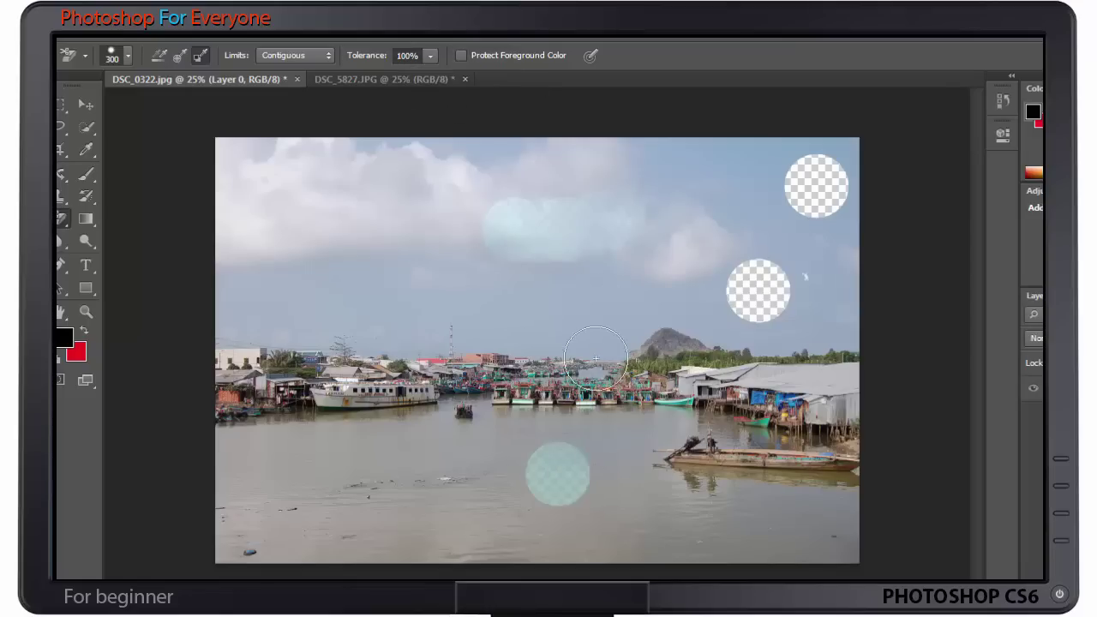
pyautogui.click(470, 445)
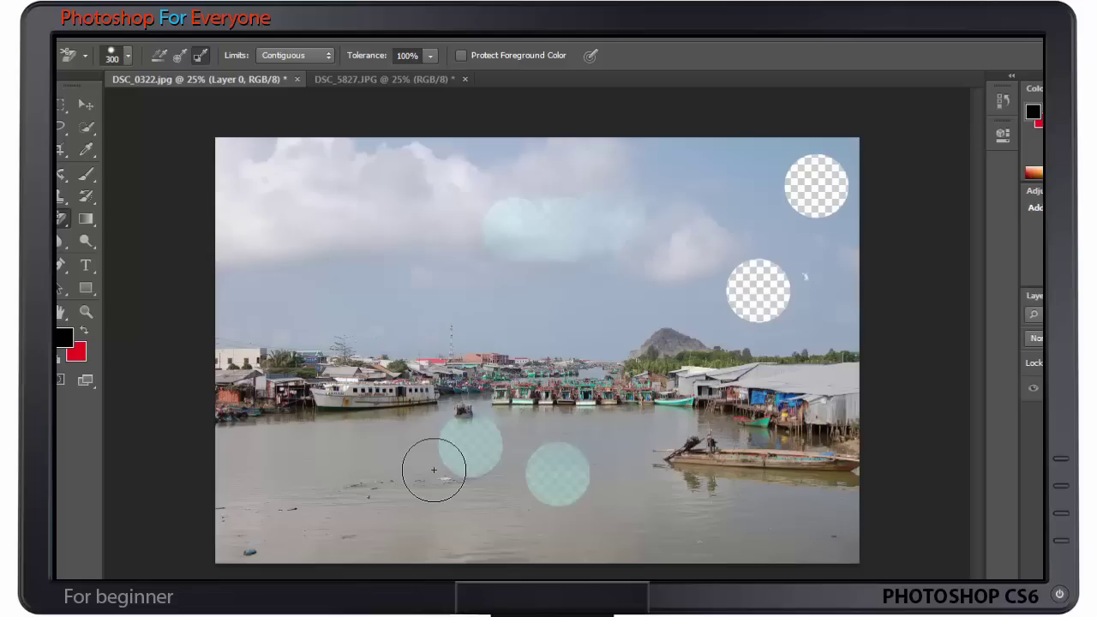
pyautogui.click(433, 470)
pyautogui.click(474, 518)
pyautogui.click(563, 518)
pyautogui.click(609, 483)
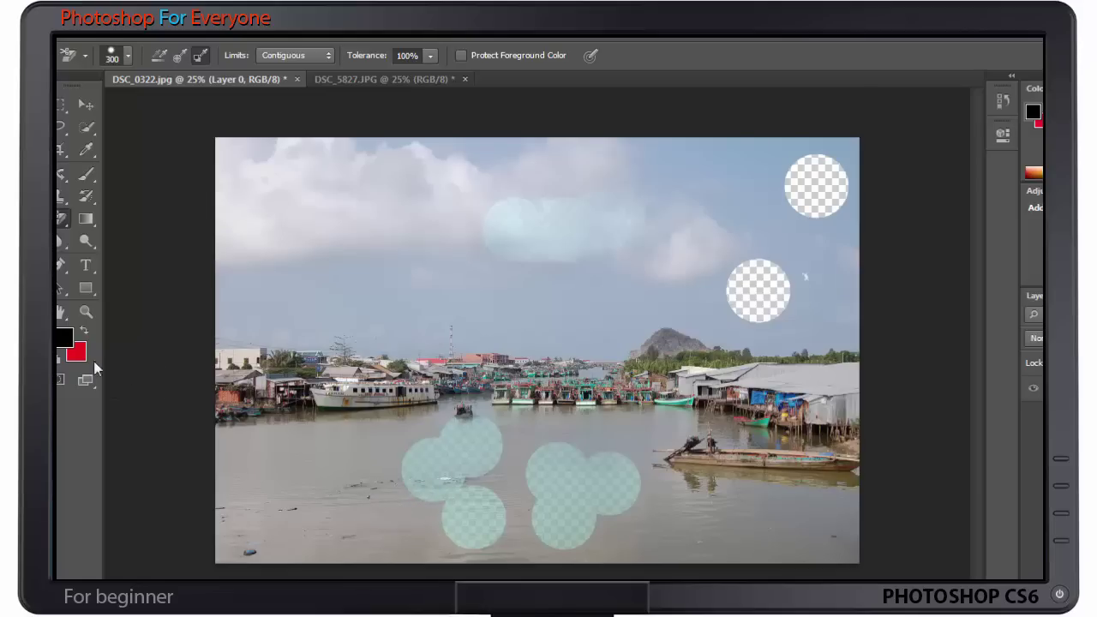
# Step: Erase more water patches on the left and fill the gaps between them
pyautogui.click(334, 482)
pyautogui.click(370, 448)
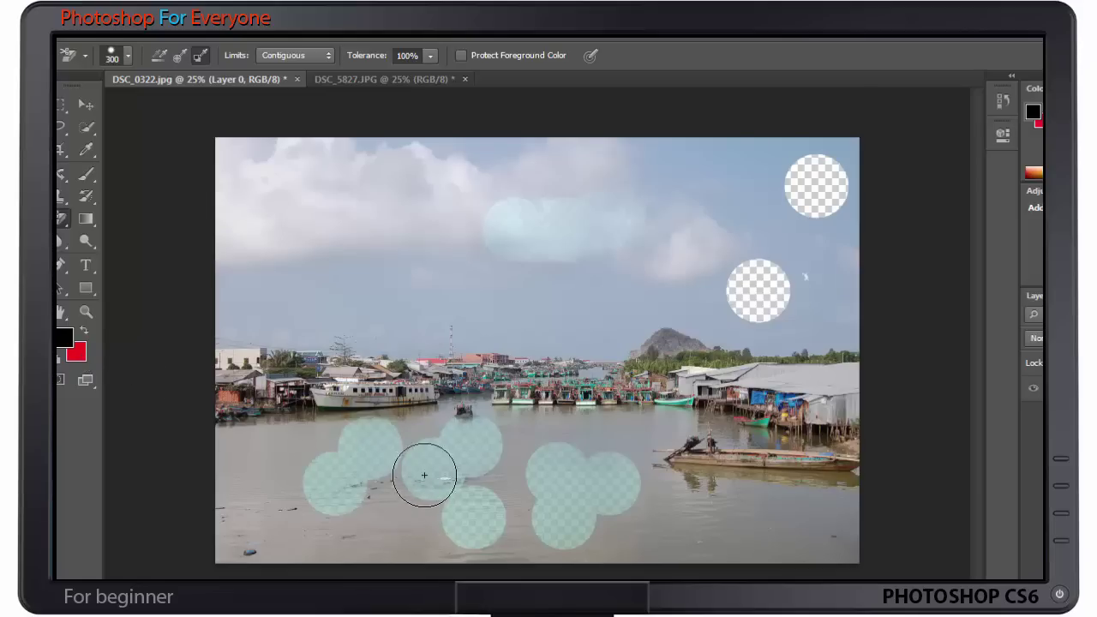
pyautogui.click(412, 515)
pyautogui.click(597, 448)
pyautogui.click(664, 474)
pyautogui.click(642, 525)
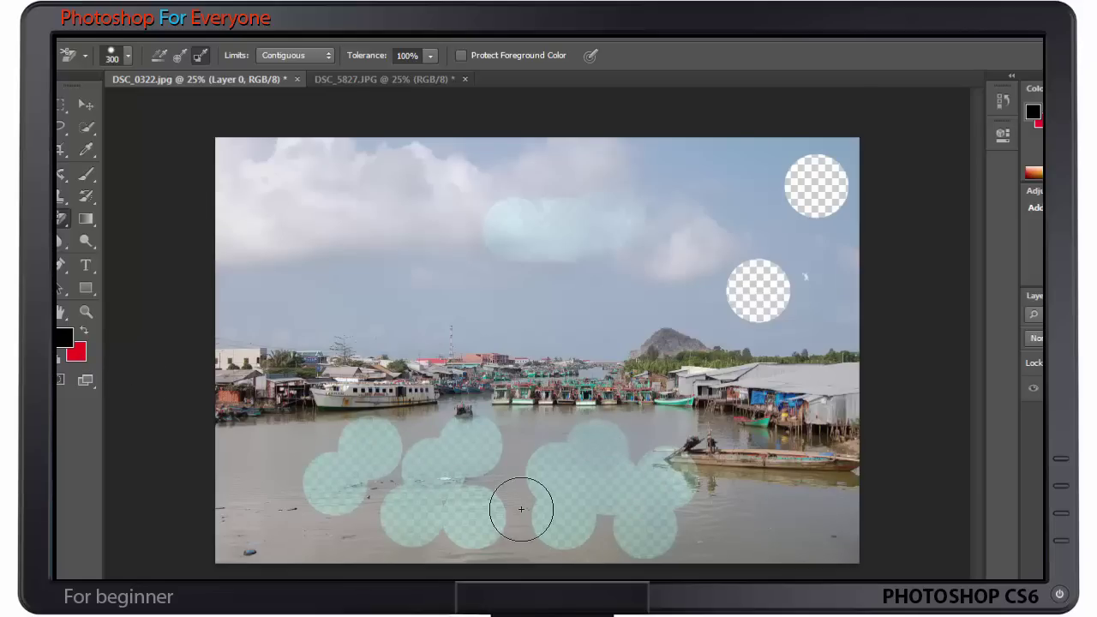
pyautogui.click(523, 512)
pyautogui.click(524, 453)
pyautogui.click(593, 500)
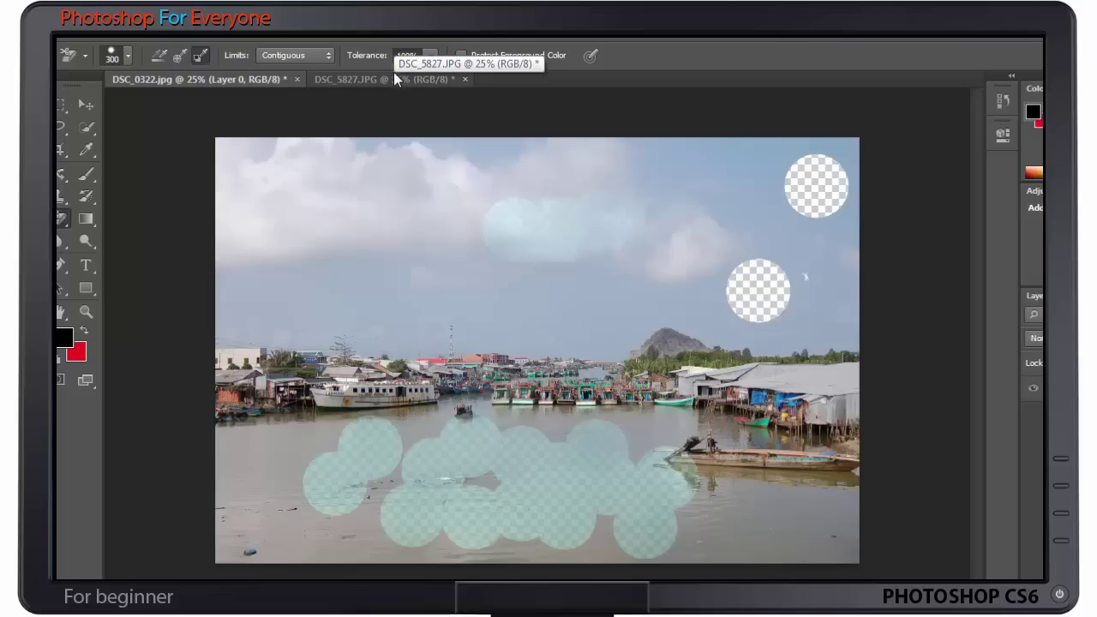
# Step: Toggle the erasing limits between Discontiguous and Contiguous, ending on Discontiguous
pyautogui.click(306, 57)
pyautogui.click(304, 73)
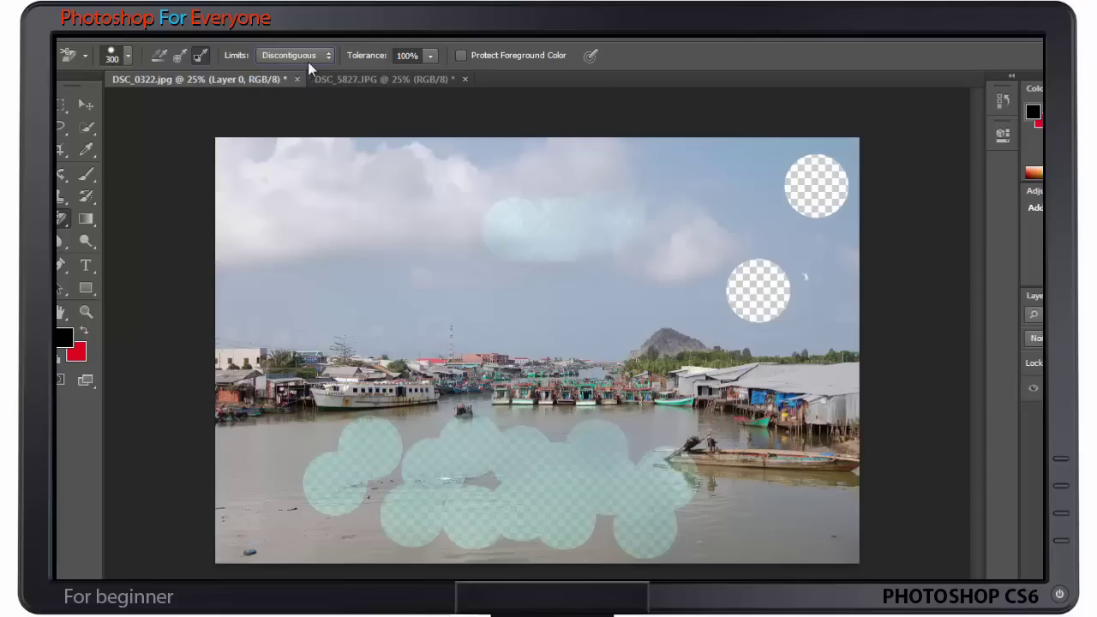
pyautogui.click(309, 52)
pyautogui.click(299, 87)
pyautogui.click(281, 56)
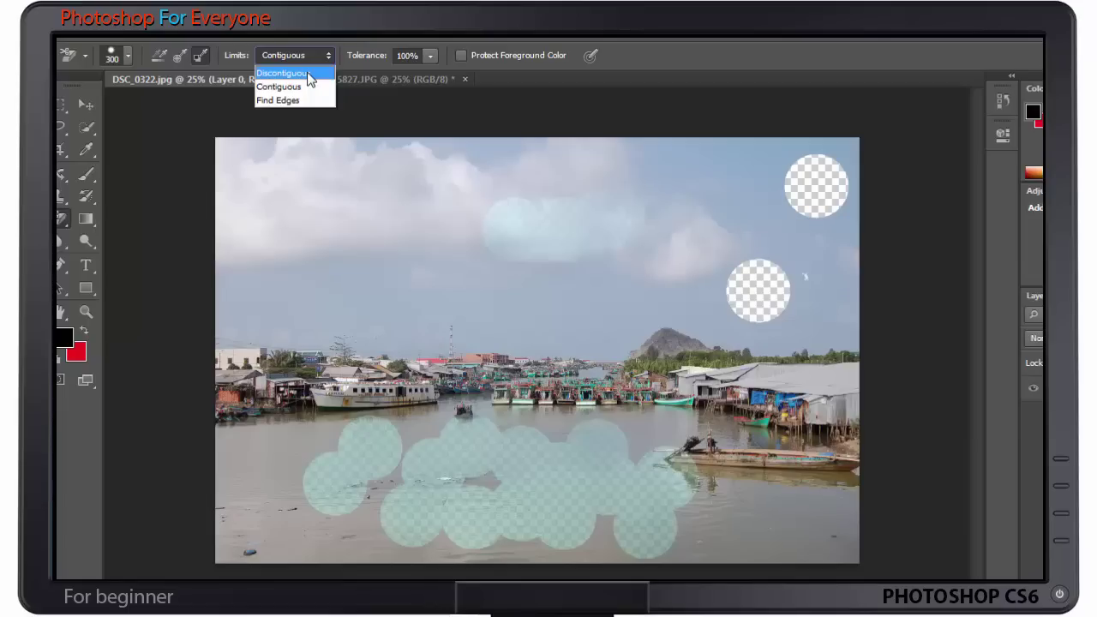
pyautogui.click(282, 73)
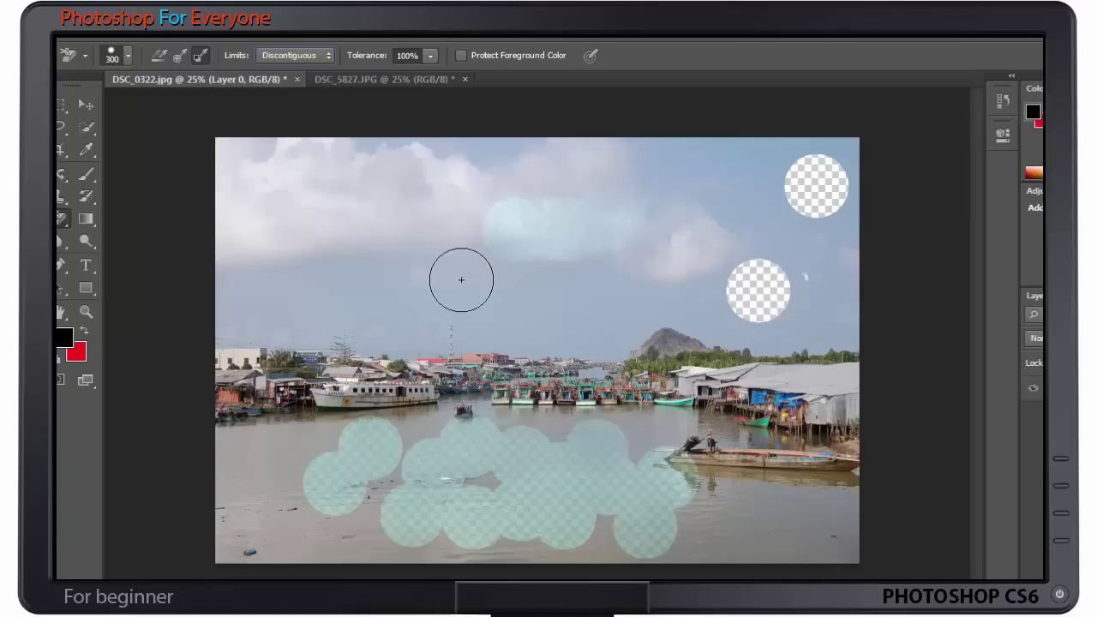
# Step: Erase a large sky area plus a round patch with Continuous sampling, then open DSC_5827.JPG
pyautogui.moveTo(403, 250); pyautogui.dragTo(435, 273)
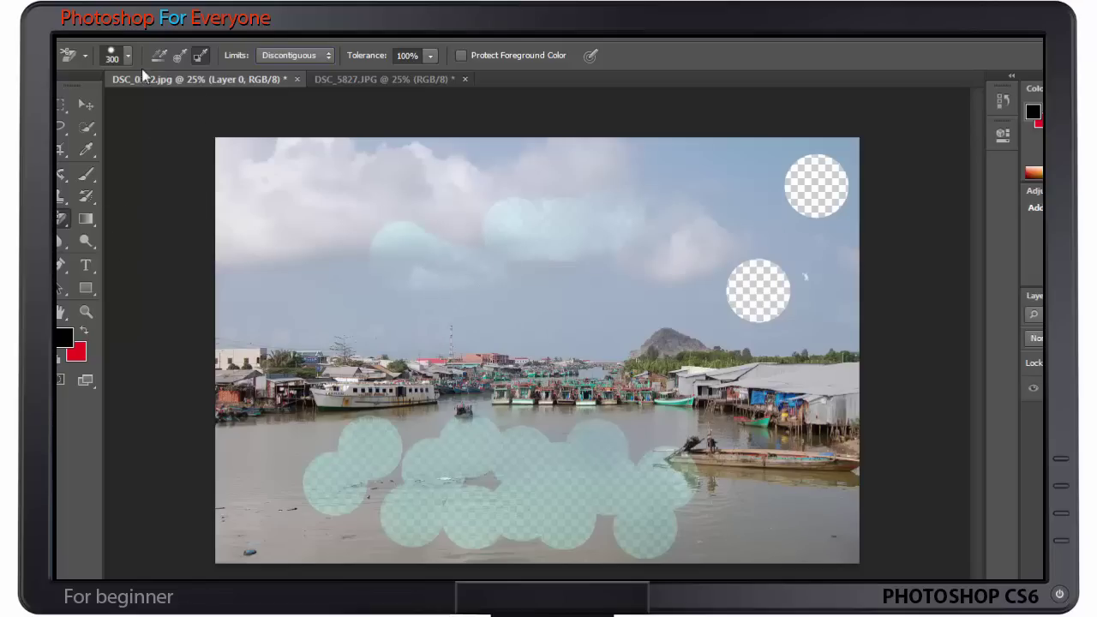
pyautogui.click(269, 58)
pyautogui.click(157, 56)
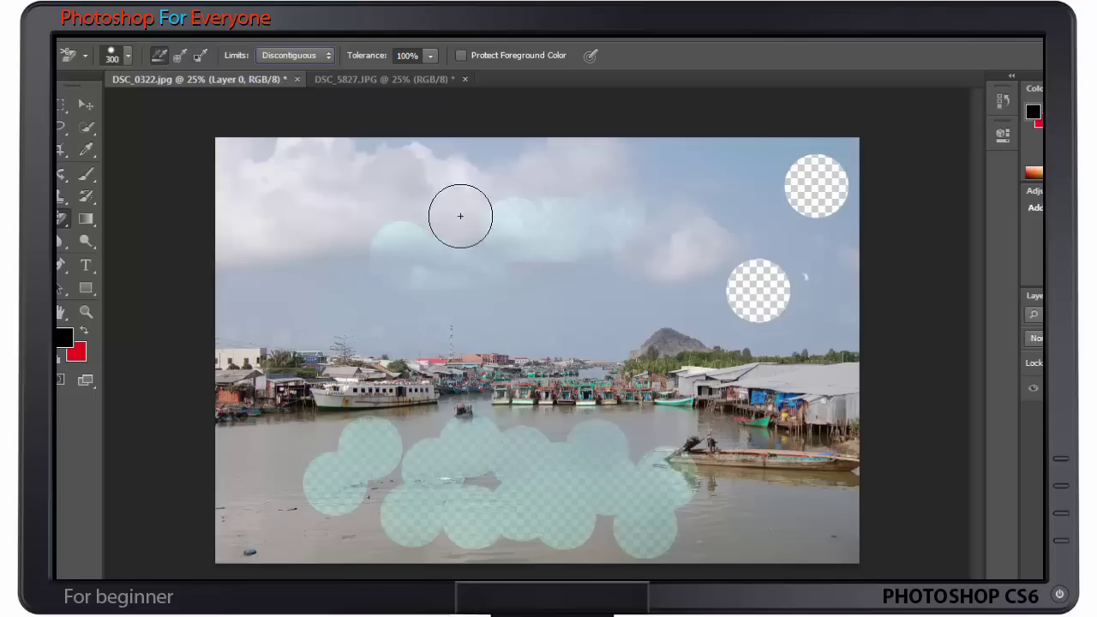
pyautogui.moveTo(600, 238)
pyautogui.mouseDown()
pyautogui.moveTo(704, 237)
pyautogui.moveTo(561, 281)
pyautogui.mouseUp()
pyautogui.click(345, 211)
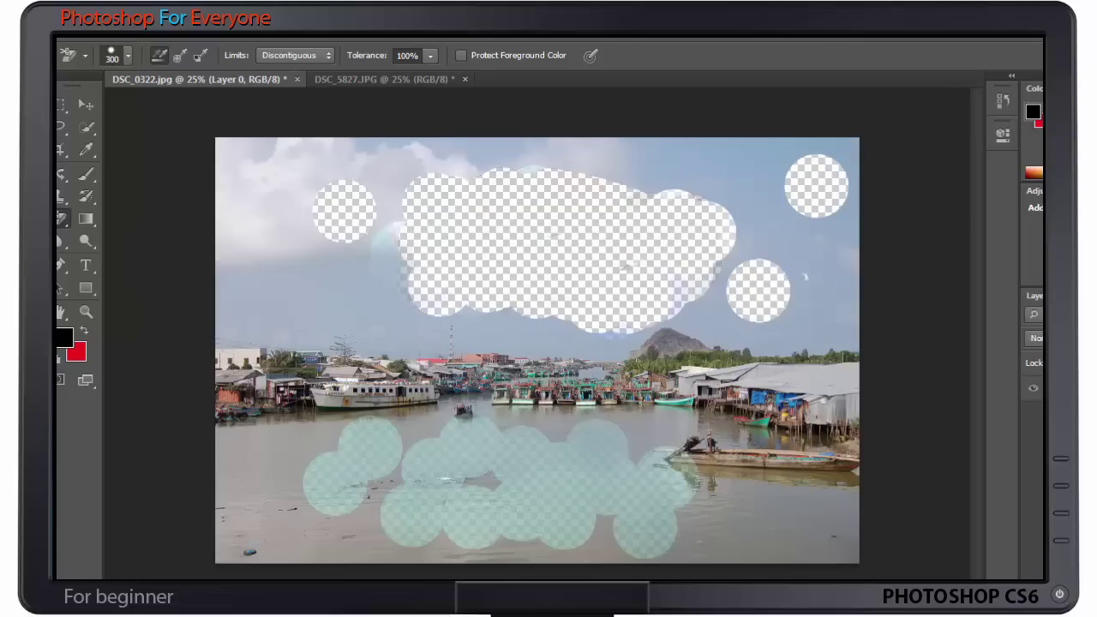
pyautogui.click(411, 79)
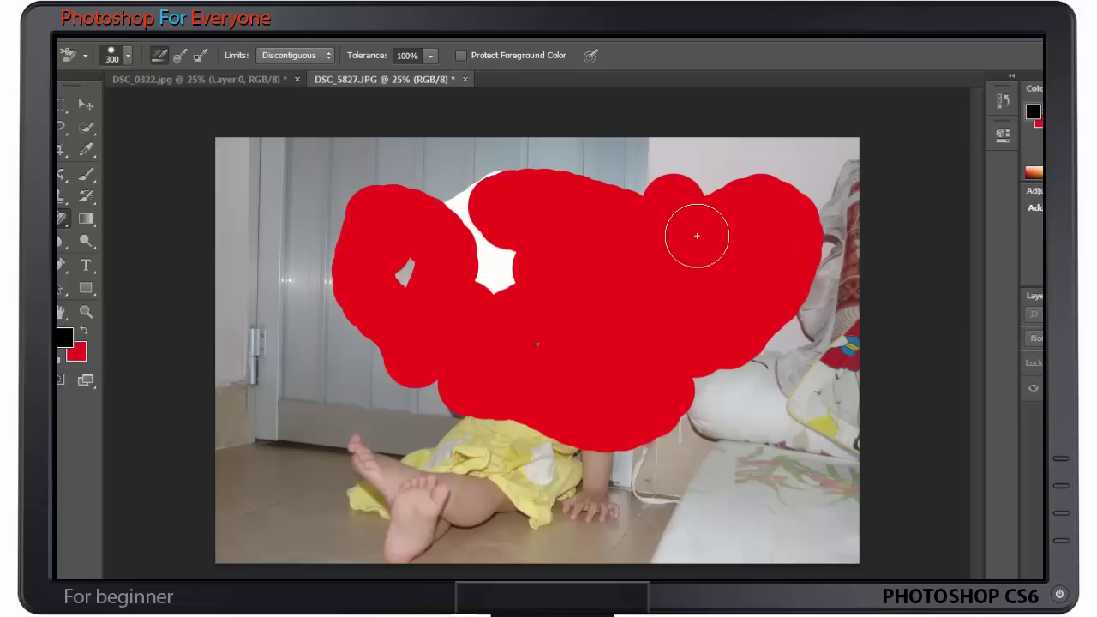
# Step: Fill the canvas white and fill a full-height vertical strip with red (255)
pyautogui.hotkey('ctrl', 'BackSpace')
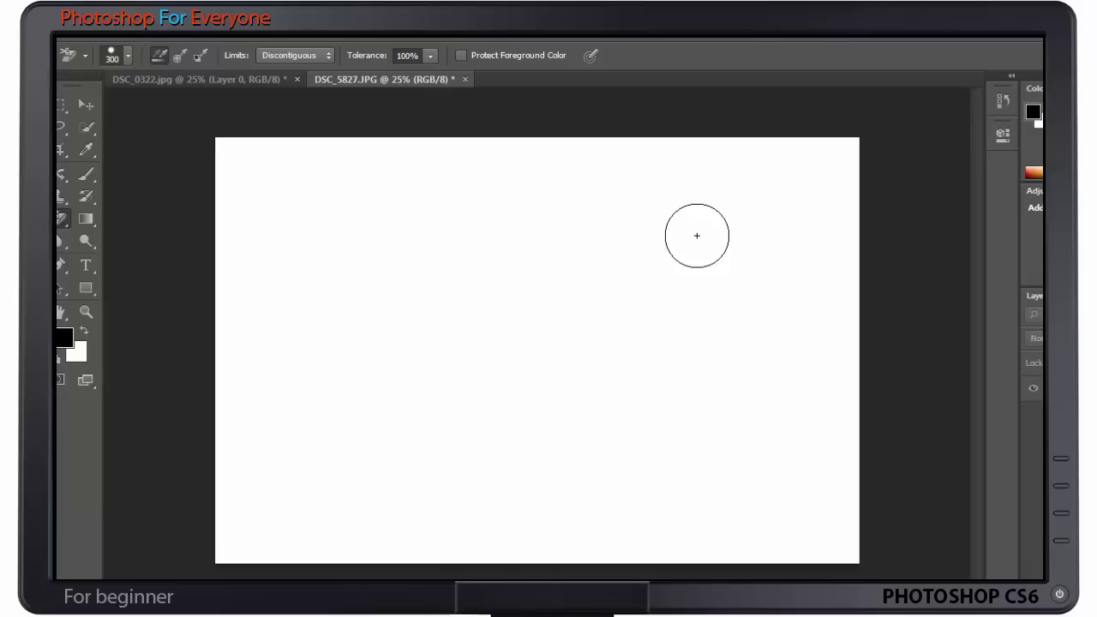
pyautogui.click(62, 104)
pyautogui.moveTo(373, 128); pyautogui.dragTo(471, 563)
pyautogui.click(63, 337)
pyautogui.write('255')
pyautogui.click(796, 160)
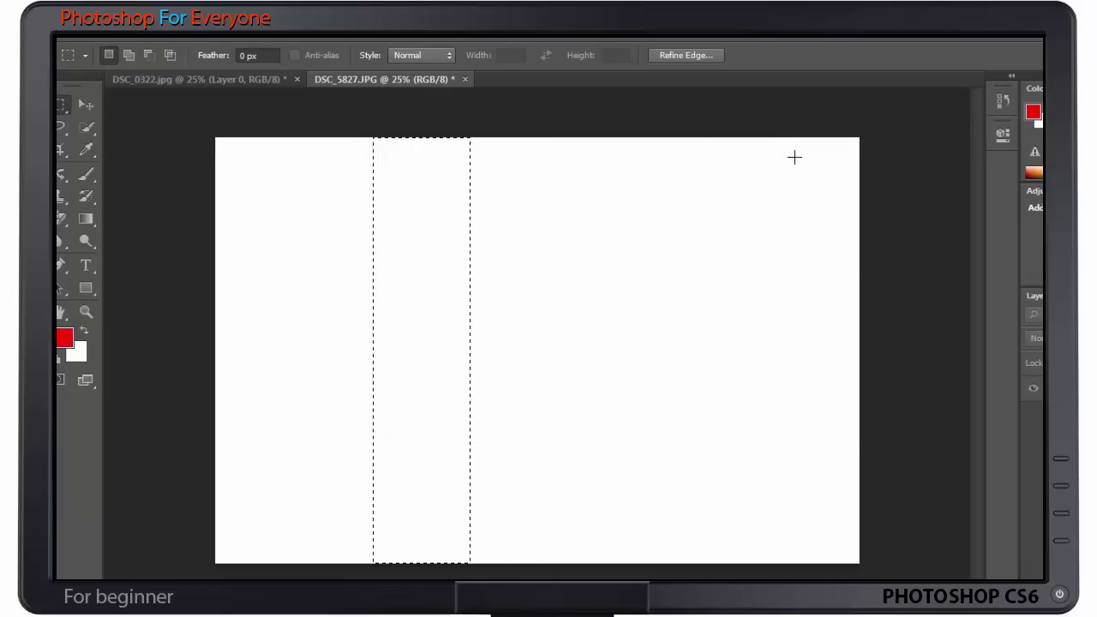
pyautogui.hotkey('alt', 'BackSpace')
# Step: Fill the adjacent strip to the right of the red one with blue
pyautogui.moveTo(465, 161); pyautogui.dragTo(558, 572)
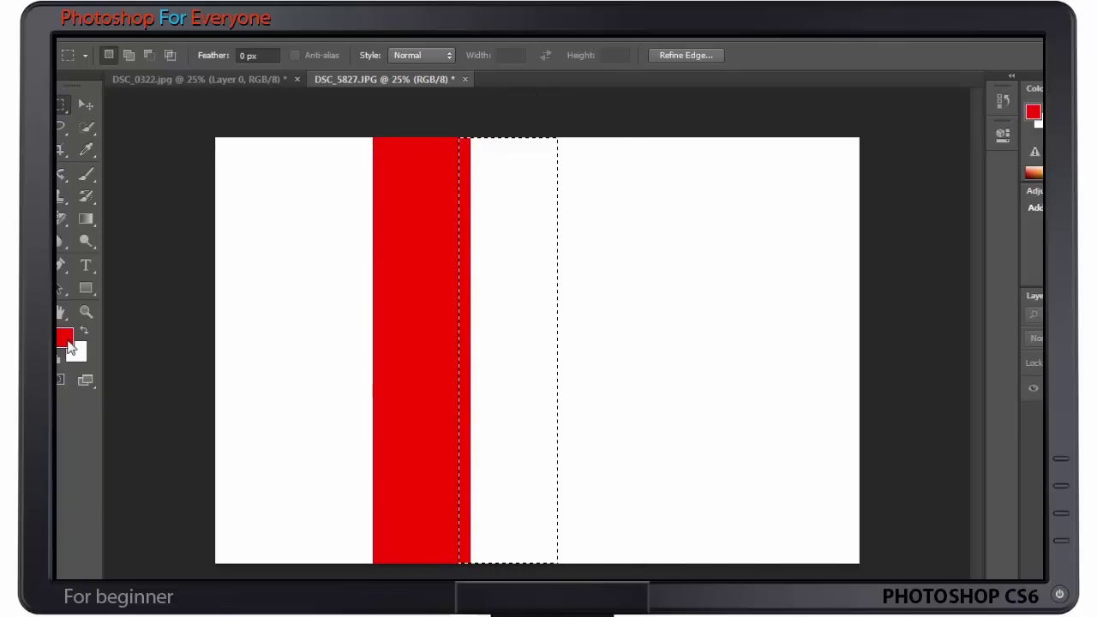
pyautogui.click(65, 339)
pyautogui.click(635, 248)
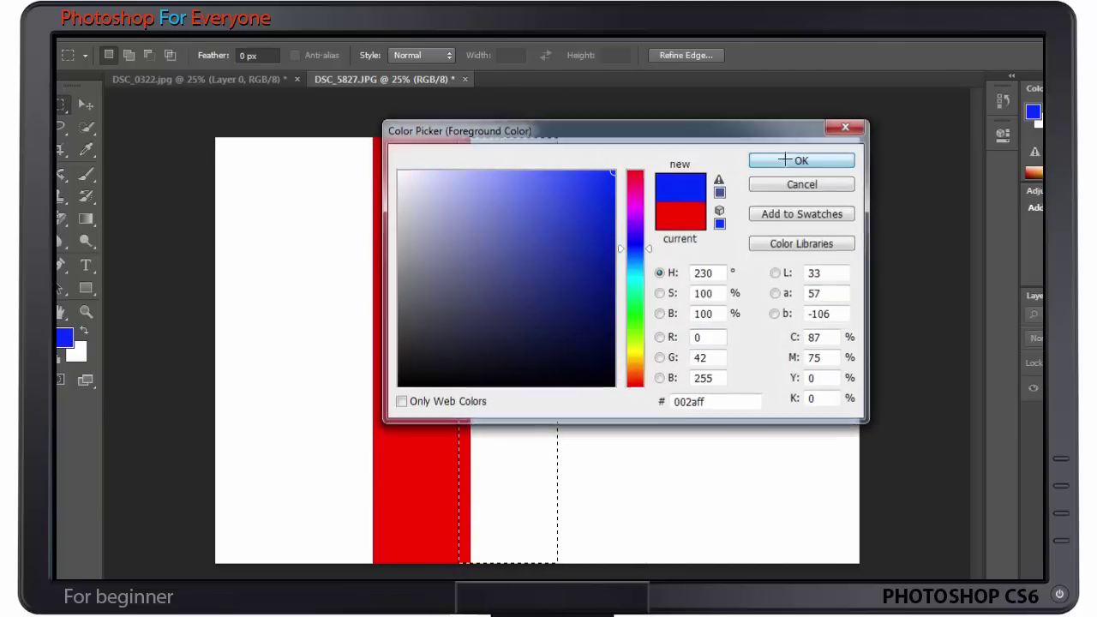
pyautogui.click(784, 160)
pyautogui.hotkey('alt', 'BackSpace')
# Step: Fill a third strip to the right of the blue one with green and deselect
pyautogui.moveTo(560, 128); pyautogui.dragTo(664, 565)
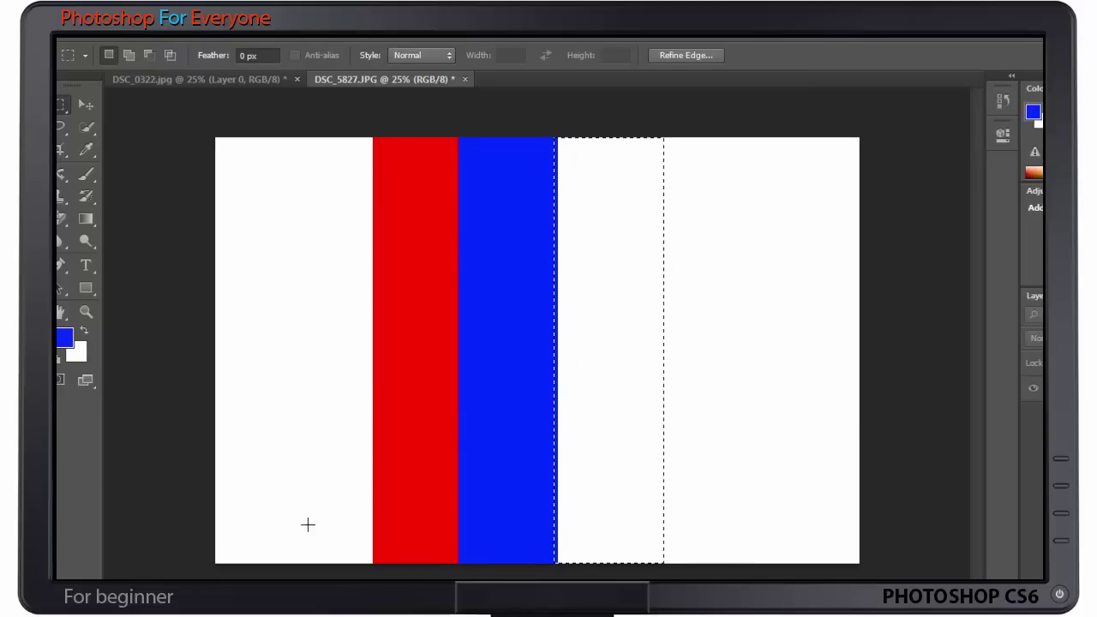
pyautogui.click(65, 338)
pyautogui.click(635, 319)
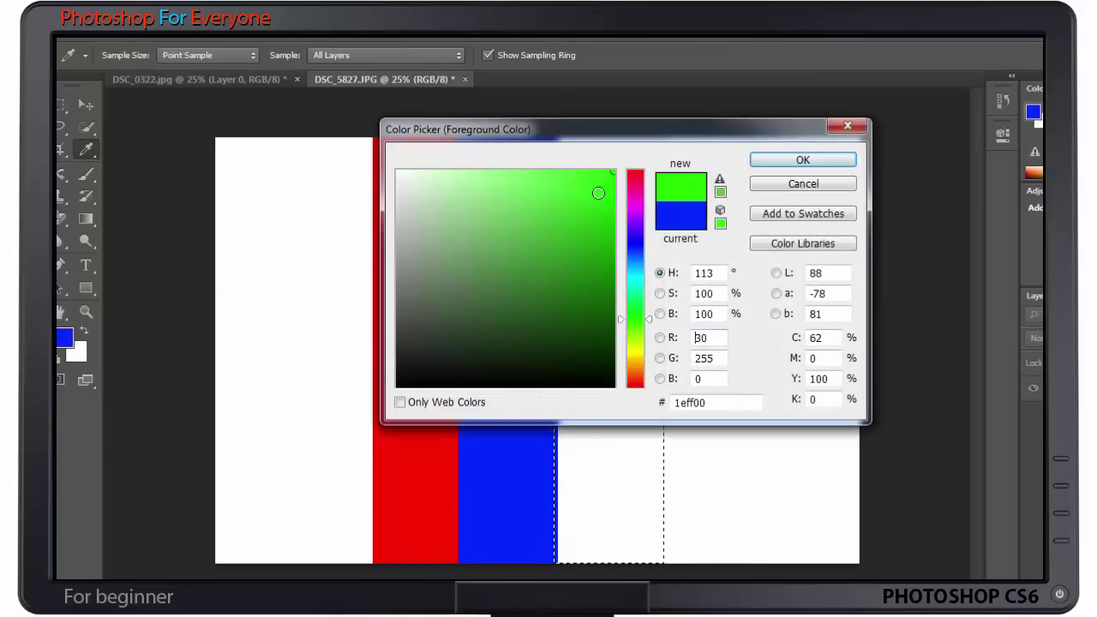
pyautogui.click(802, 160)
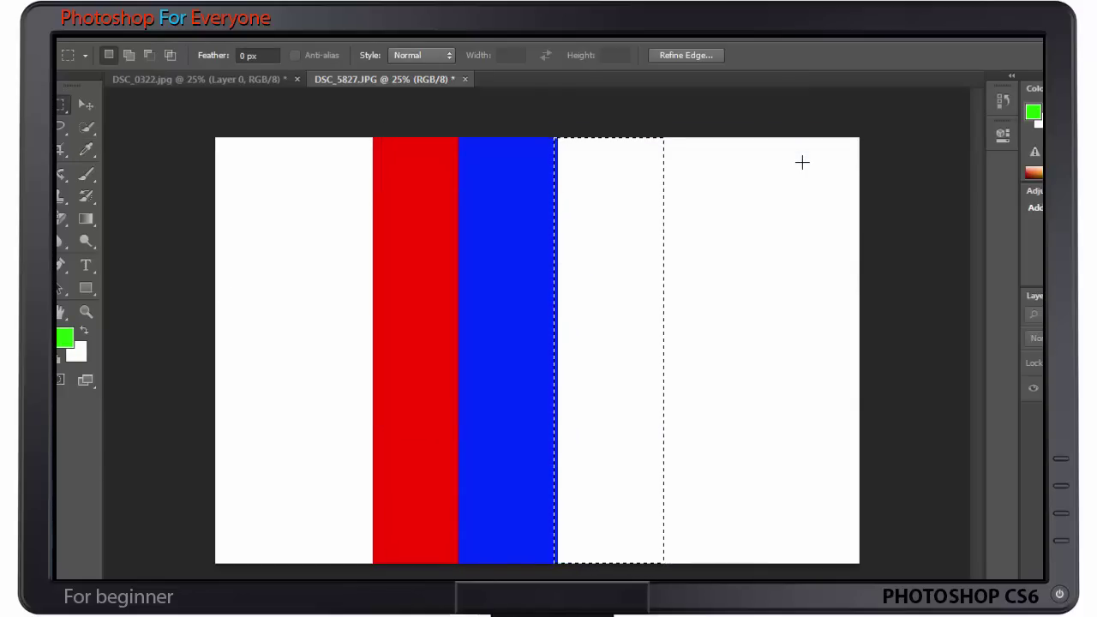
pyautogui.hotkey('alt', 'BackSpace')
pyautogui.hotkey('ctrl', 'd')
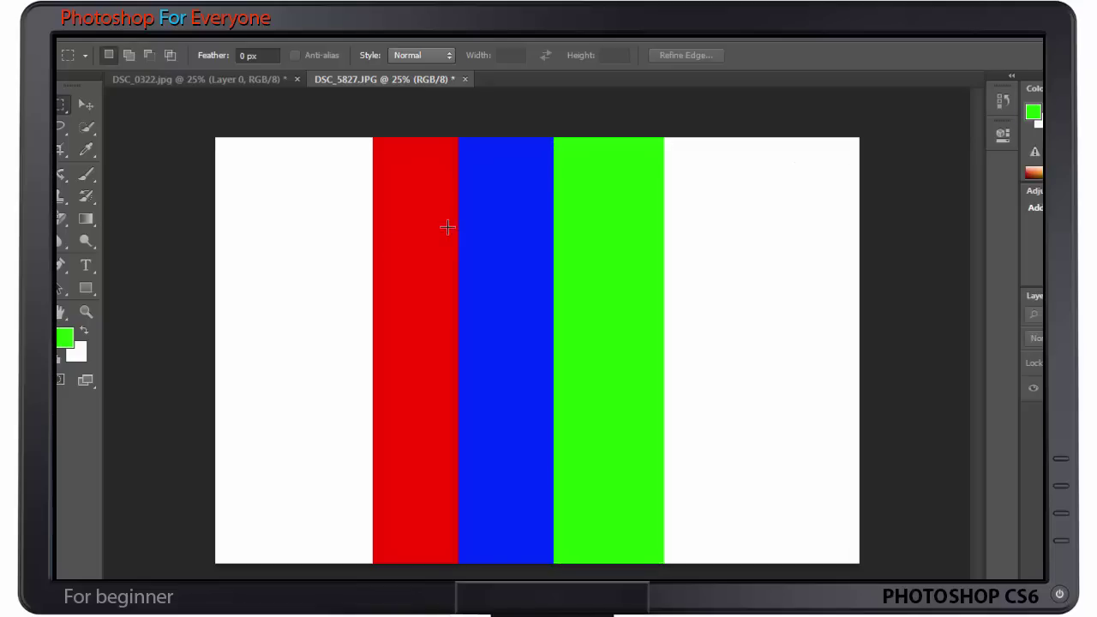
pyautogui.click(60, 222)
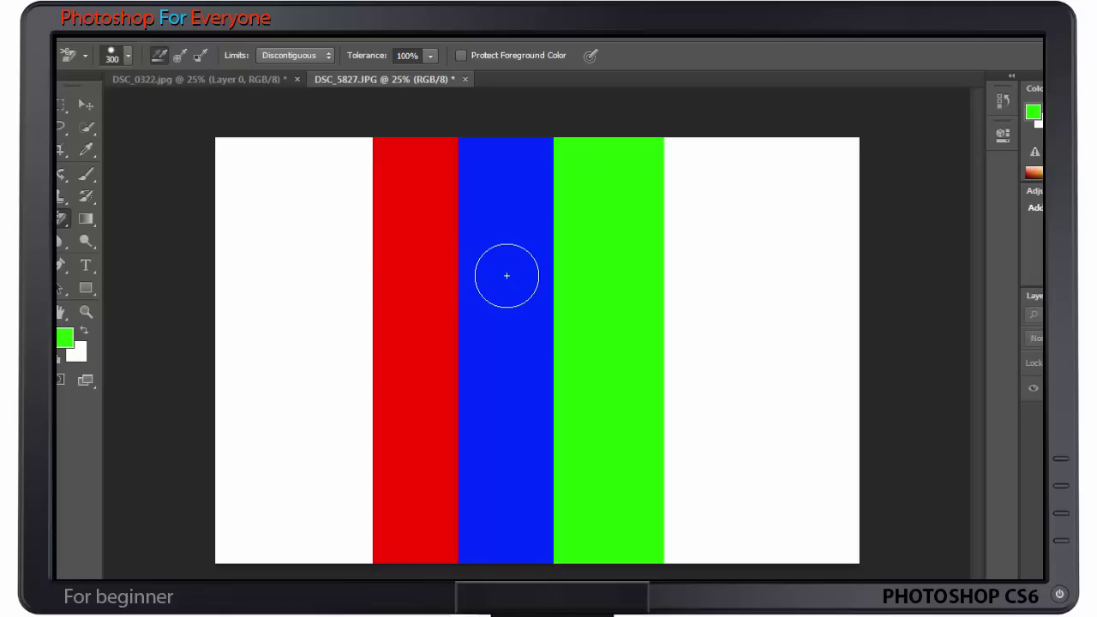
# Step: Erase four round holes in the blue stripe with the Background Eraser, near the red and green edges, joining the lower ones
pyautogui.click(506, 275)
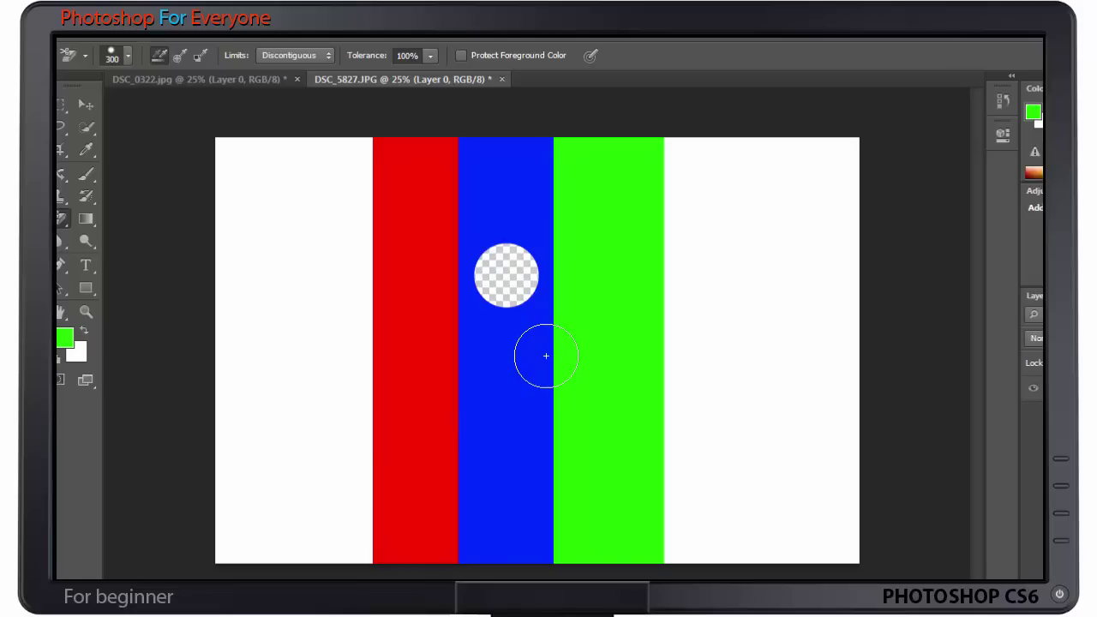
pyautogui.click(546, 355)
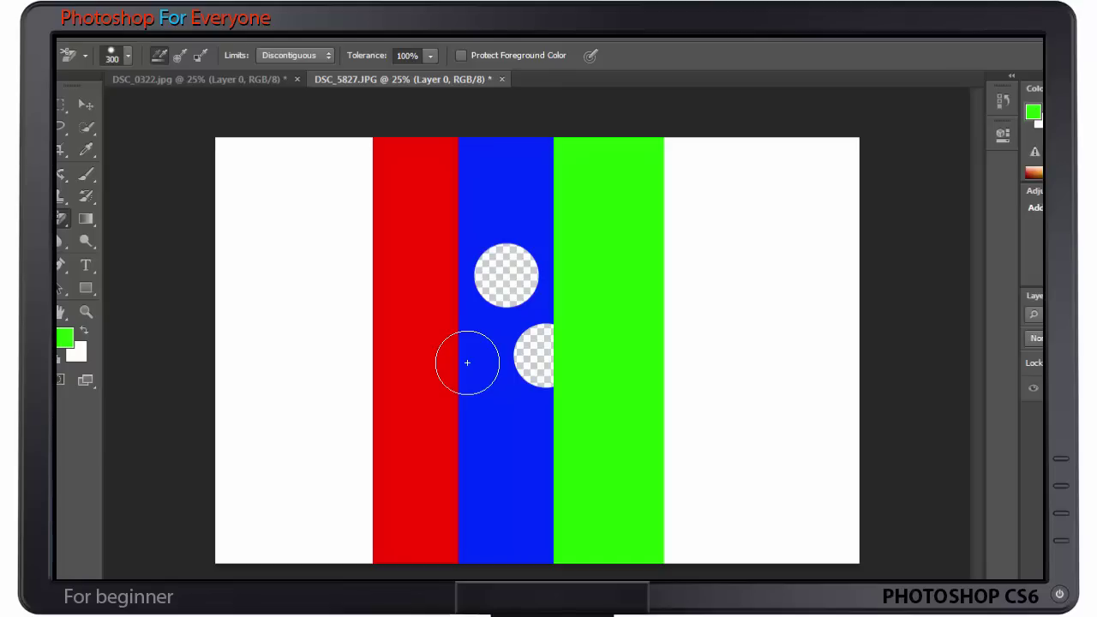
pyautogui.click(467, 362)
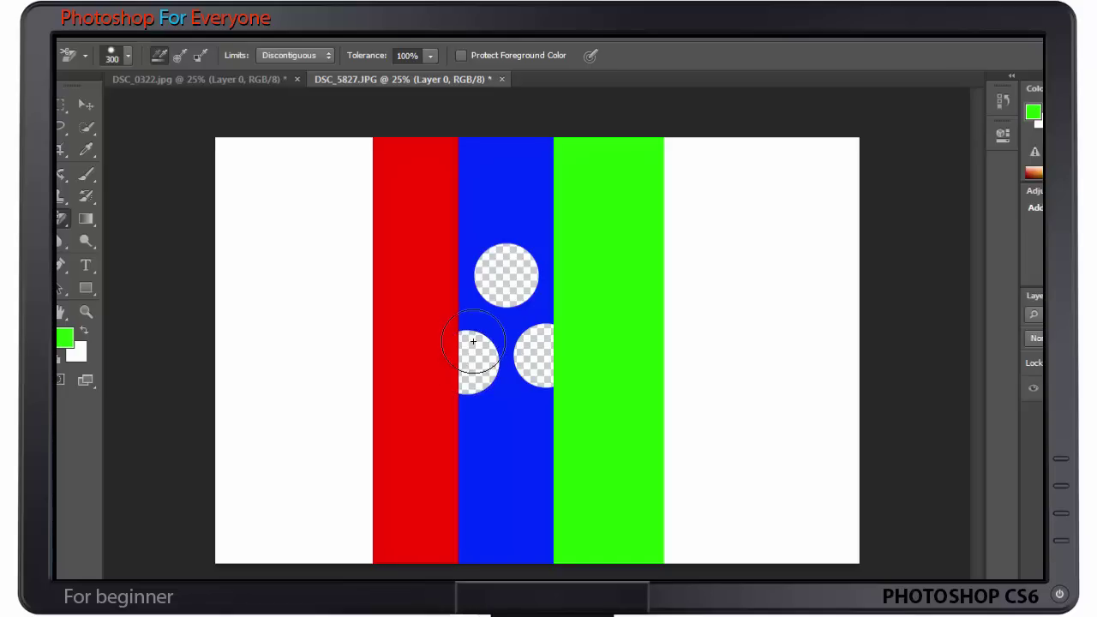
pyautogui.click(473, 429)
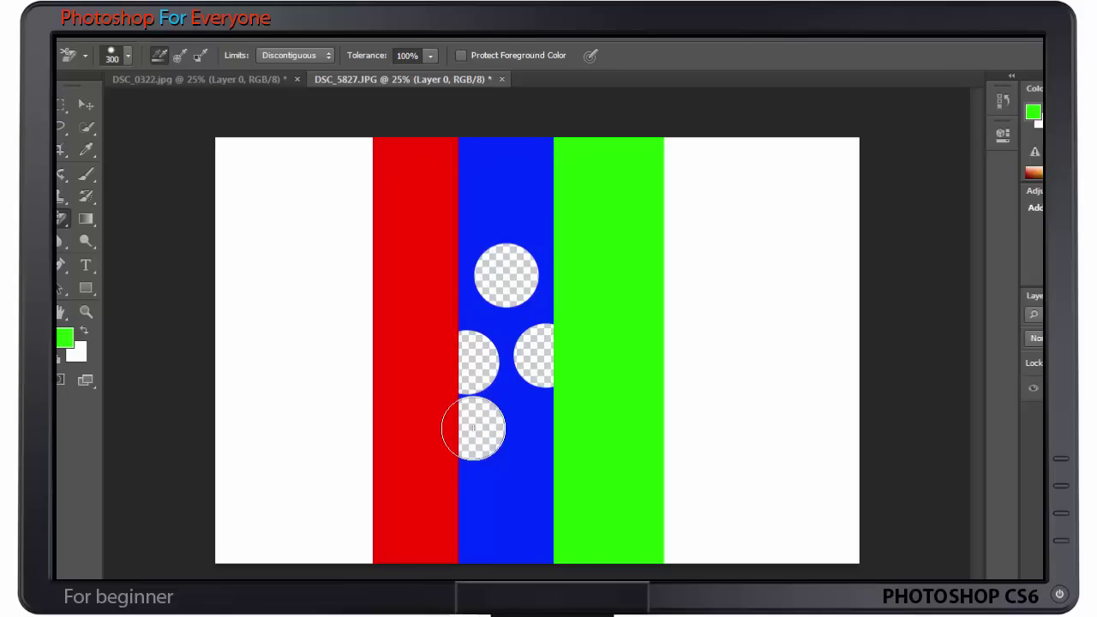
pyautogui.moveTo(473, 428); pyautogui.dragTo(495, 365)
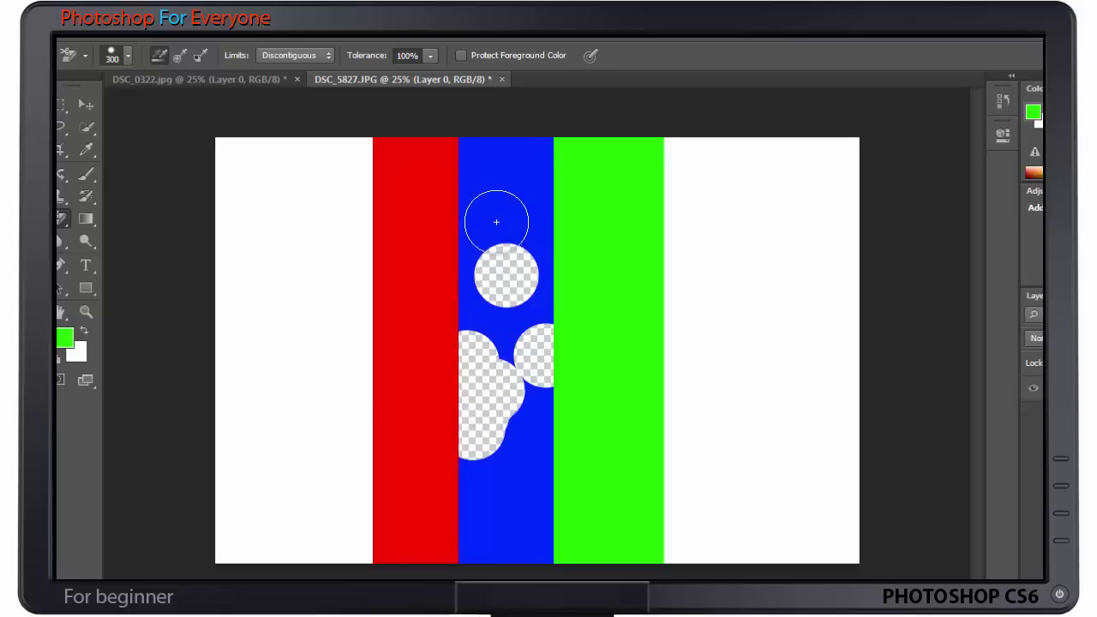
# Step: Erase a wide band across the lower stripes, then with Sampling set to Once clear the upper green stripe
pyautogui.click(501, 470)
pyautogui.moveTo(468, 460)
pyautogui.mouseDown()
pyautogui.moveTo(600, 454)
pyautogui.moveTo(463, 429)
pyautogui.moveTo(420, 523)
pyautogui.moveTo(626, 501)
pyautogui.mouseUp()
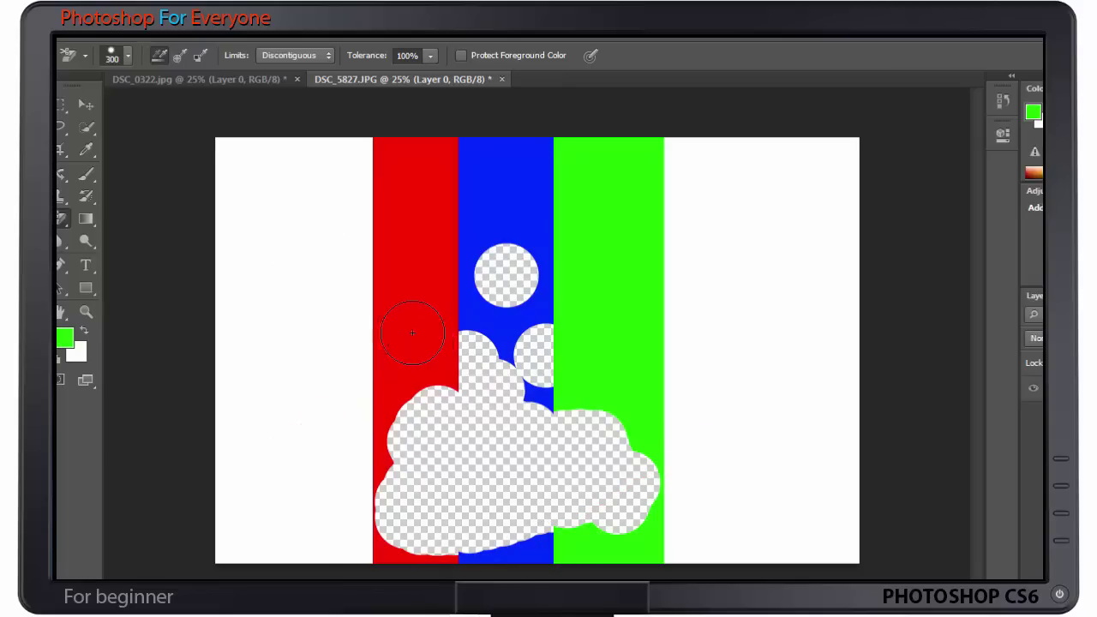
pyautogui.click(179, 55)
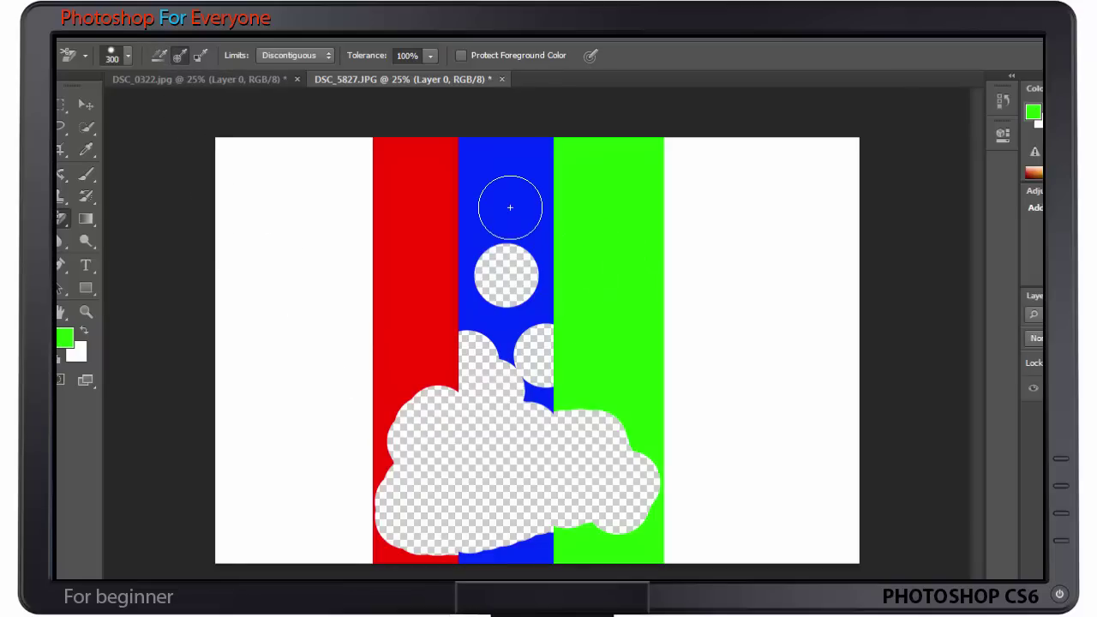
pyautogui.click(615, 291)
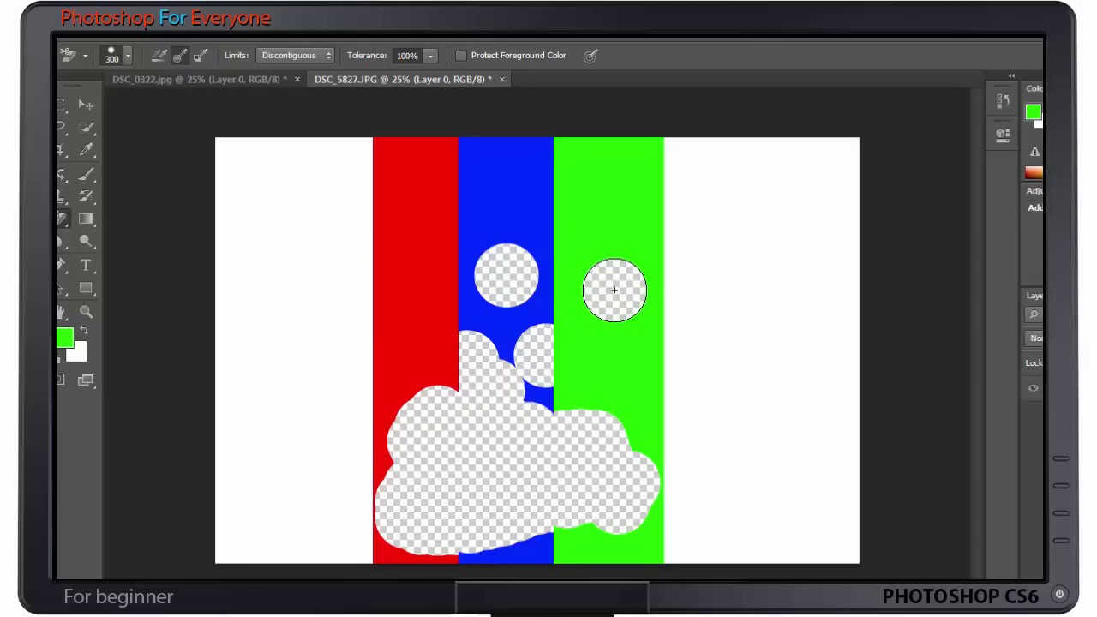
pyautogui.moveTo(614, 290); pyautogui.dragTo(457, 204)
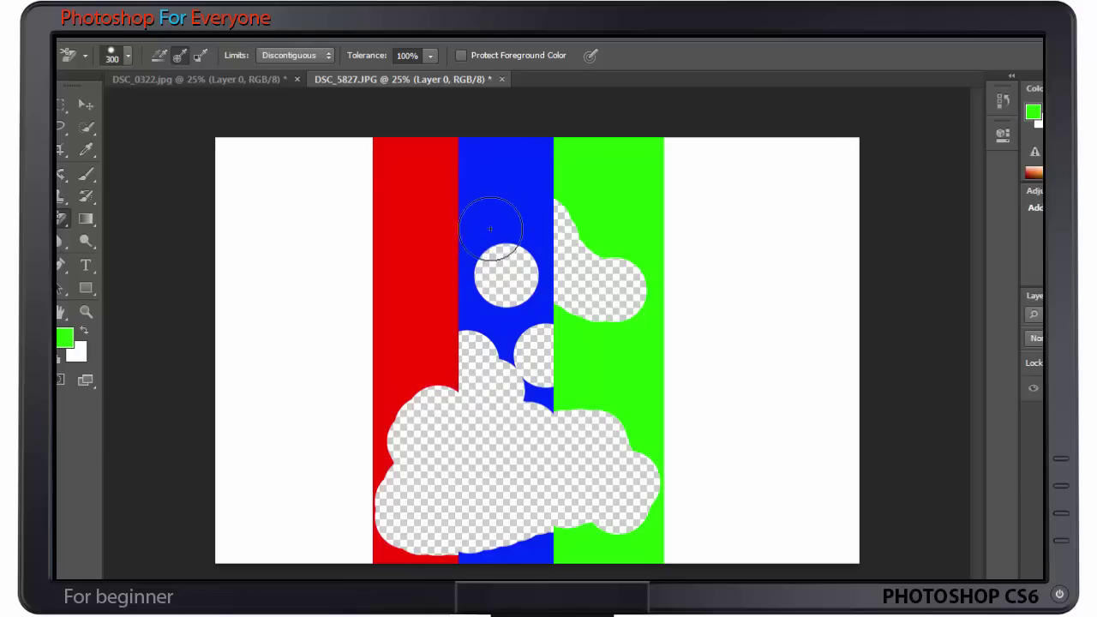
pyautogui.moveTo(591, 253)
pyautogui.mouseDown()
pyautogui.moveTo(648, 257)
pyautogui.moveTo(626, 257)
pyautogui.moveTo(617, 225)
pyautogui.moveTo(617, 294)
pyautogui.moveTo(631, 284)
pyautogui.moveTo(619, 212)
pyautogui.moveTo(626, 232)
pyautogui.mouseUp()
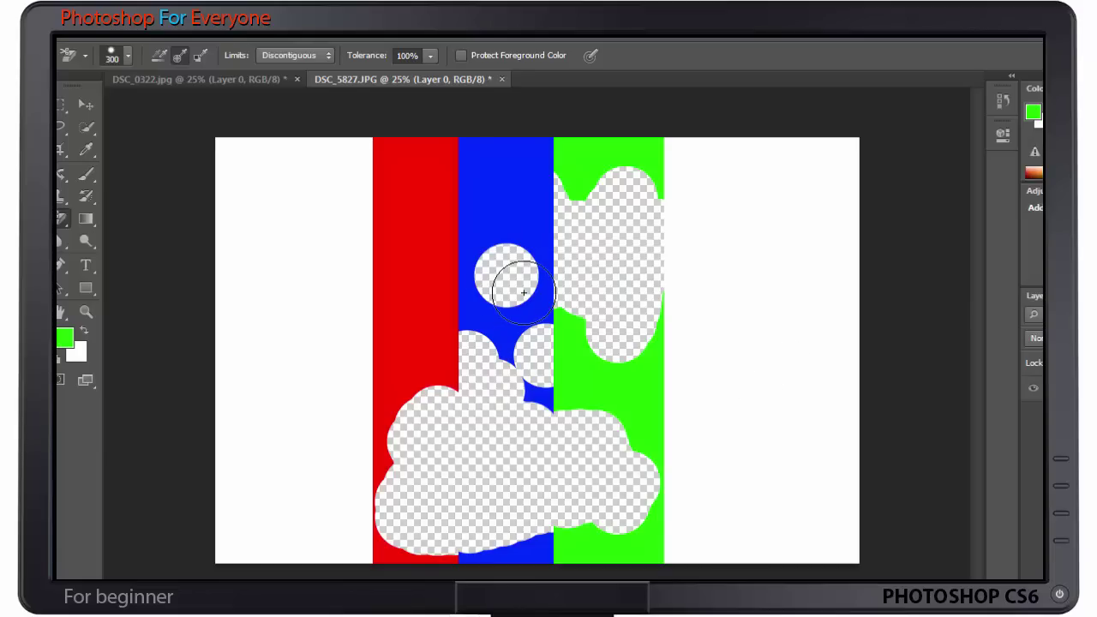
# Step: Activate the Magic Eraser Tool from the eraser flyout in the toolbox
pyautogui.rightClick(60, 222)
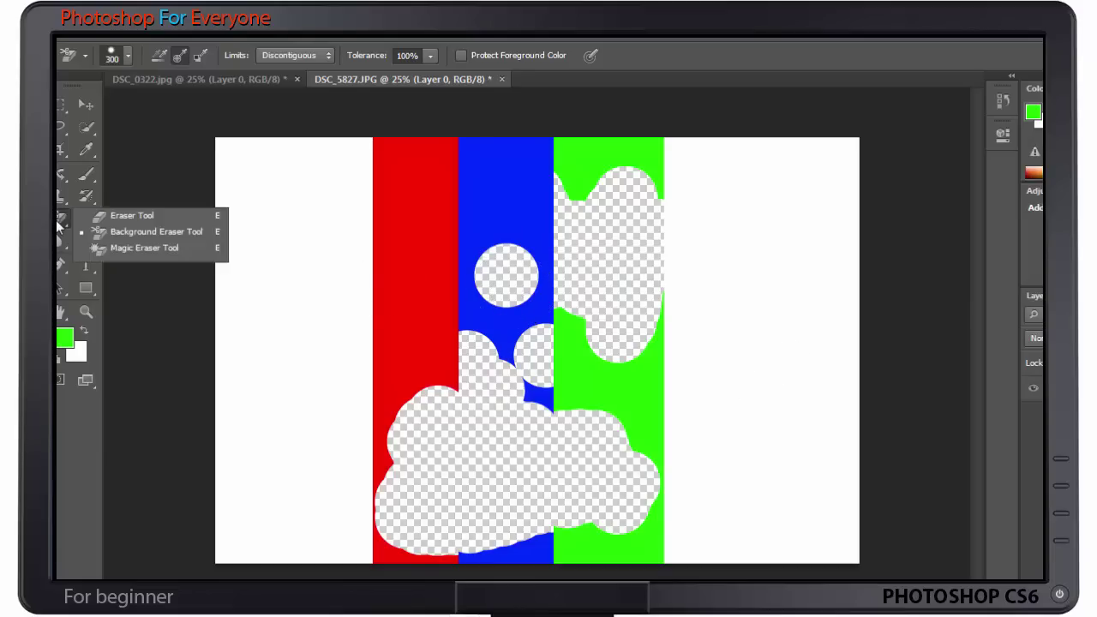
pyautogui.click(163, 248)
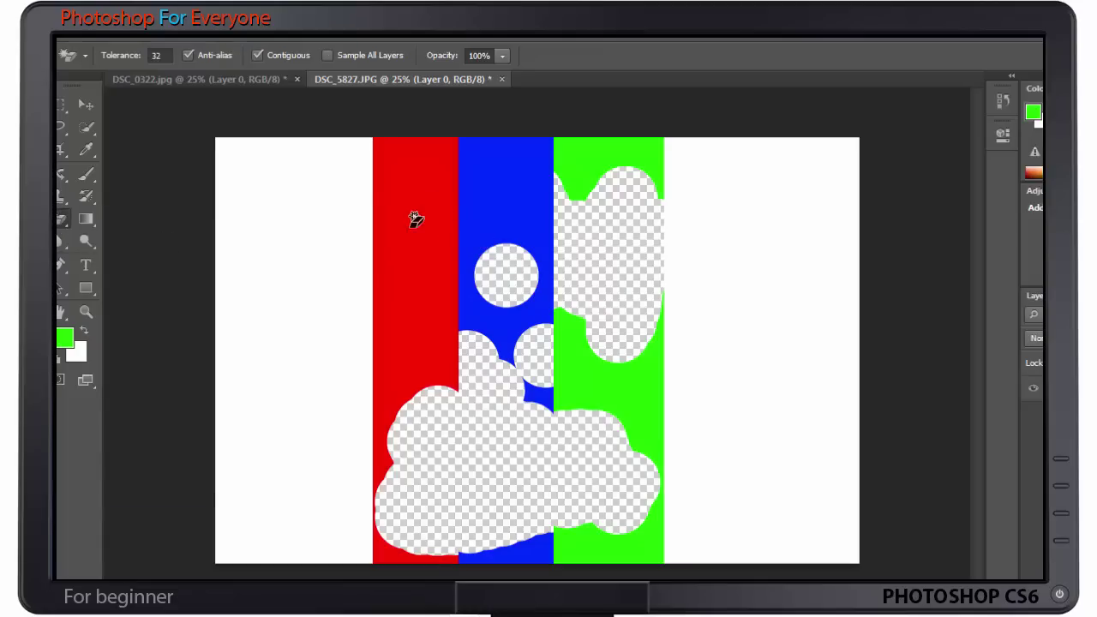
pyautogui.click(60, 223)
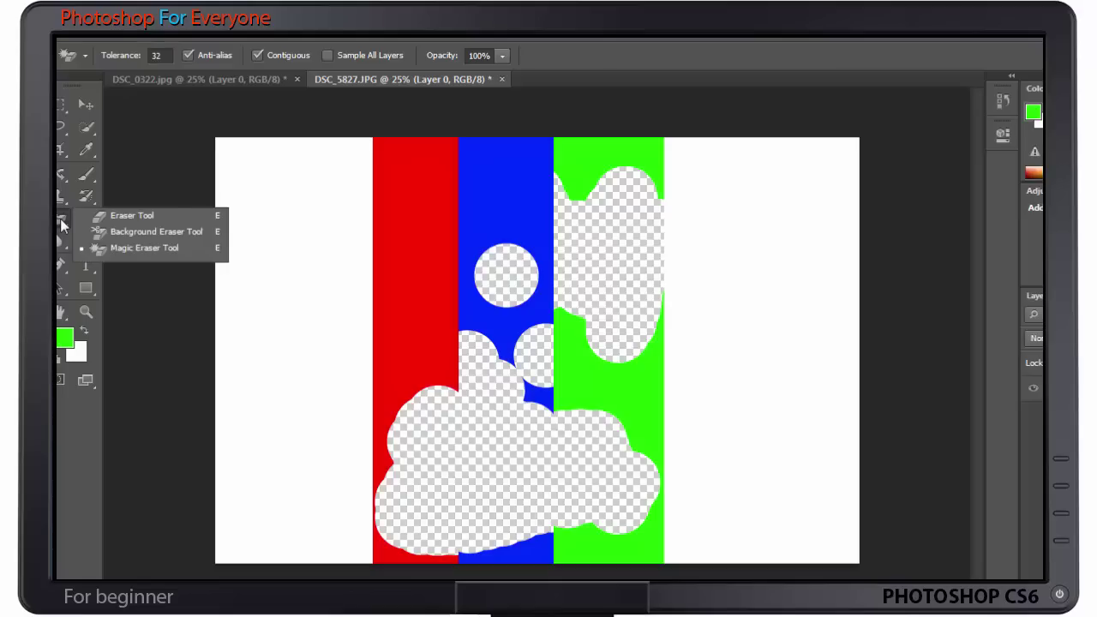
pyautogui.click(137, 249)
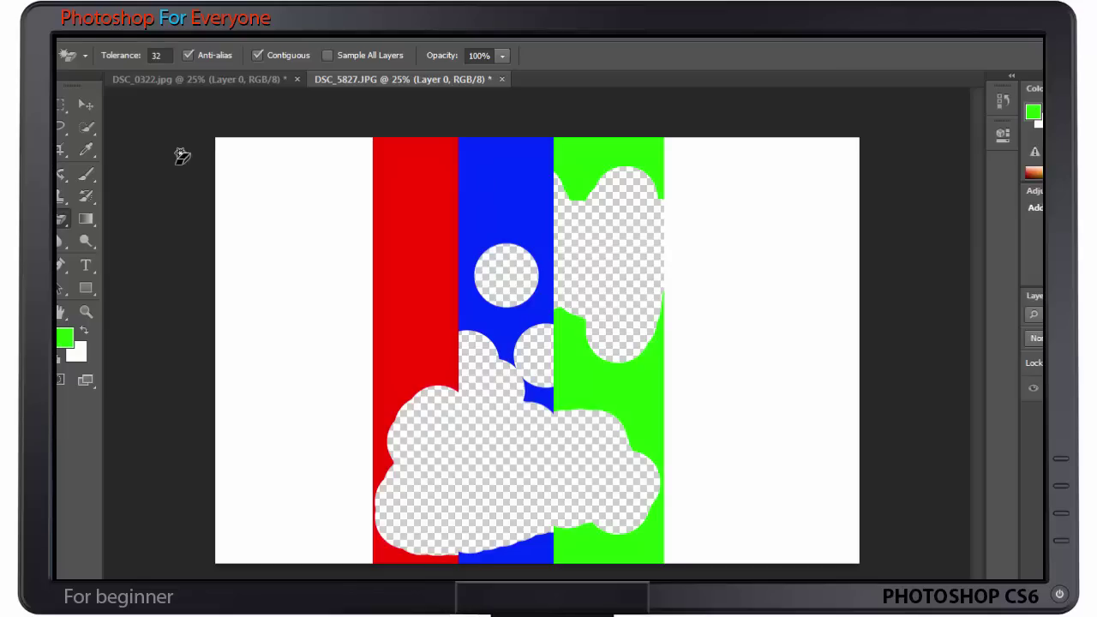
pyautogui.rightClick(62, 219)
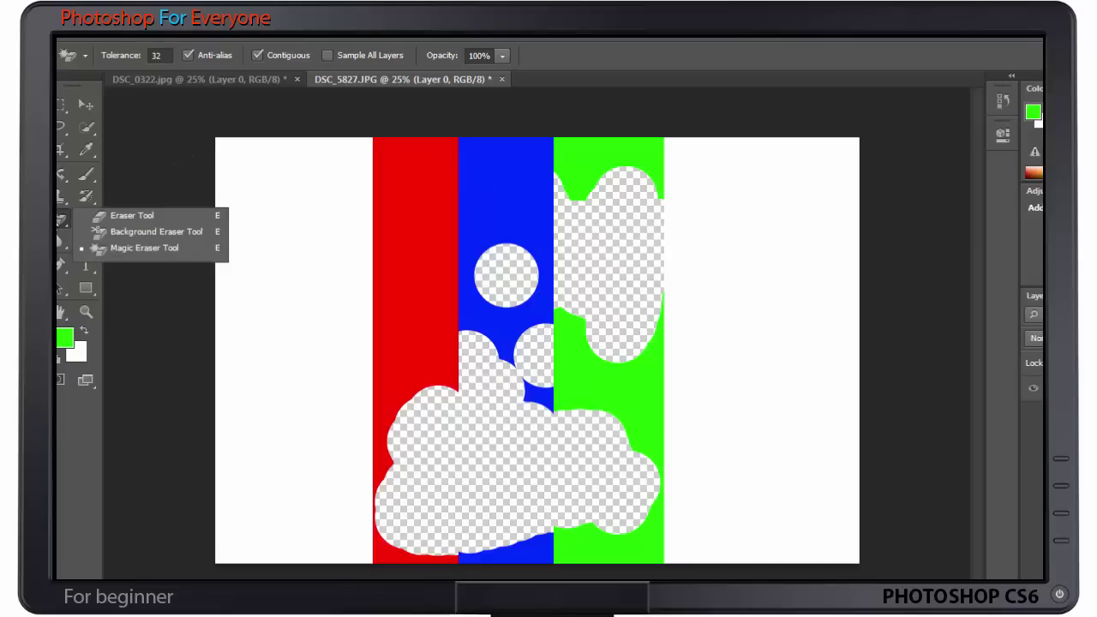
pyautogui.click(142, 245)
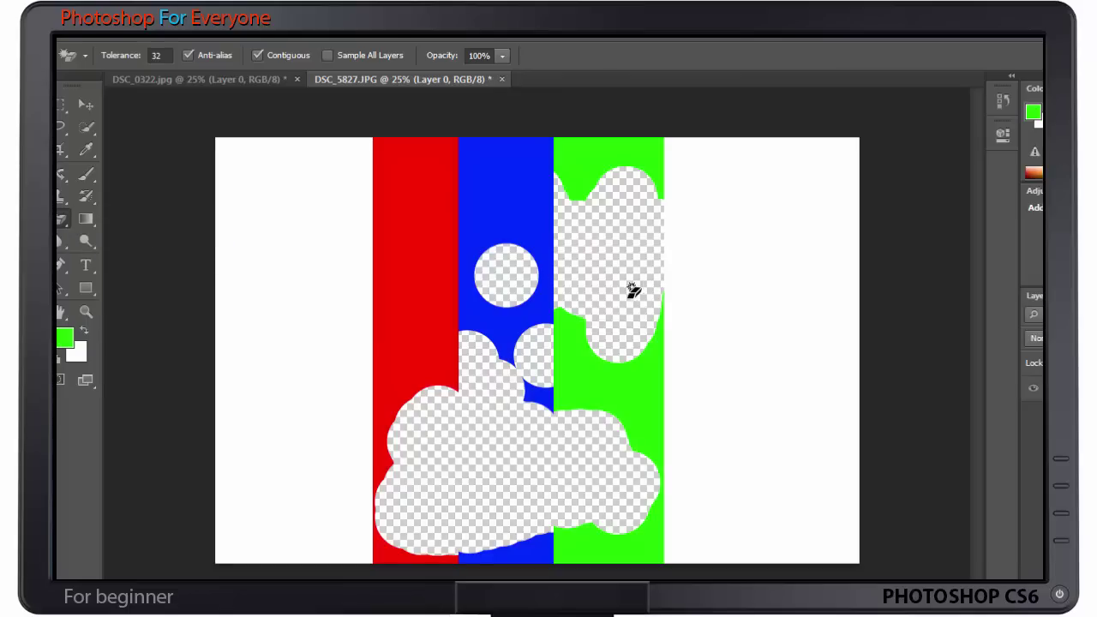